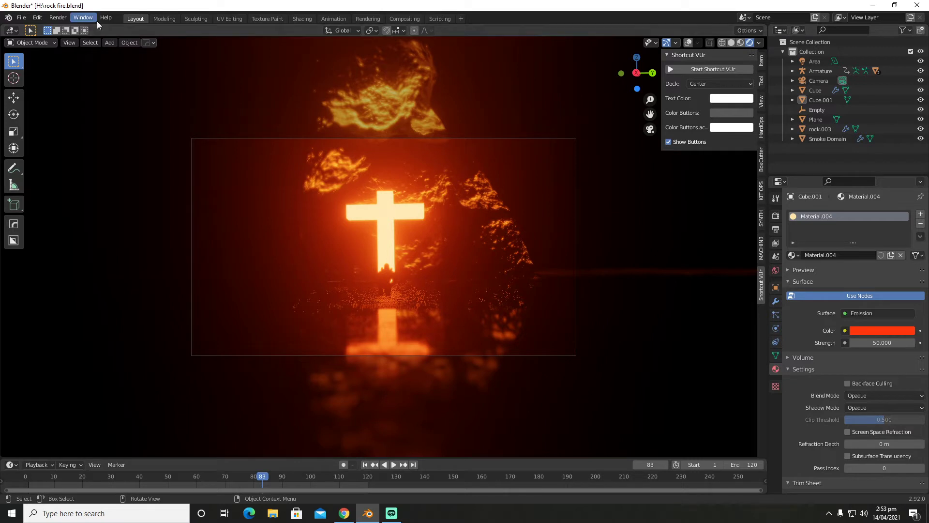
# - Start a new General file without saving the changes to rock fire.blend
pyautogui.click(22, 18)
pyautogui.moveTo(92, 28)
pyautogui.click(130, 28)
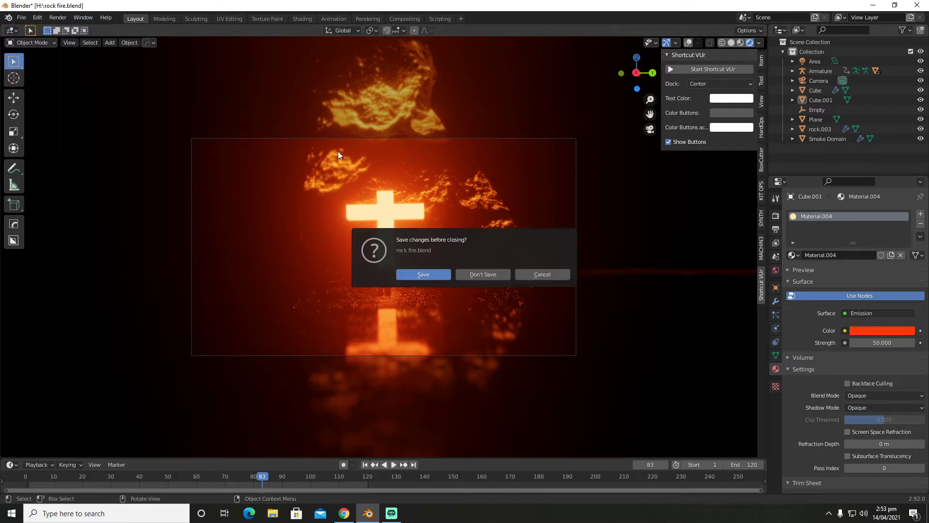
pyautogui.click(467, 269)
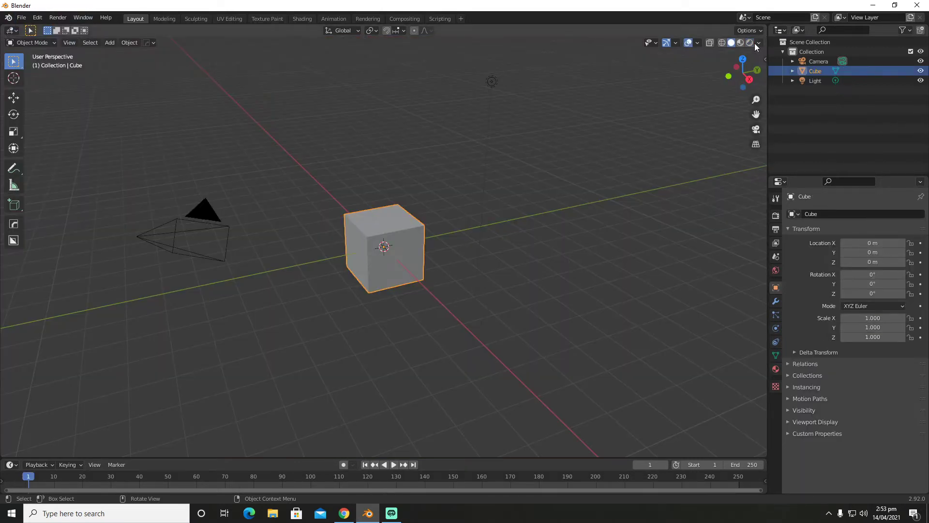
# - Search the add-ons in Preferences for "extra" to check whether Add Mesh: Extra Objects is enabled, and close Preferences
pyautogui.click(42, 18)
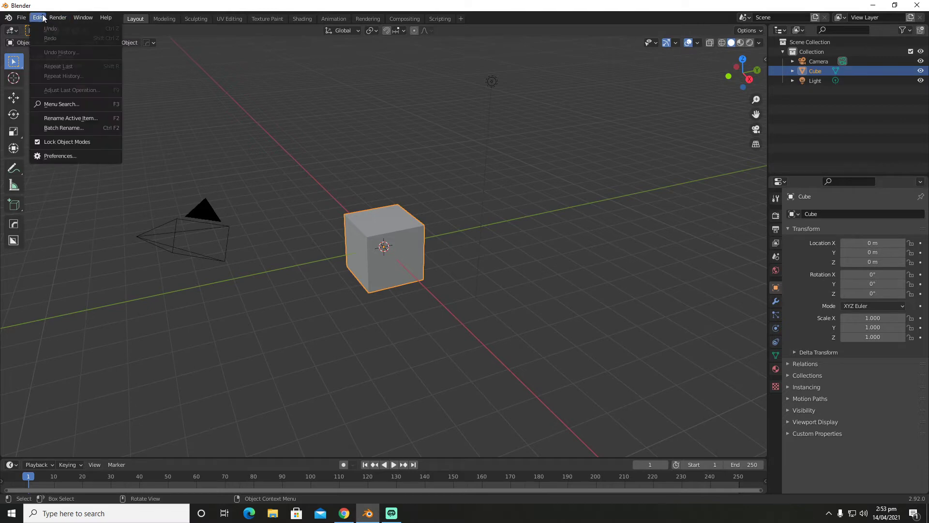
pyautogui.click(74, 153)
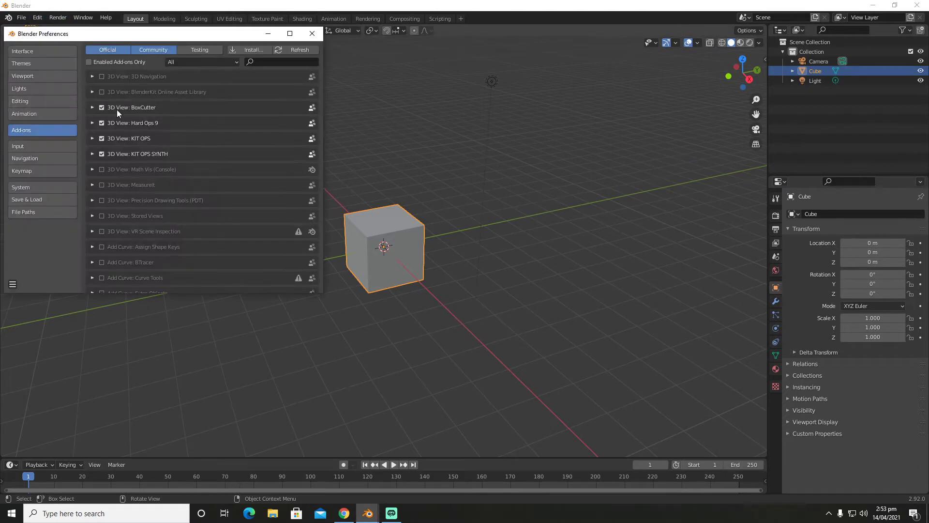
pyautogui.click(273, 60)
pyautogui.write('add')
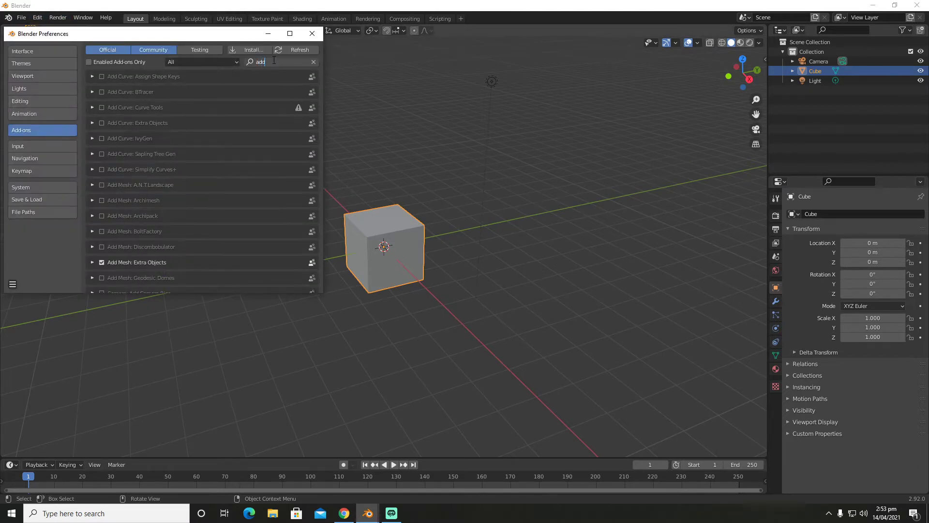
pyautogui.write(' ex')
pyautogui.press('BackSpace')
pyautogui.press('BackSpace')
pyautogui.press('BackSpace')
pyautogui.press('BackSpace')
pyautogui.press('BackSpace')
pyautogui.press('BackSpace')
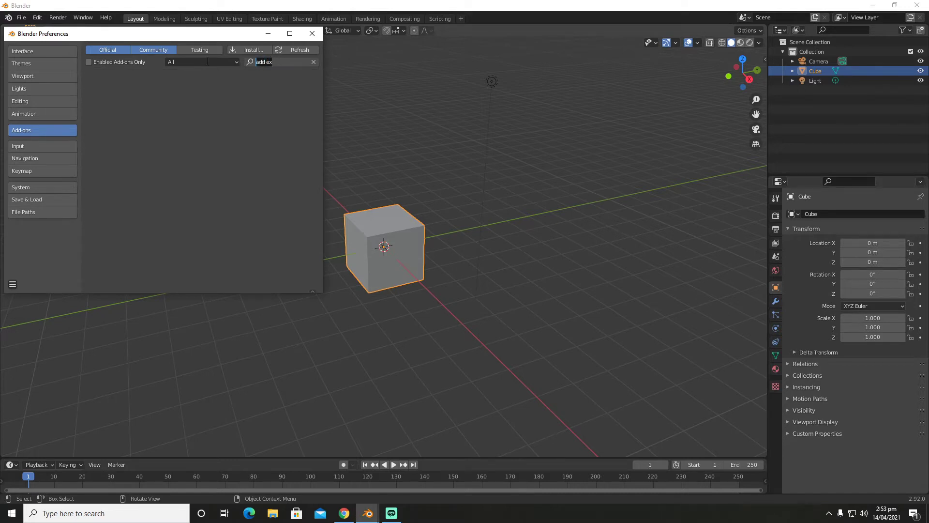
pyautogui.write('extra')
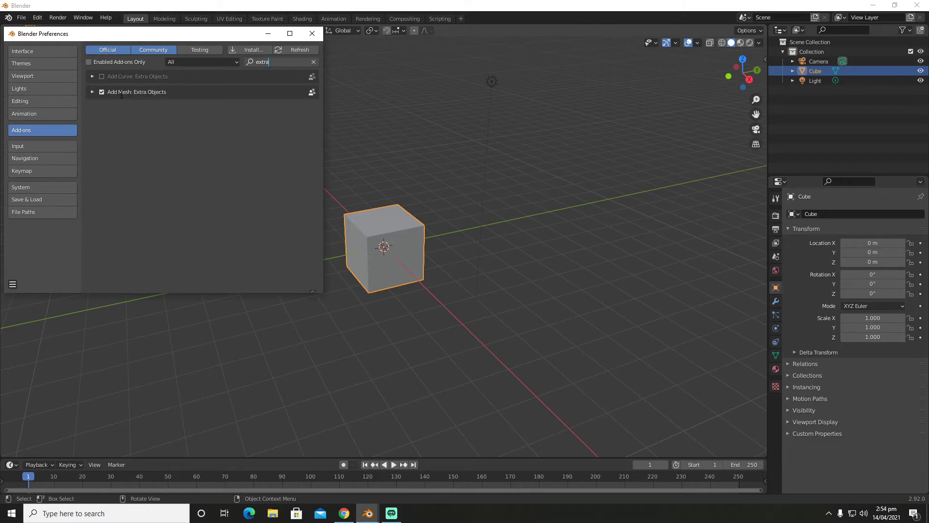
pyautogui.click(319, 38)
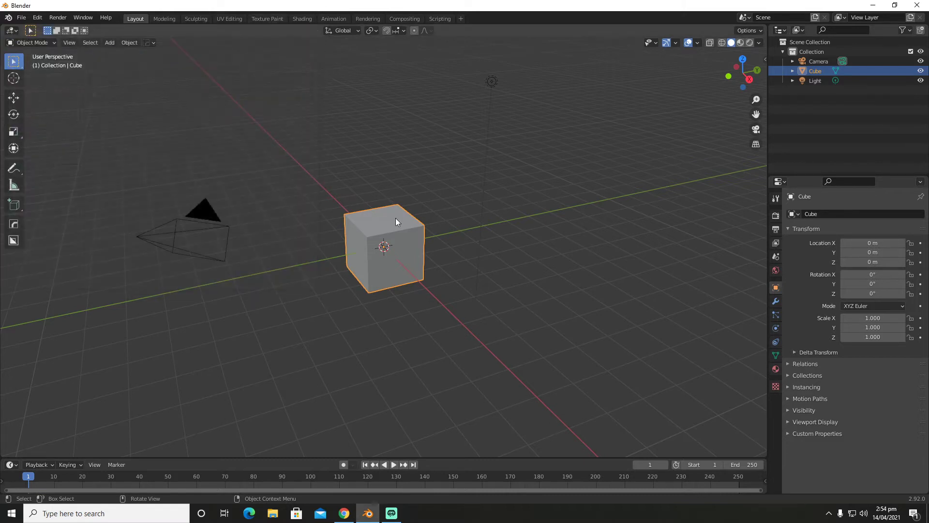
# - Set the solid viewport shading to MatCap lighting and enable Cavity
pyautogui.click(759, 43)
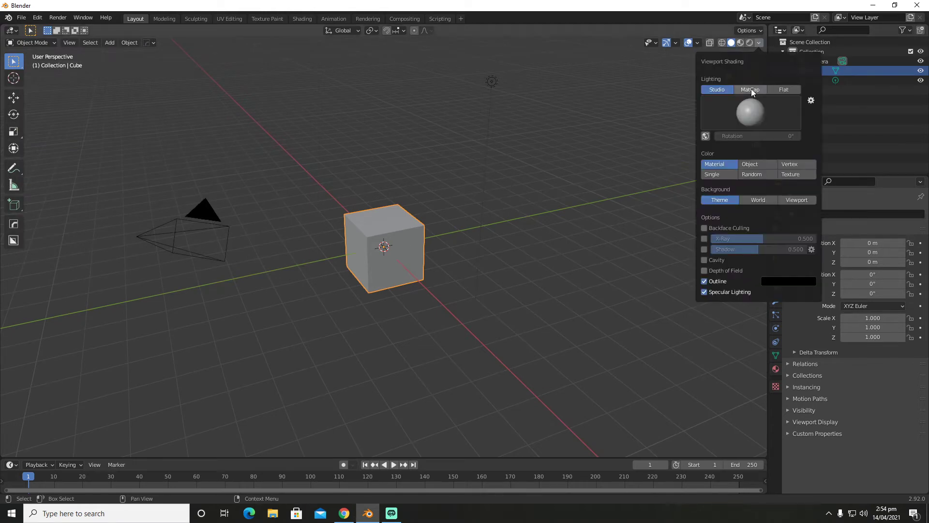
pyautogui.click(750, 89)
pyautogui.click(705, 238)
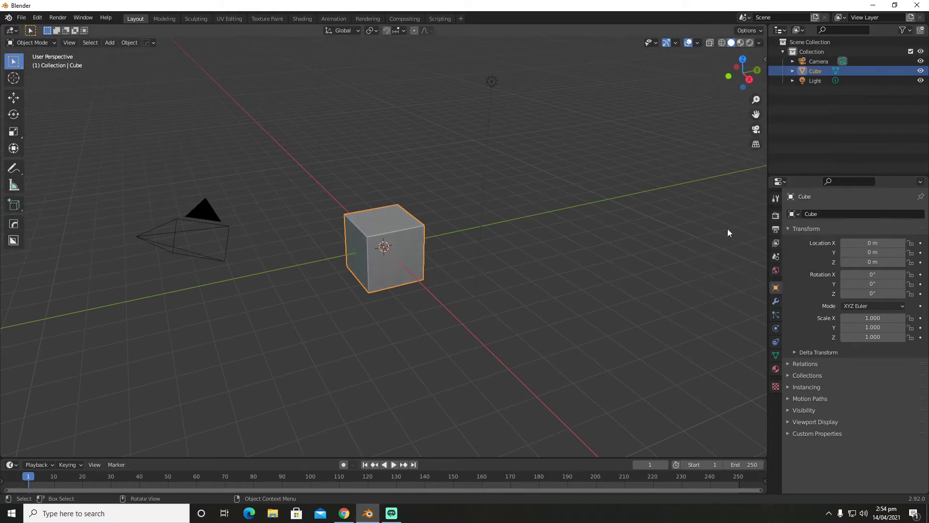
# - Enable Ambient Occlusion, Bloom and Screen Space Reflections in the Eevee render settings
pyautogui.click(776, 216)
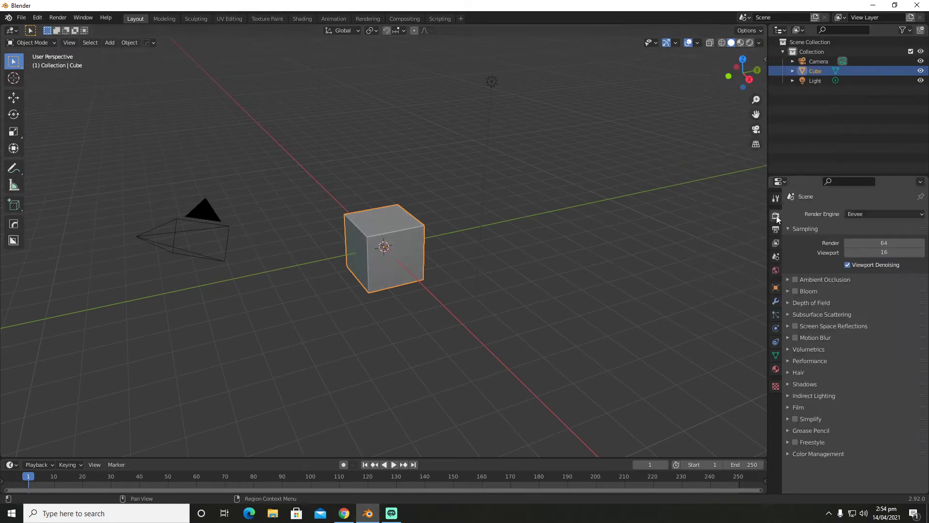
pyautogui.click(796, 324)
# - Set the Shortcut VUr dock position to Center and start the shortcut display
pyautogui.click(764, 59)
pyautogui.click(765, 58)
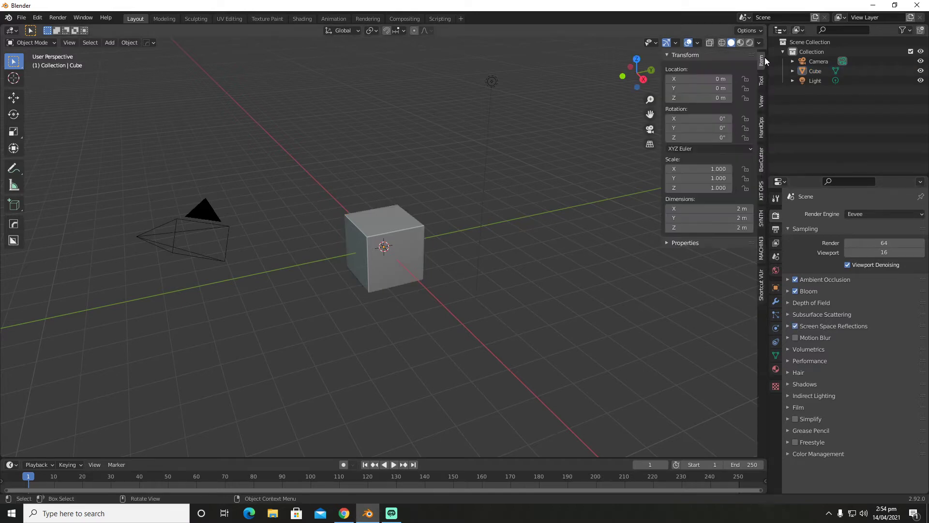
pyautogui.click(761, 285)
pyautogui.click(728, 84)
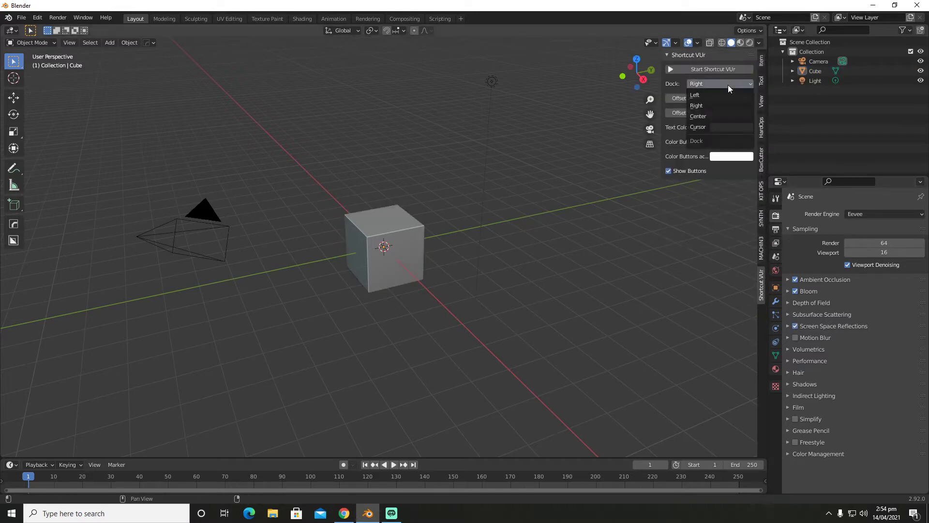
pyautogui.click(715, 116)
pyautogui.click(719, 69)
# - Delete the default cube from the scene
pyautogui.moveTo(644, 105); pyautogui.dragTo(399, 235, button='middle')
pyautogui.click(399, 235)
pyautogui.press('x')
pyautogui.click(400, 235)
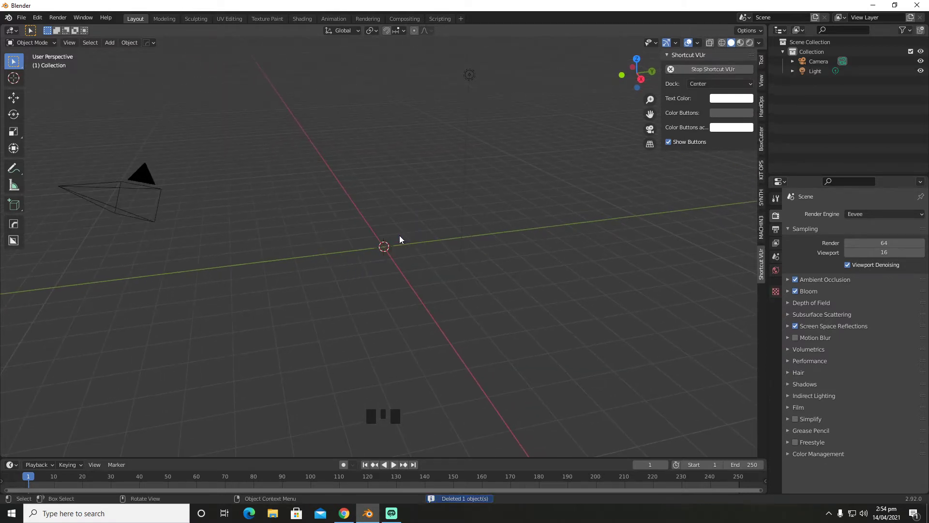
# - Add a plane mesh at the origin and scale it by 9 as the ground
pyautogui.hotkey('shift', 'a')
pyautogui.click(447, 237)
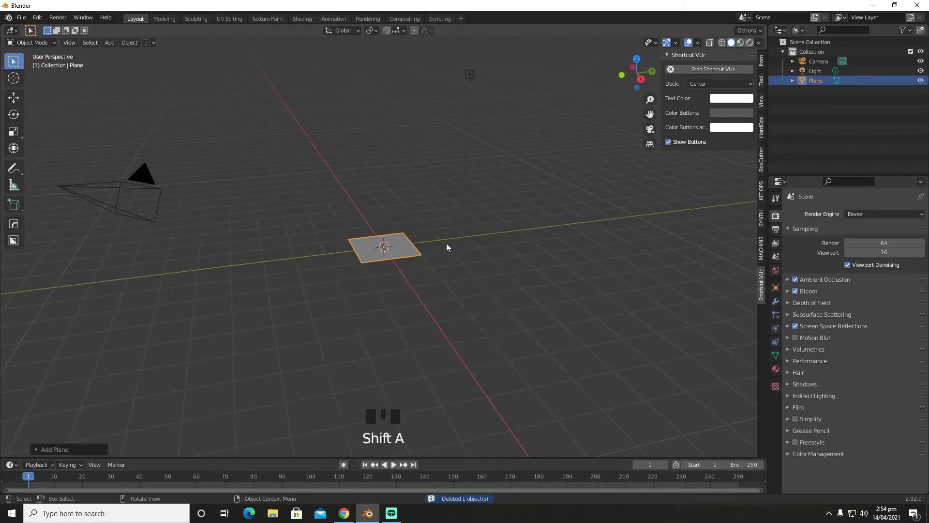
pyautogui.write('s9')
pyautogui.click(446, 243)
# - Align the camera to a low view across the plane and fine-tune its framing with Walk Navigation
pyautogui.moveTo(504, 267); pyautogui.dragTo(497, 234, button='middle')
pyautogui.scroll(1, 486, 245)
pyautogui.scroll(2, 486, 244)
pyautogui.press('ctrl+alt+KP_0')
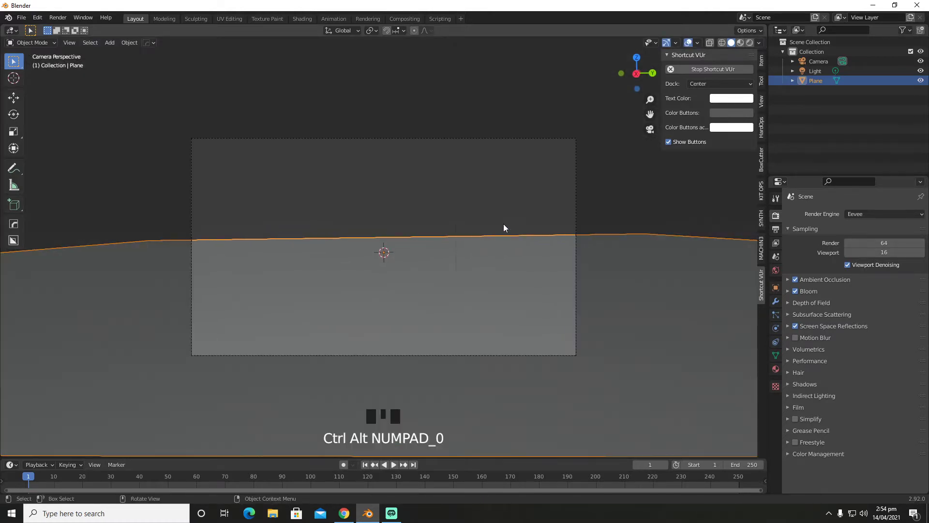
pyautogui.hotkey('shift', '`')
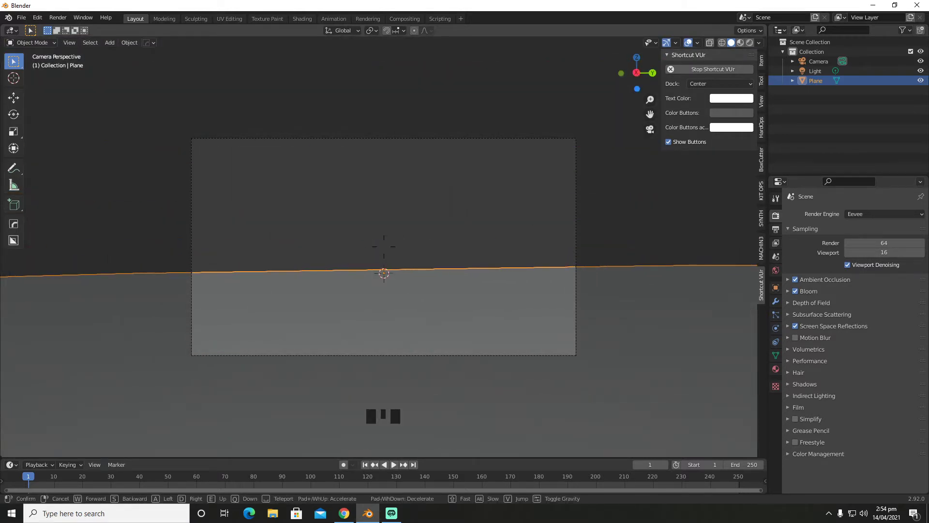
pyautogui.click(384, 246)
# - Hide the ground plane in the viewport
pyautogui.moveTo(385, 246); pyautogui.dragTo(544, 214, button='middle')
pyautogui.scroll(-5, 545, 216)
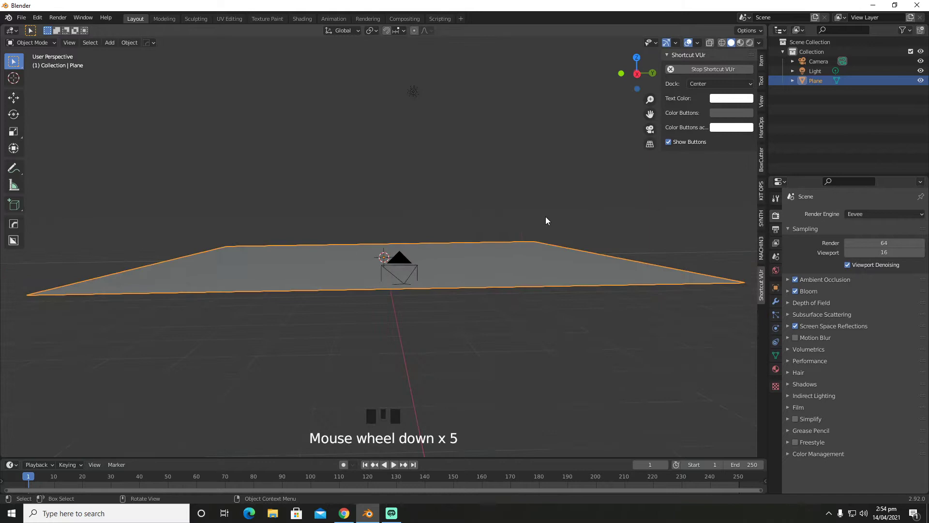
pyautogui.click(506, 265)
pyautogui.press('h')
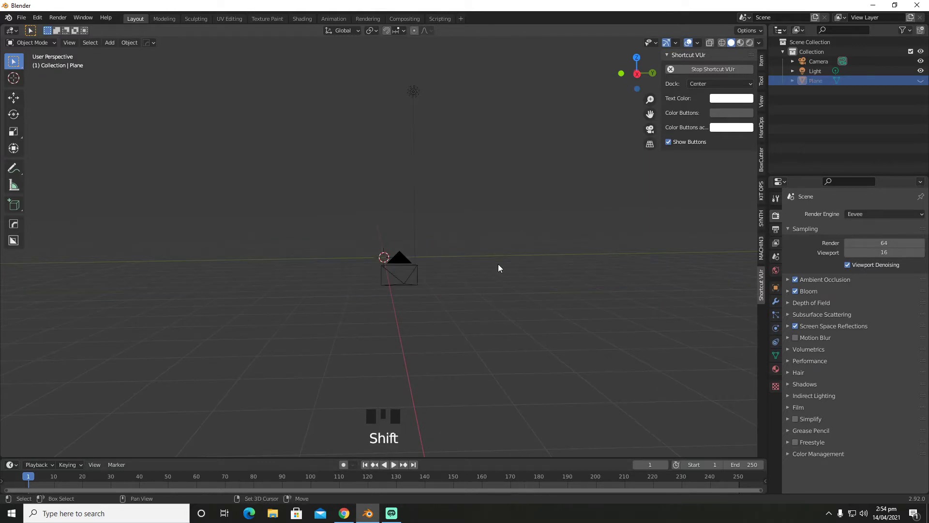
# - Add a rock with the Rock Generator and apply the Asteroid preset to it
pyautogui.hotkey('shift', 'a')
pyautogui.moveTo(498, 264)
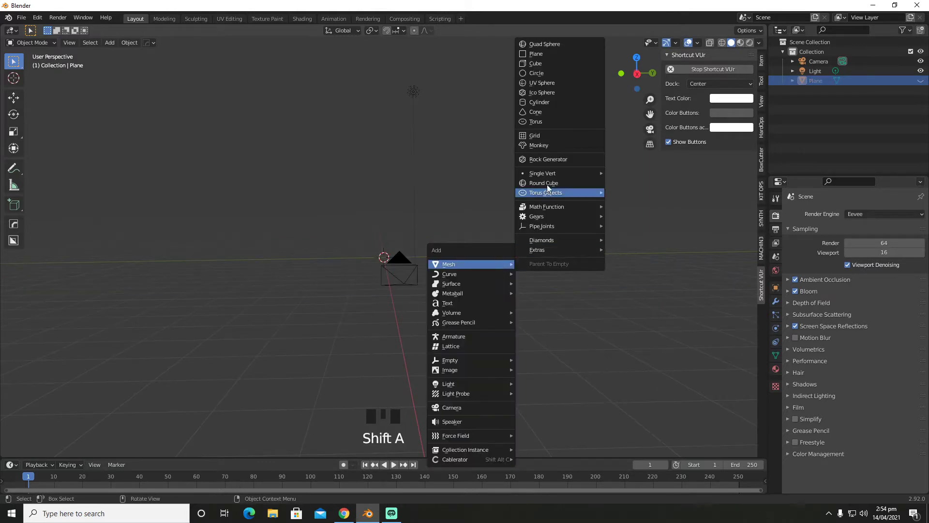
pyautogui.click(548, 157)
pyautogui.scroll(5, 470, 266)
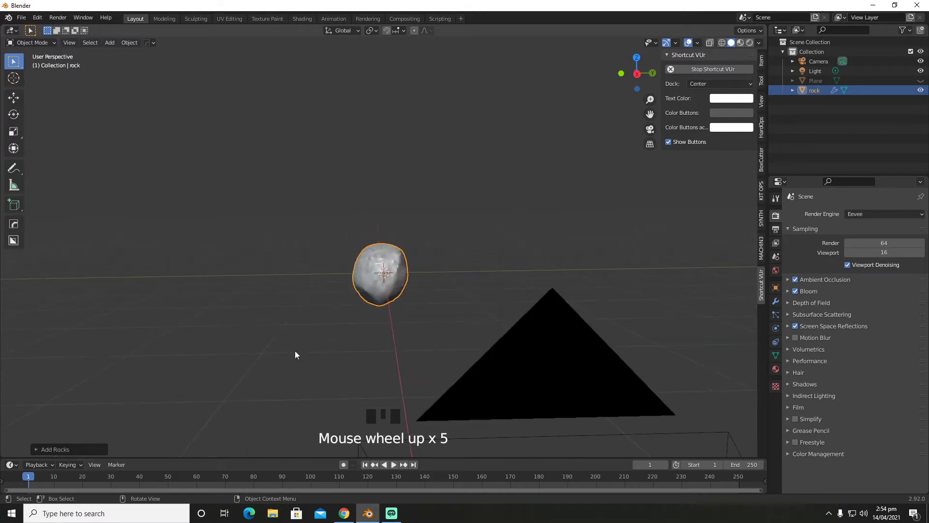
pyautogui.click(83, 449)
pyautogui.scroll(-5, 124, 415)
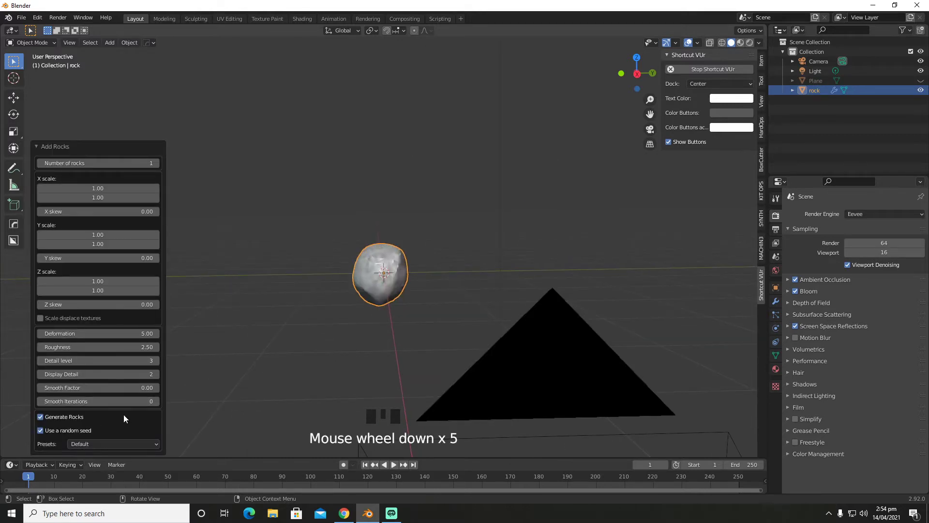
pyautogui.click(137, 439)
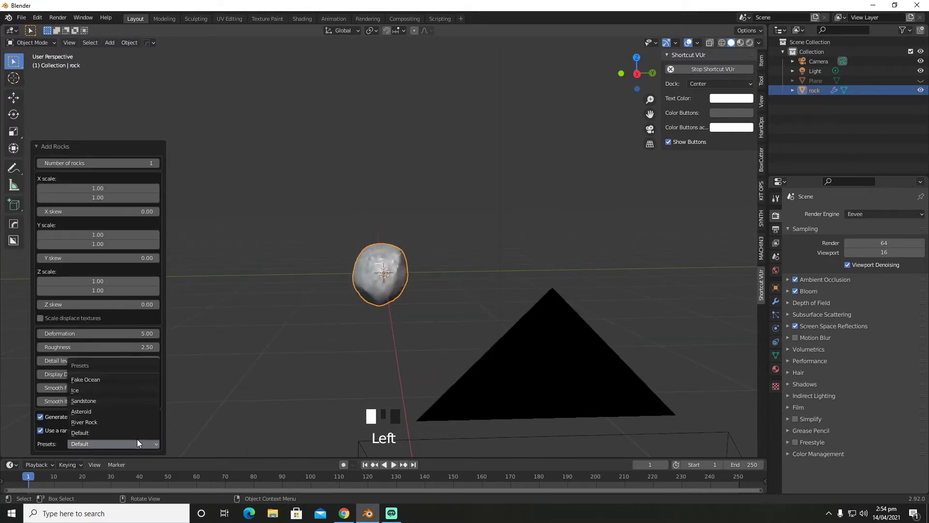
pyautogui.click(130, 413)
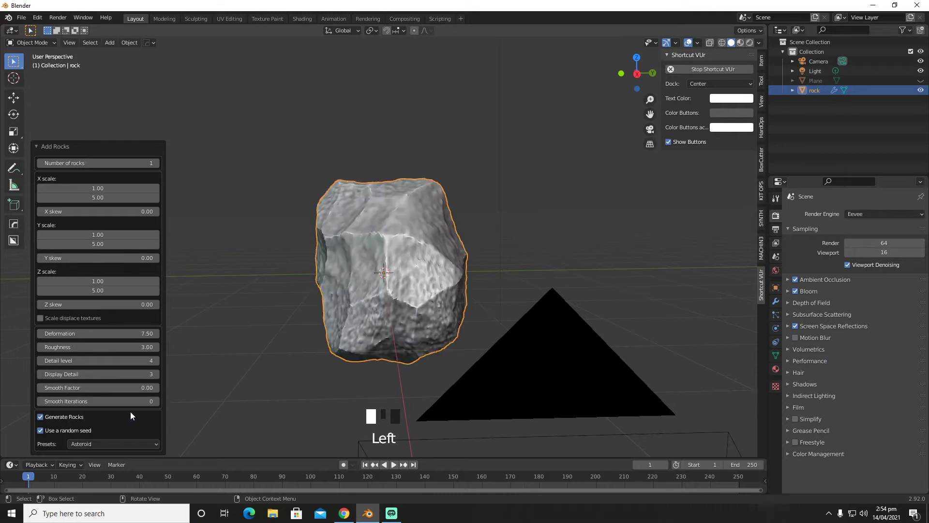
# - Reapply the Asteroid preset with a random seed repeatedly to try out different rock shapes
pyautogui.click(151, 444)
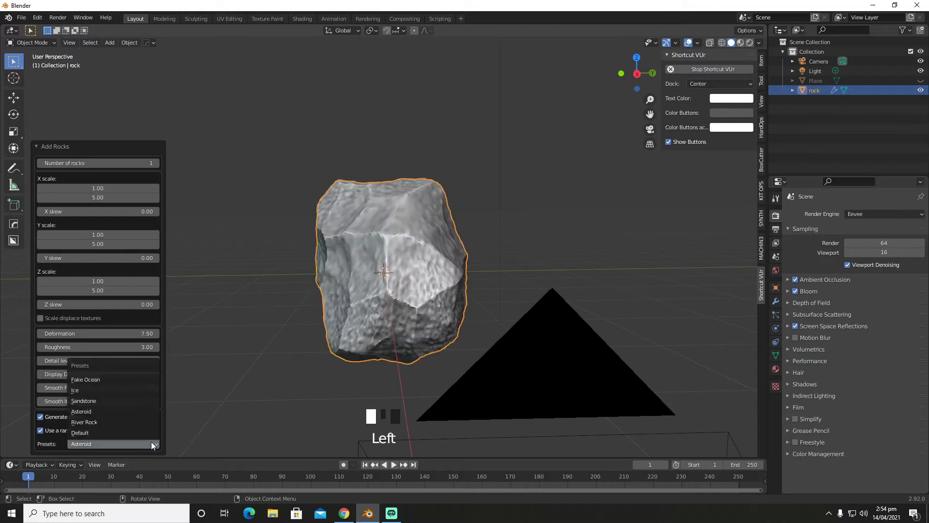
pyautogui.click(140, 412)
pyautogui.click(145, 442)
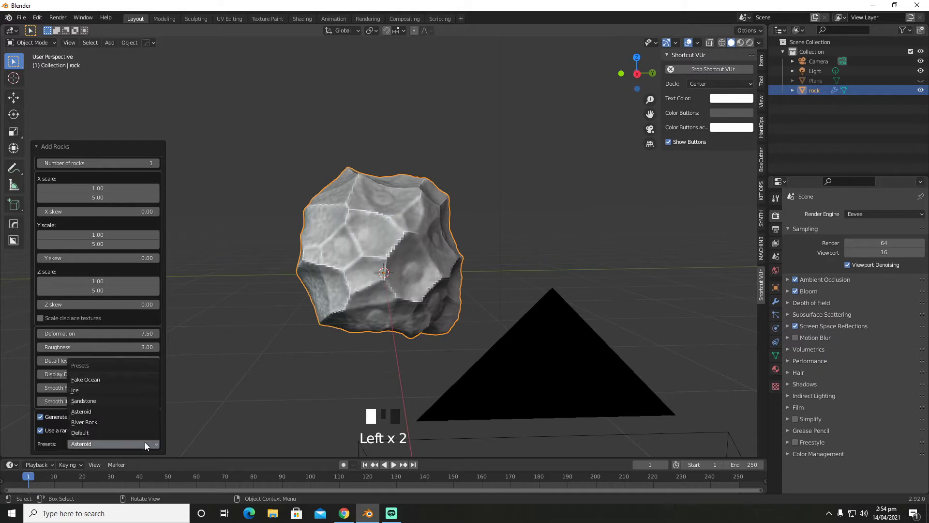
pyautogui.click(133, 411)
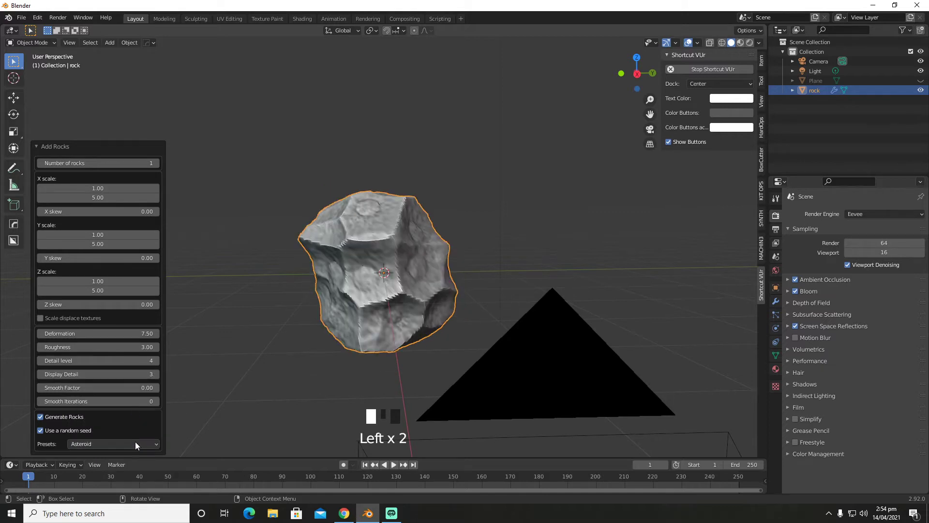
pyautogui.click(135, 441)
pyautogui.click(131, 415)
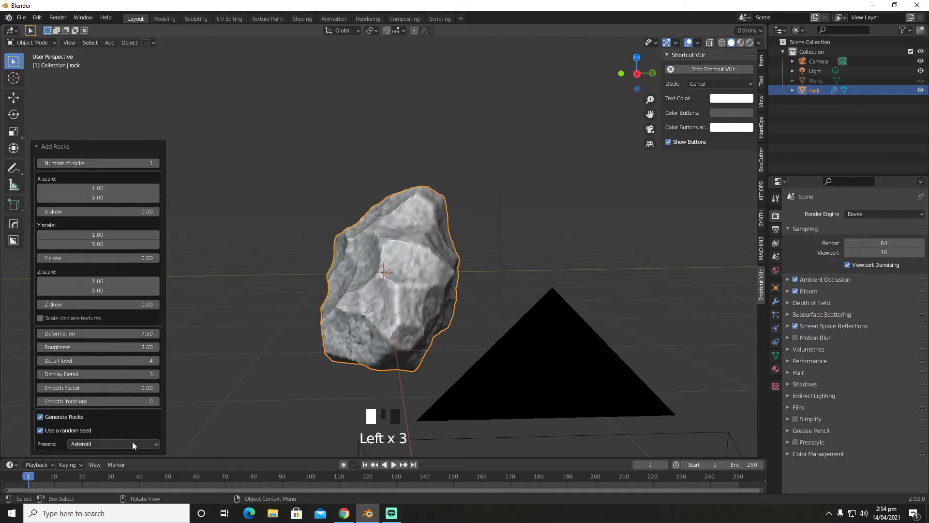
pyautogui.click(132, 442)
pyautogui.click(121, 407)
pyautogui.click(128, 440)
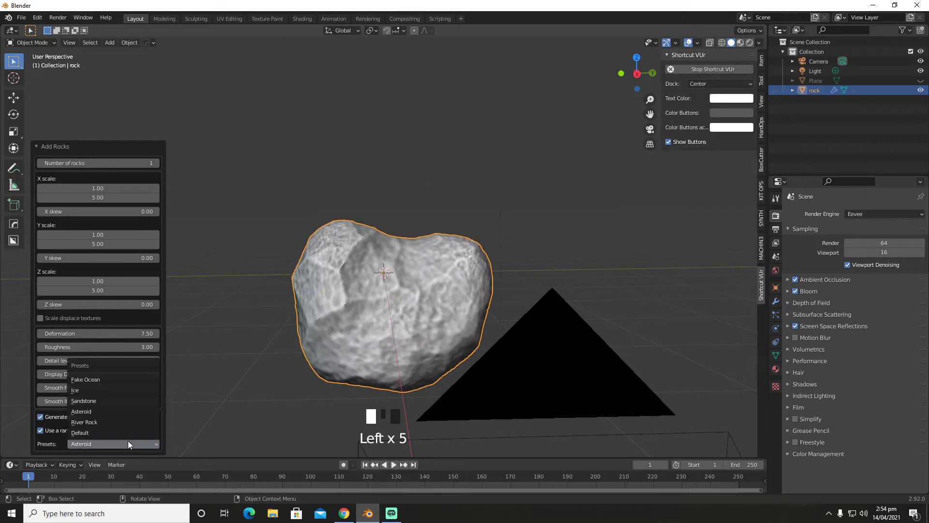
pyautogui.click(120, 412)
pyautogui.click(130, 441)
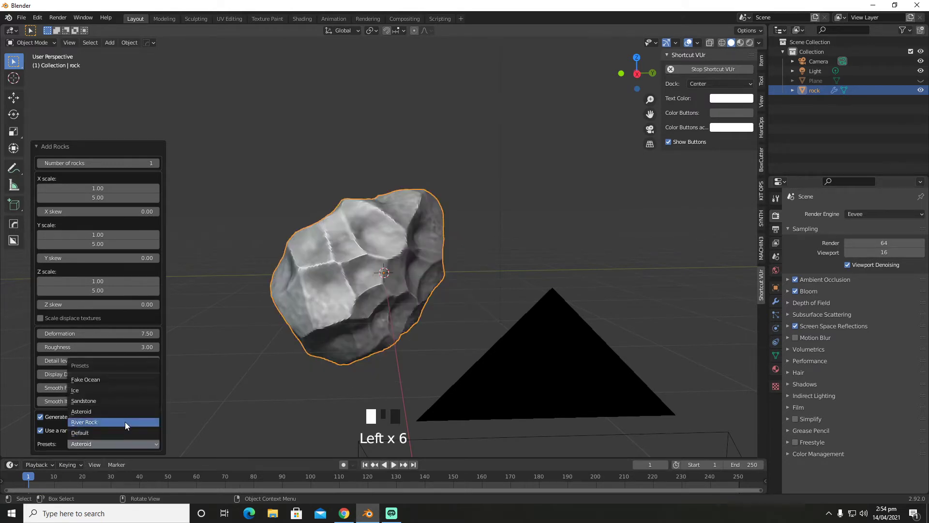
pyautogui.click(123, 412)
pyautogui.click(129, 441)
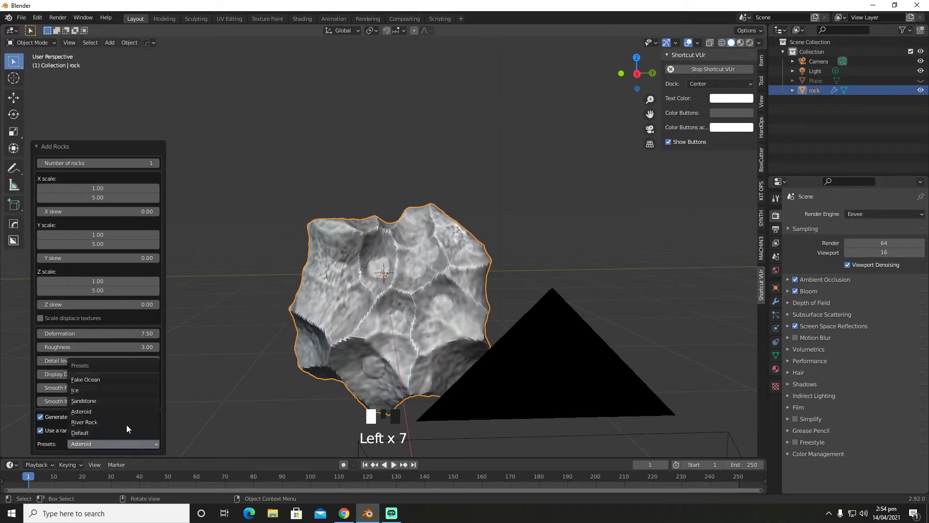
pyautogui.click(122, 412)
pyautogui.click(127, 438)
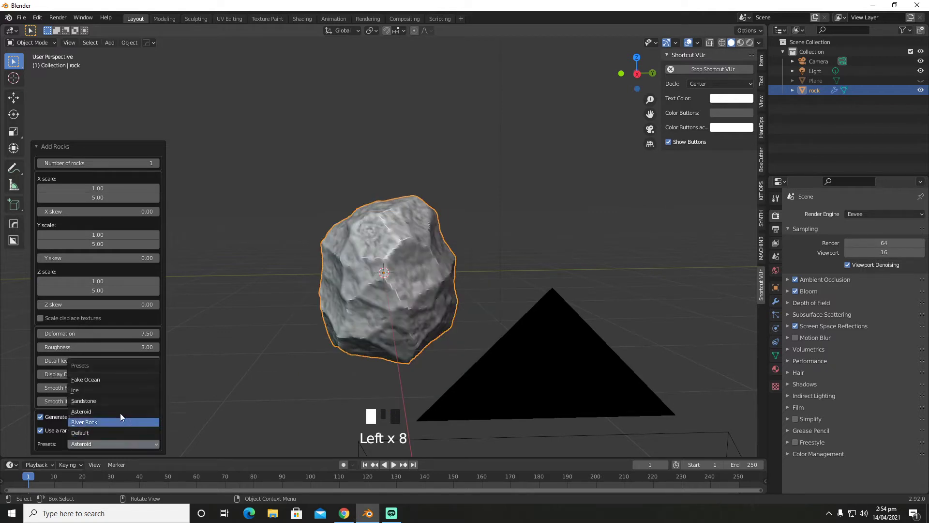
pyautogui.click(119, 411)
pyautogui.click(124, 441)
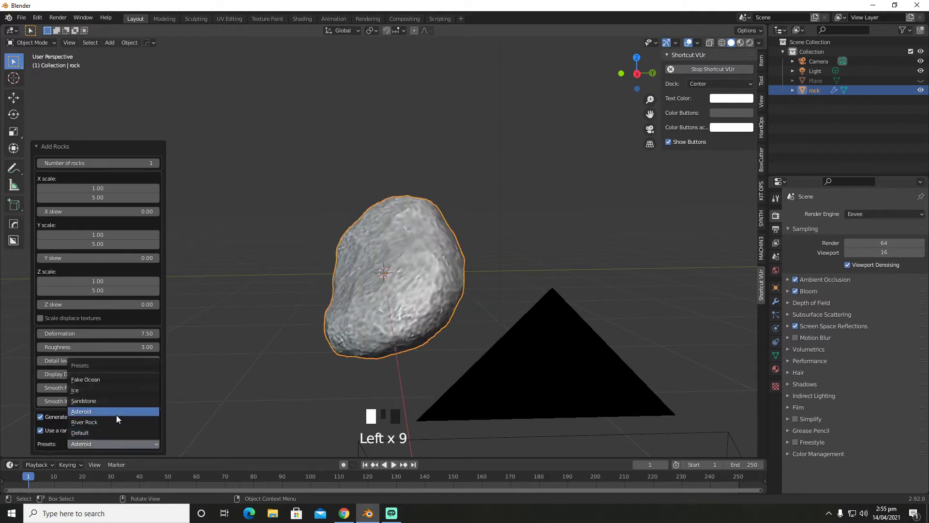
pyautogui.click(116, 413)
pyautogui.click(124, 443)
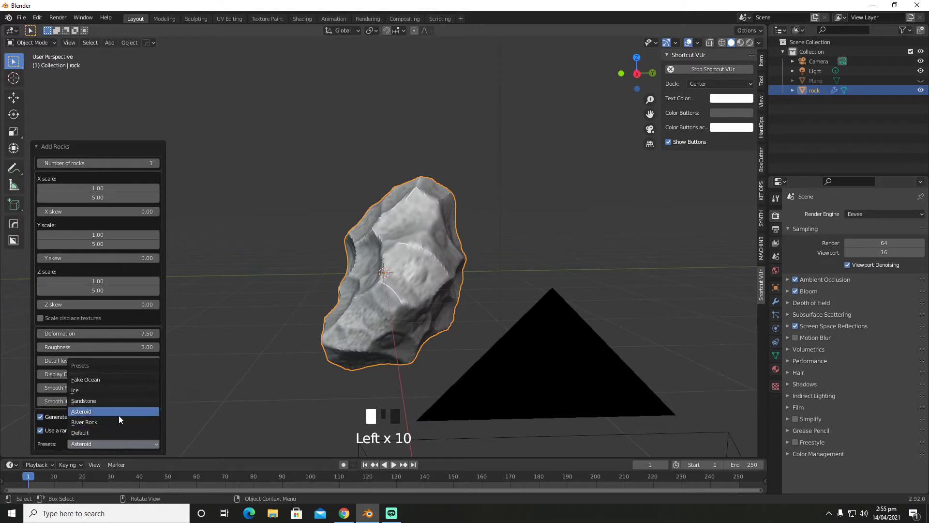
pyautogui.click(118, 413)
pyautogui.click(123, 442)
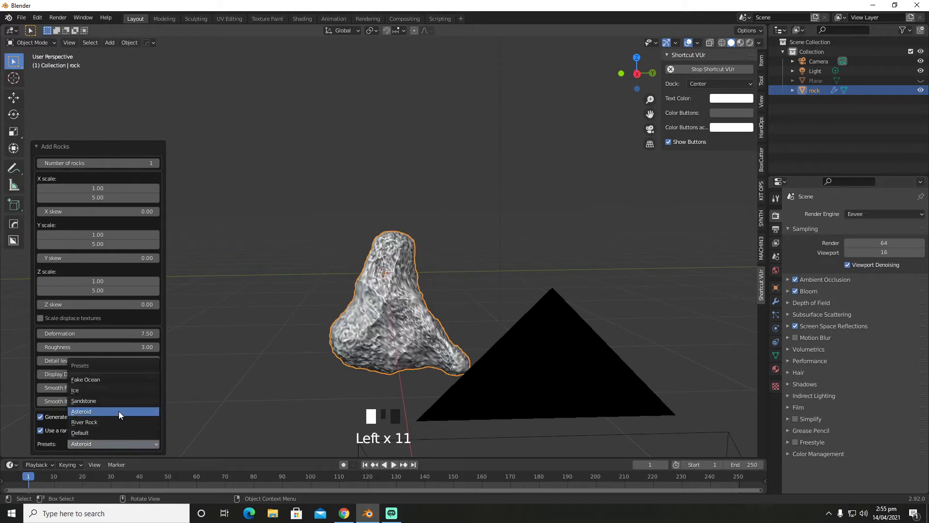
pyautogui.click(118, 411)
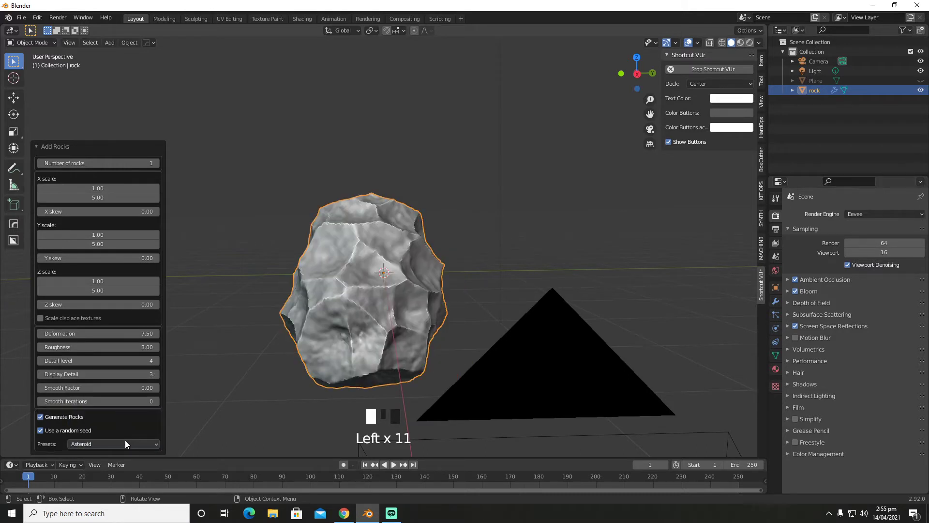
pyautogui.click(131, 443)
pyautogui.click(124, 410)
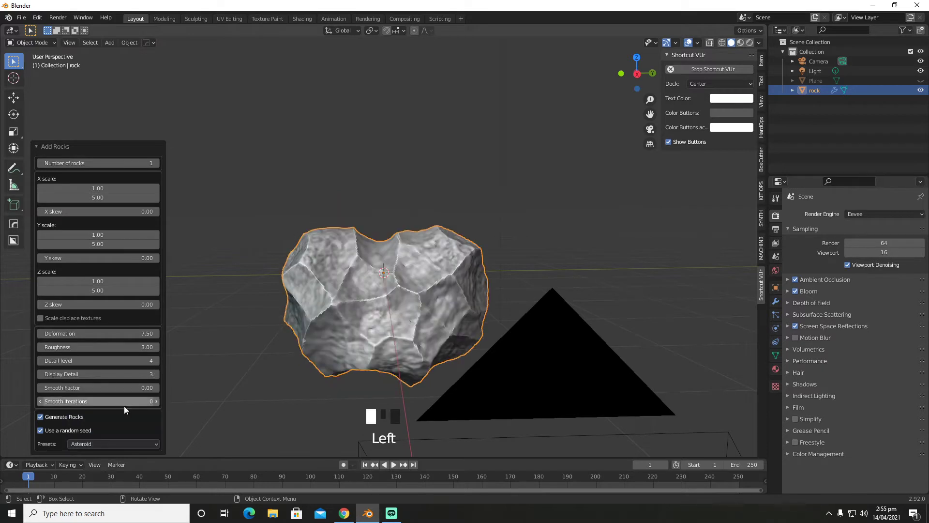
pyautogui.click(127, 442)
pyautogui.click(120, 413)
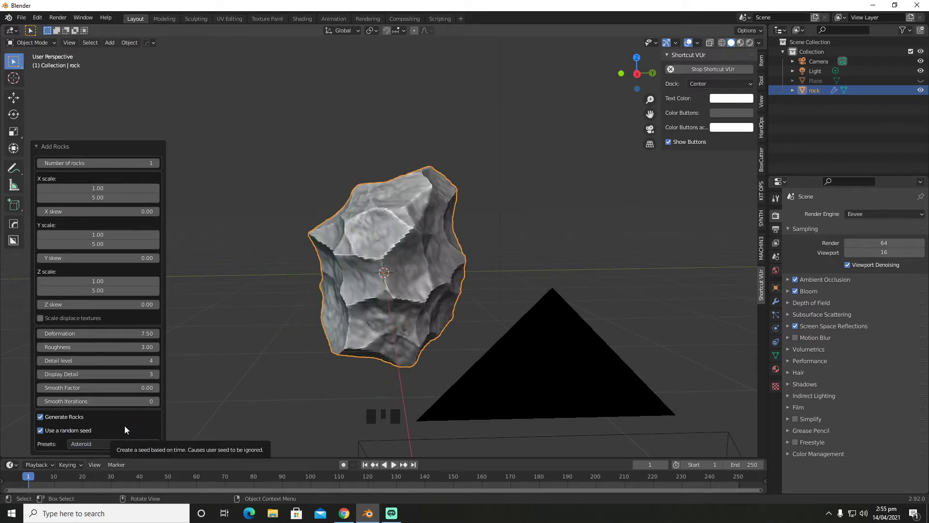
# - Set the rock's Display Detail to 4 and keep reapplying the Asteroid preset to generate a jagged, uneven rock with finer surface detail
pyautogui.click(155, 377)
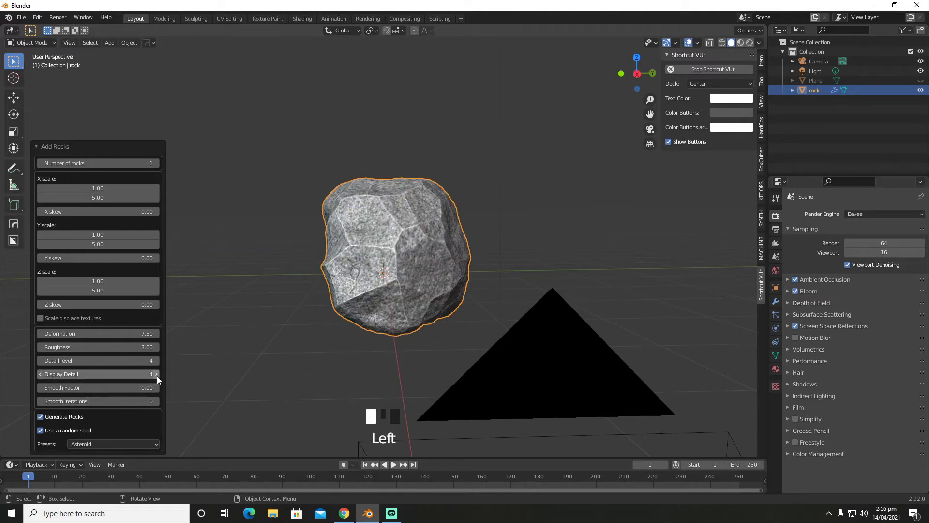
pyautogui.click(147, 443)
pyautogui.click(146, 442)
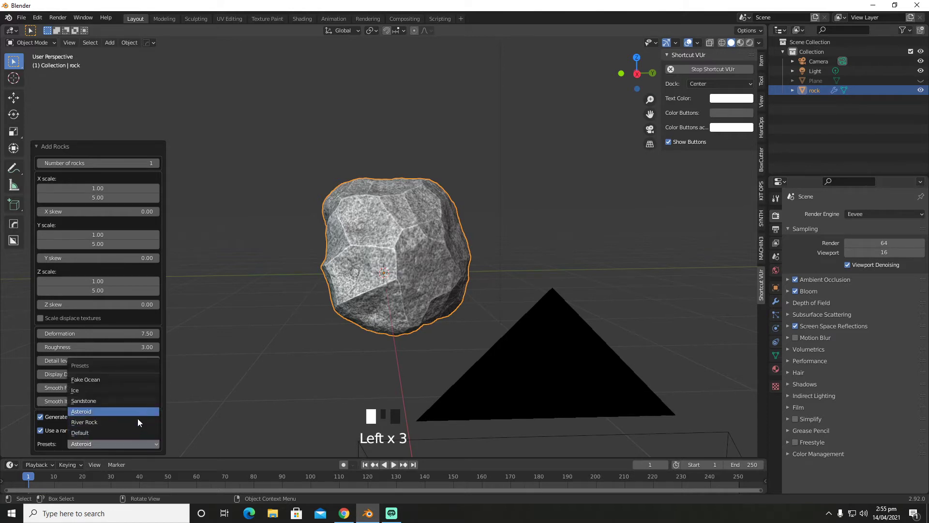
pyautogui.click(137, 442)
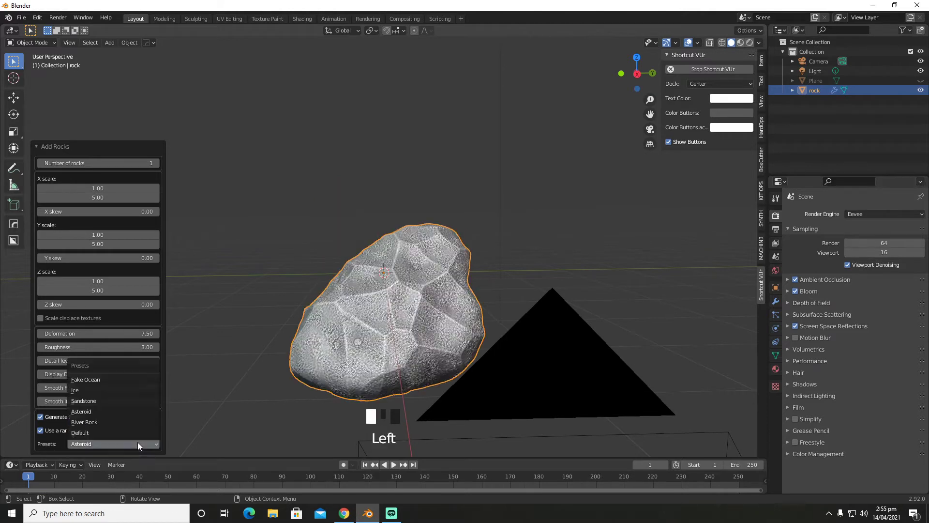
pyautogui.click(130, 410)
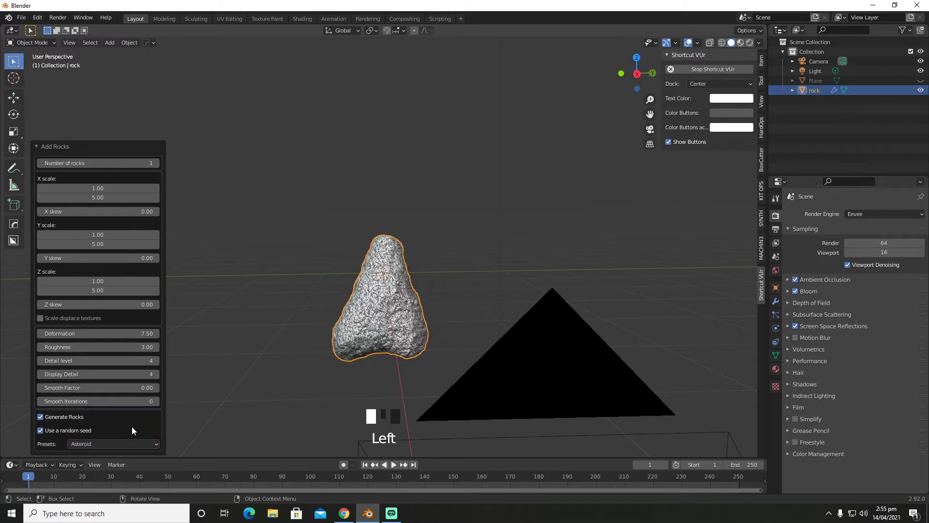
pyautogui.click(131, 441)
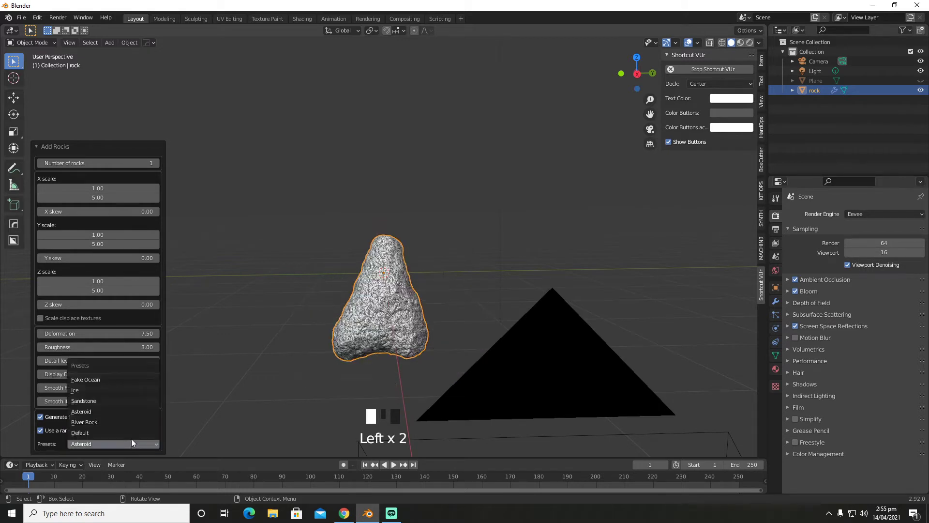
pyautogui.click(129, 415)
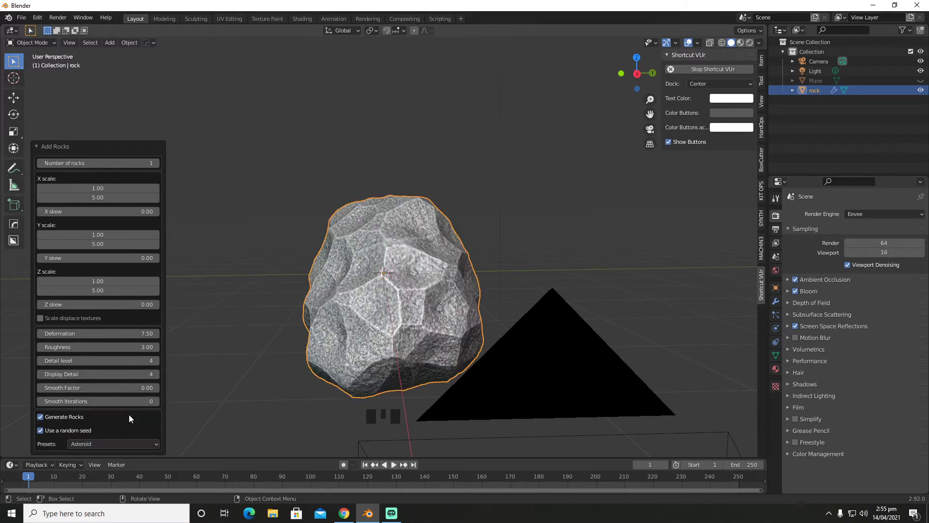
pyautogui.click(128, 443)
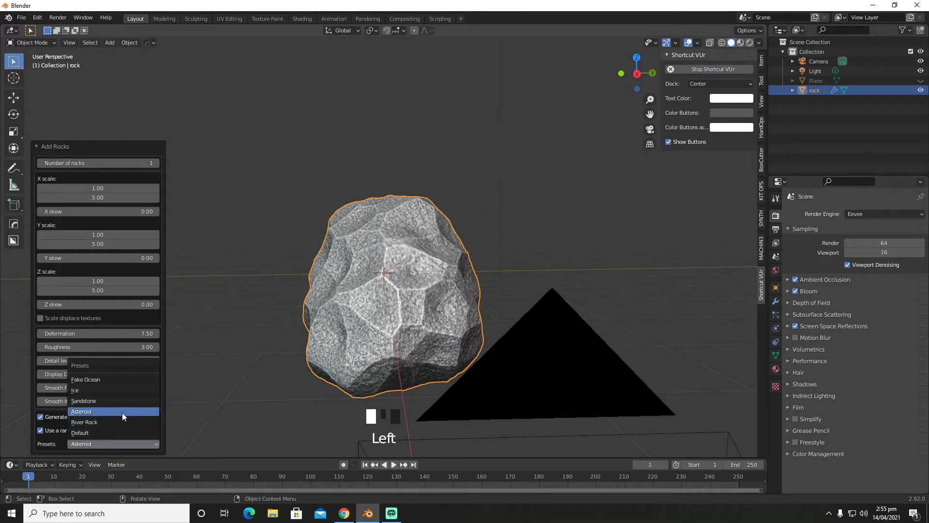
pyautogui.click(122, 412)
pyautogui.click(123, 442)
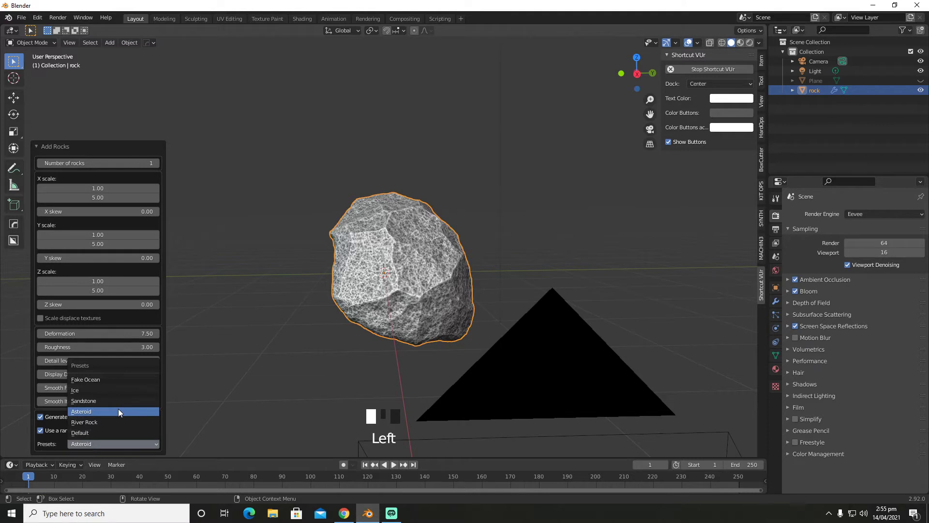
pyautogui.click(119, 411)
pyautogui.click(120, 442)
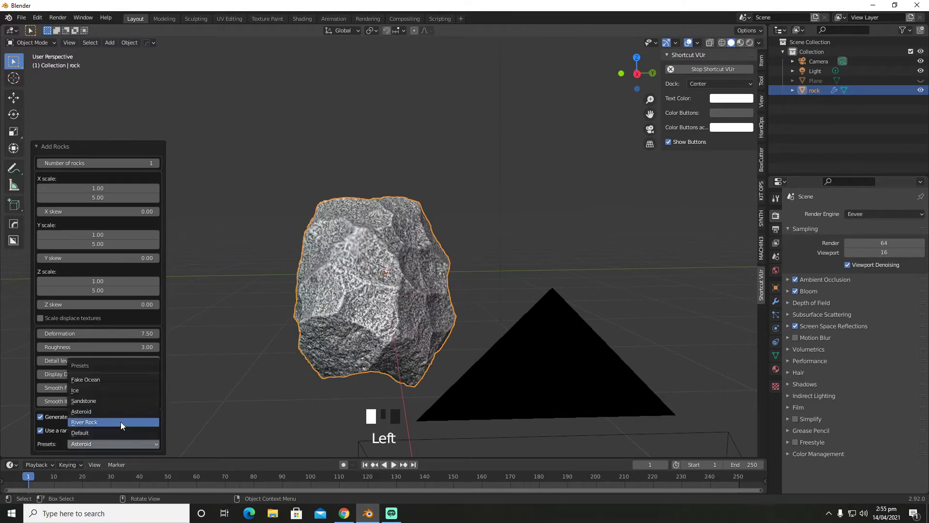
pyautogui.click(122, 412)
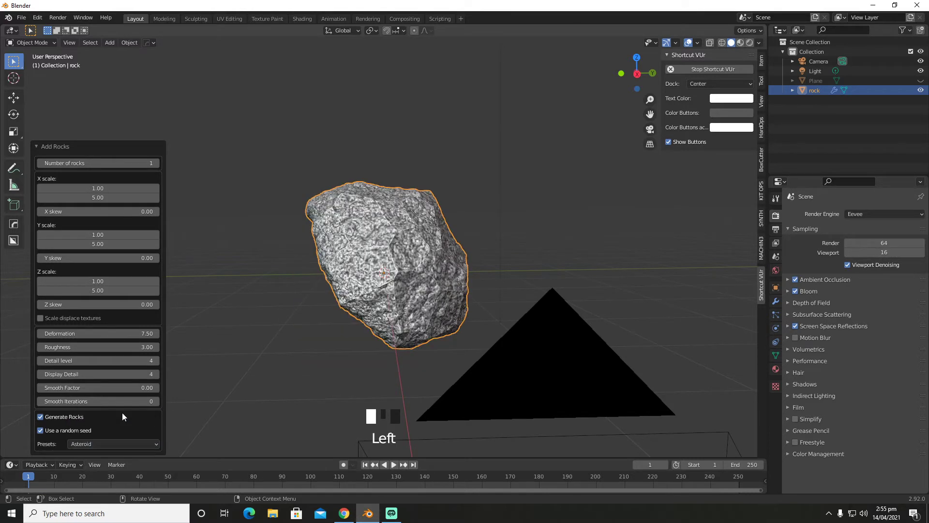
pyautogui.click(125, 442)
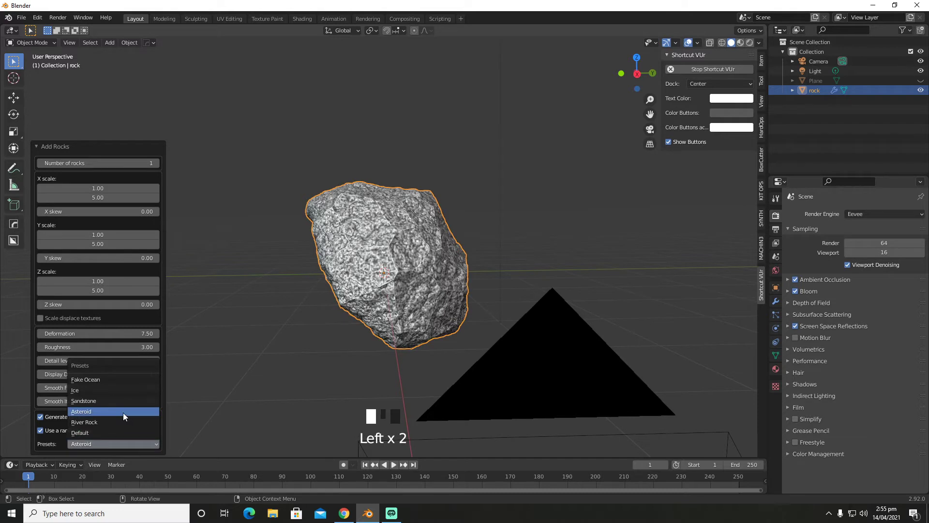
pyautogui.click(122, 413)
pyautogui.click(124, 440)
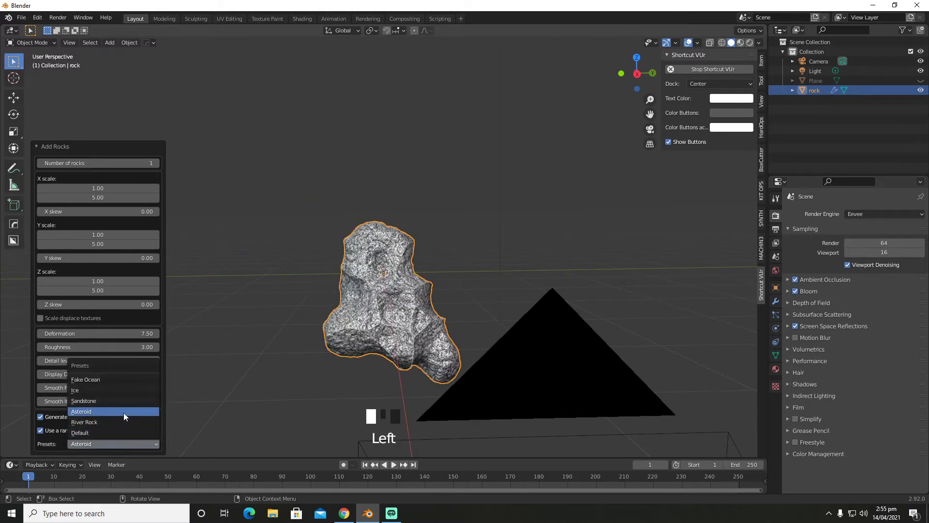
pyautogui.click(124, 412)
pyautogui.click(124, 440)
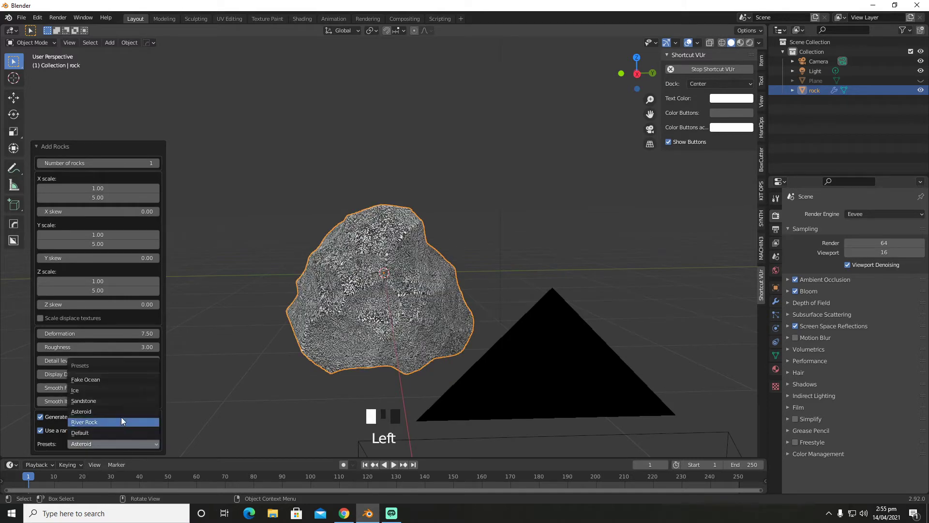
pyautogui.click(121, 413)
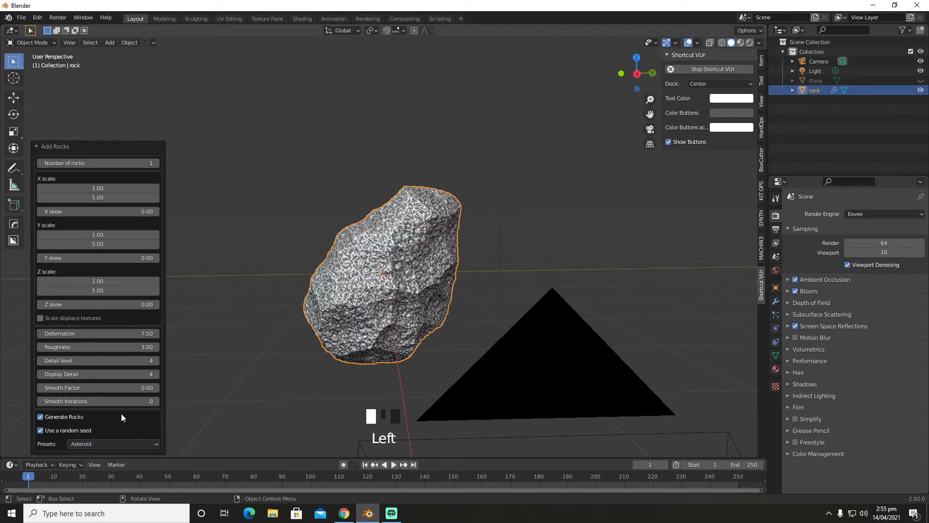
pyautogui.click(122, 440)
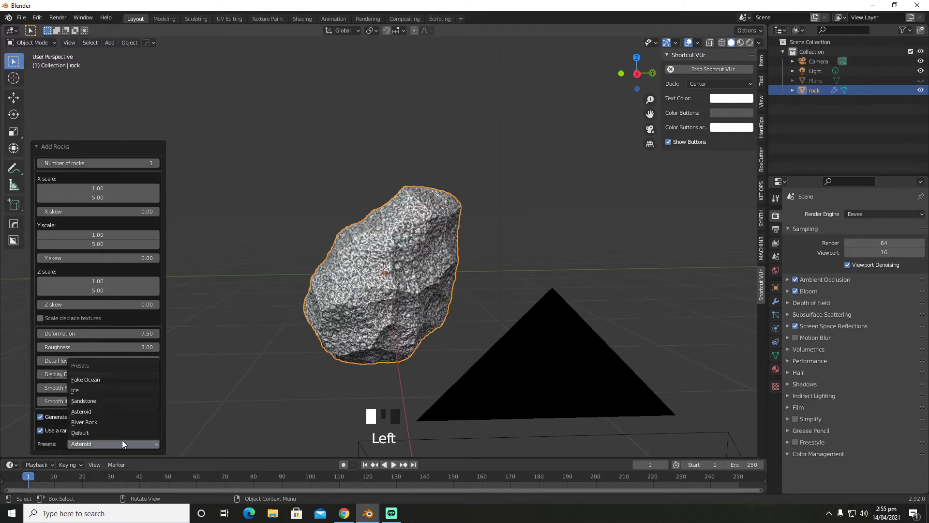
pyautogui.click(113, 412)
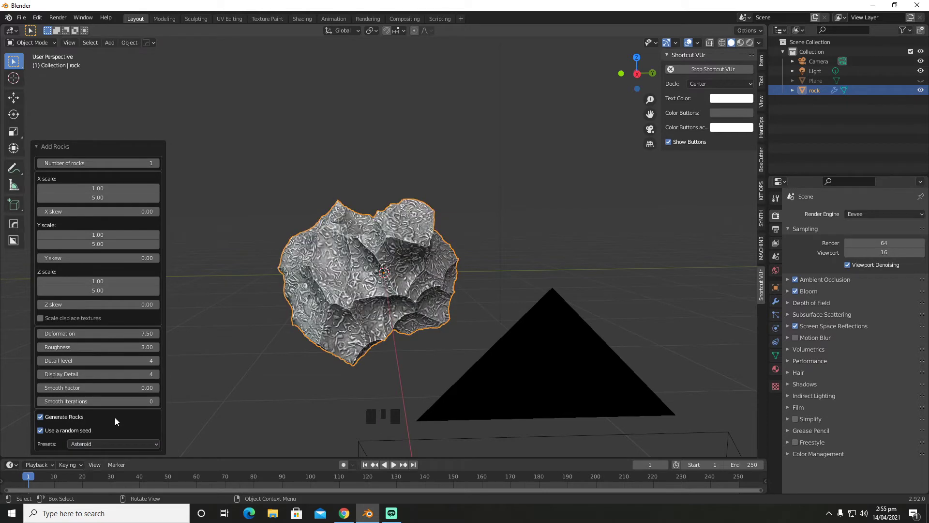
# - Deselect the generated rock, look through the camera and unhide the ground plane
pyautogui.moveTo(200, 390); pyautogui.dragTo(263, 371, button='middle')
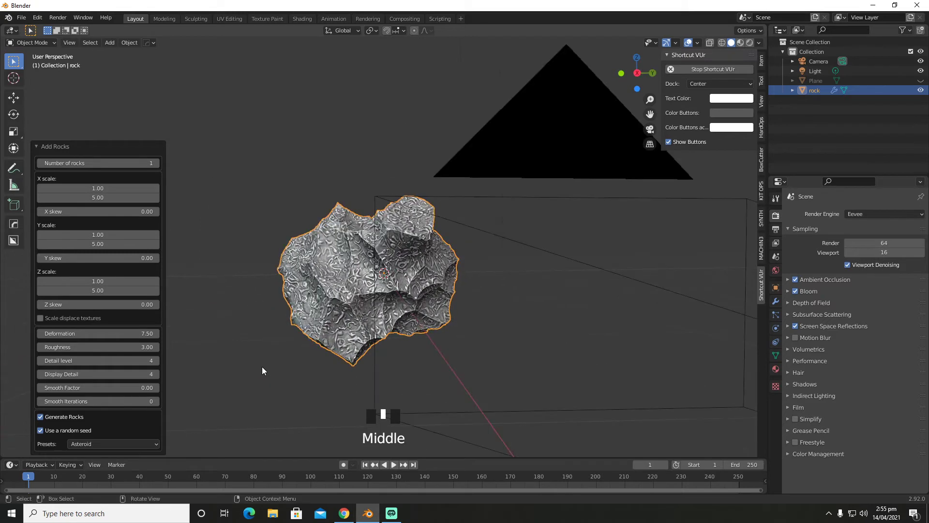
pyautogui.click(237, 371)
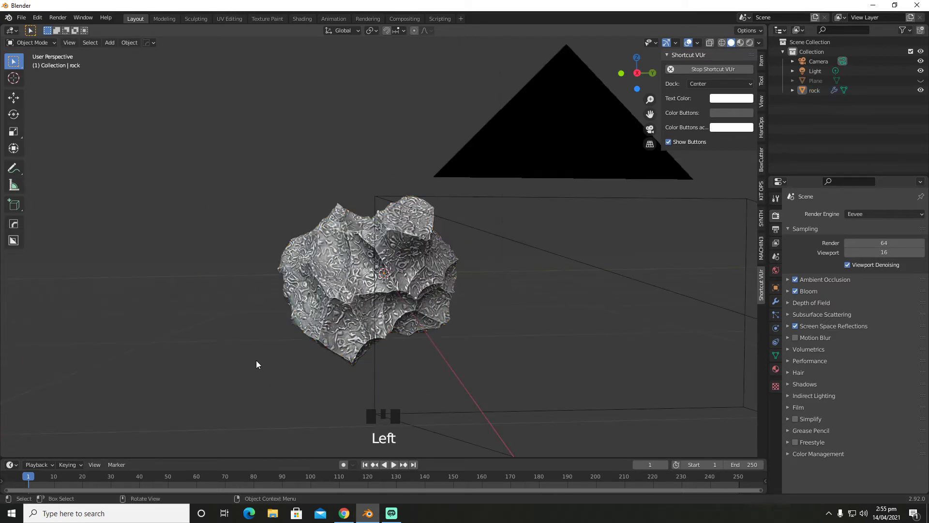
pyautogui.press('KP_0')
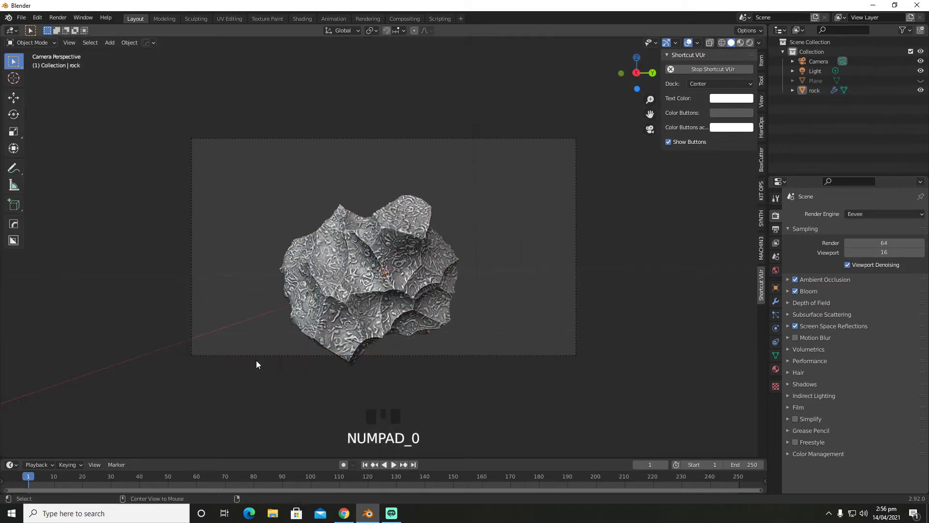
pyautogui.hotkey('alt', 'h')
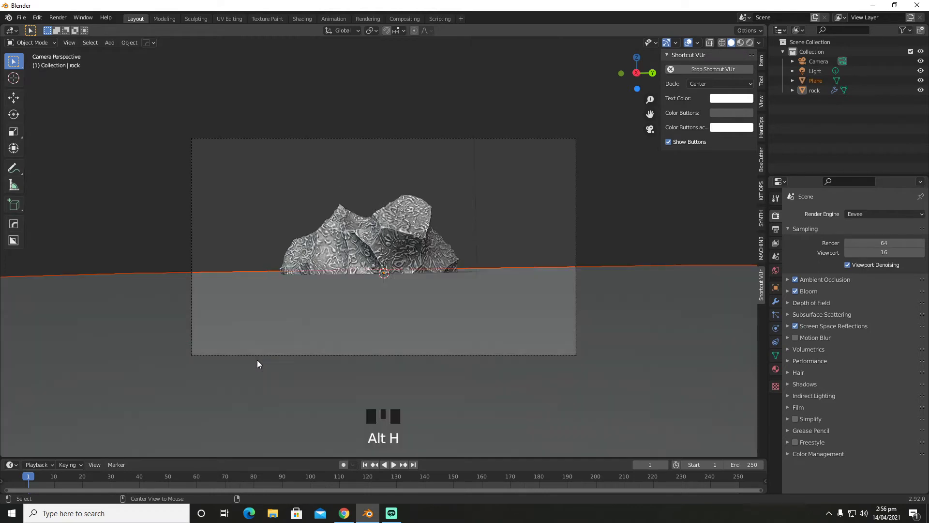
# - Scale the rock up about 2.05 times and raise it along Z by about 1.35 m plus another 0.3 m
pyautogui.click(375, 308)
pyautogui.press('g')
pyautogui.press('z')
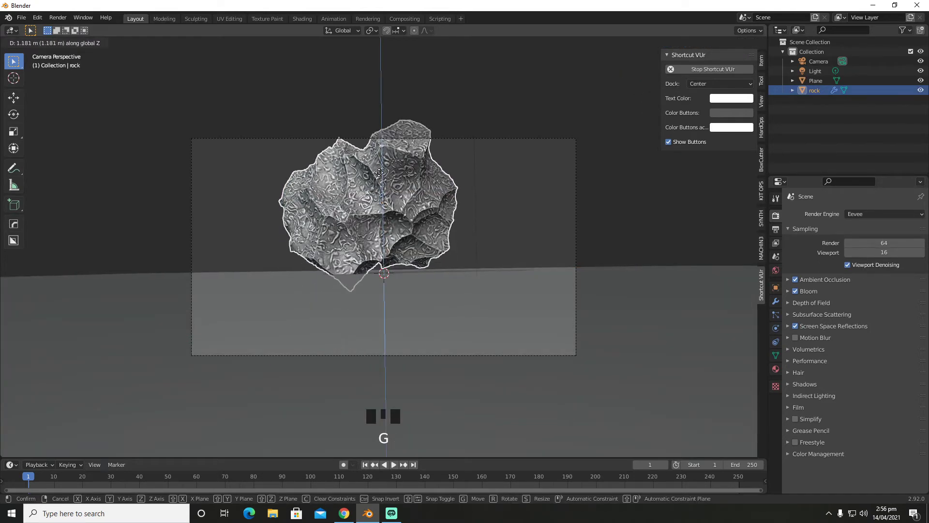
pyautogui.click(380, 164)
pyautogui.press('s')
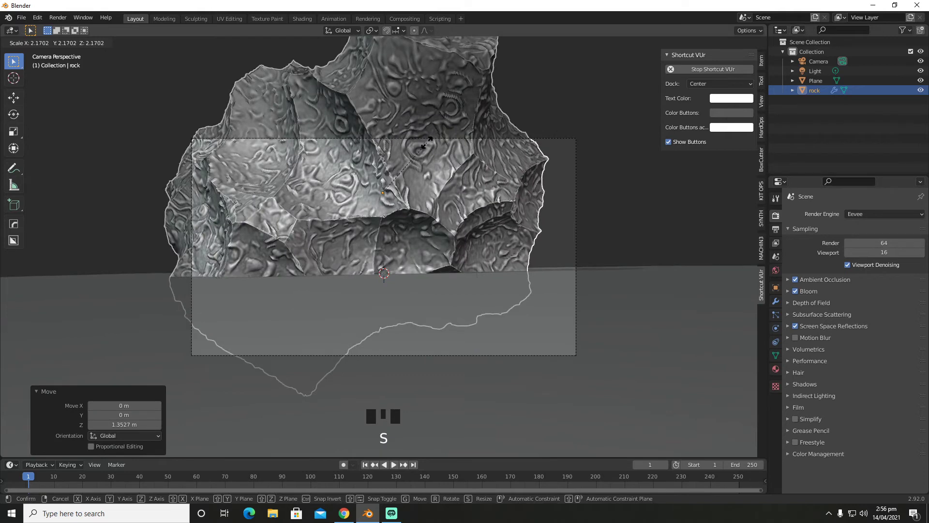
pyautogui.click(424, 147)
pyautogui.press('g')
pyautogui.press('z')
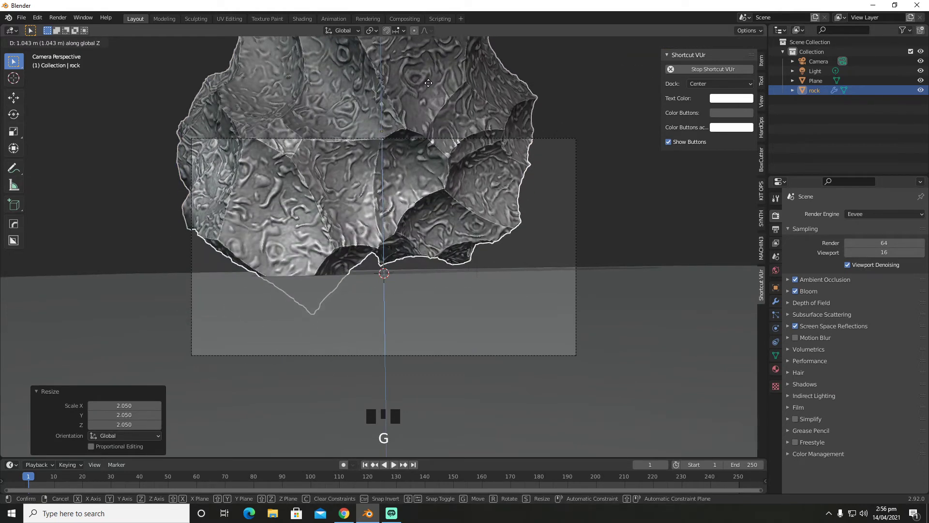
pyautogui.click(428, 129)
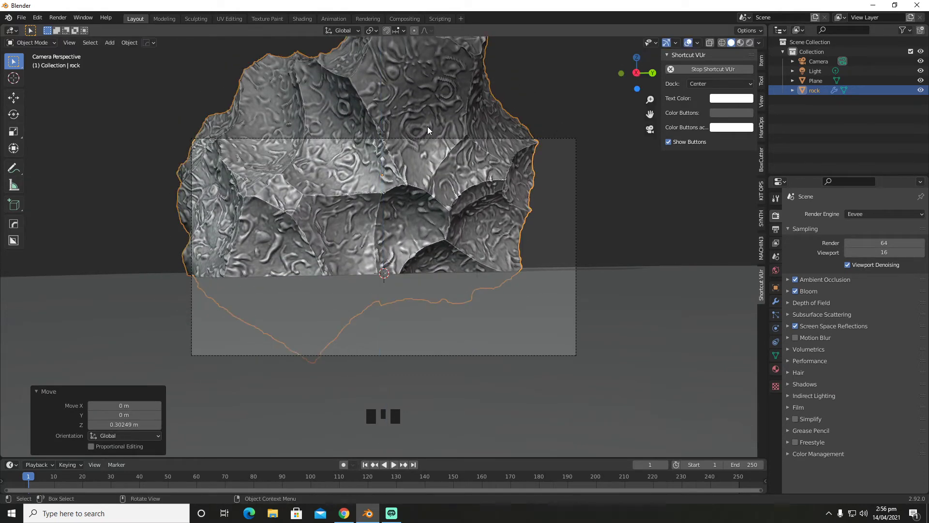
# - Switch to the Shading workspace with a rendered camera view and create a new material for the ground plane
pyautogui.click(427, 371)
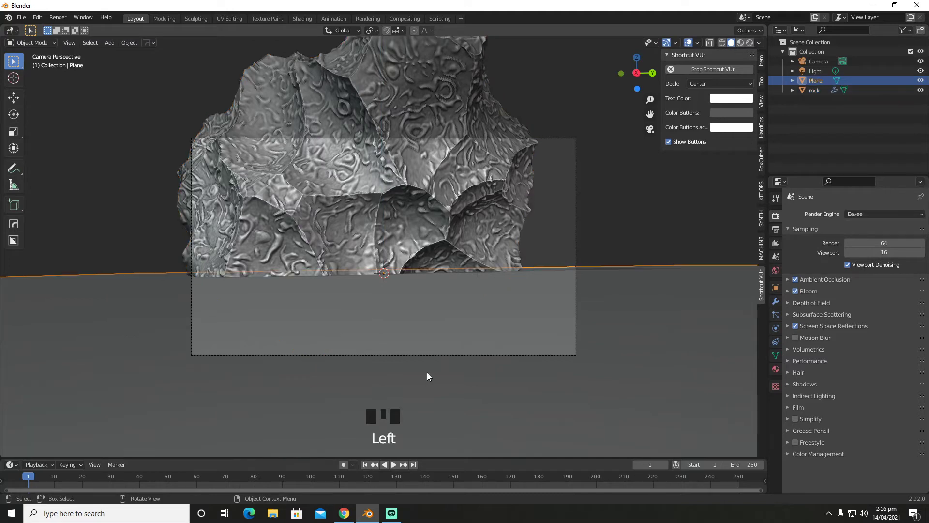
pyautogui.click(303, 19)
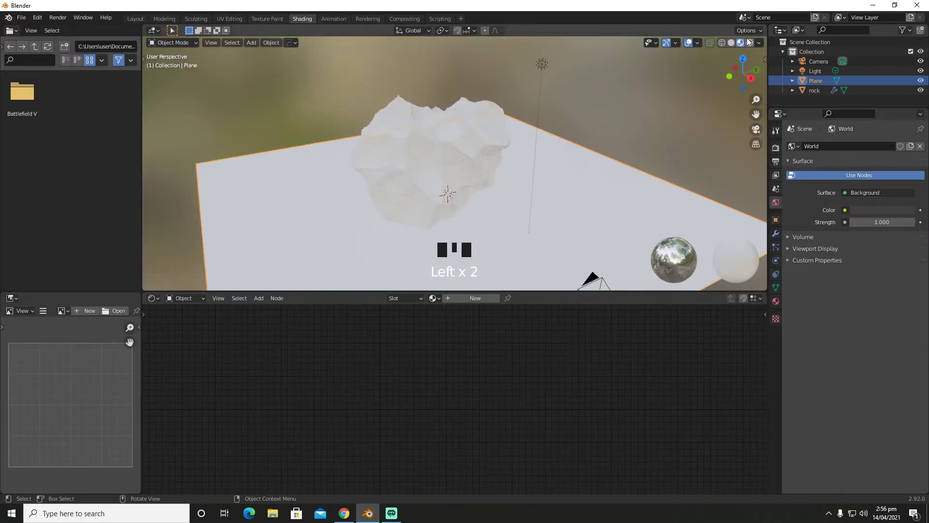
pyautogui.click(571, 146)
pyautogui.press('KP_0')
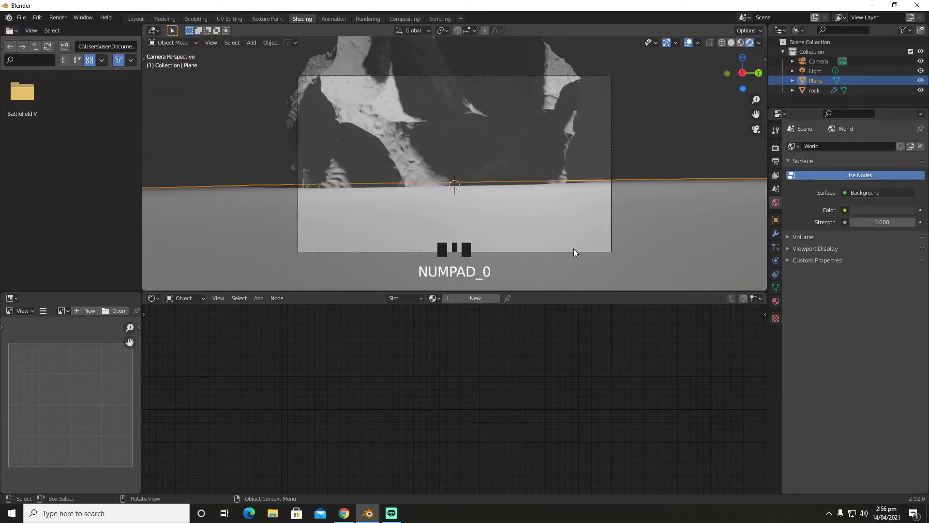
pyautogui.click(502, 298)
pyautogui.click(493, 299)
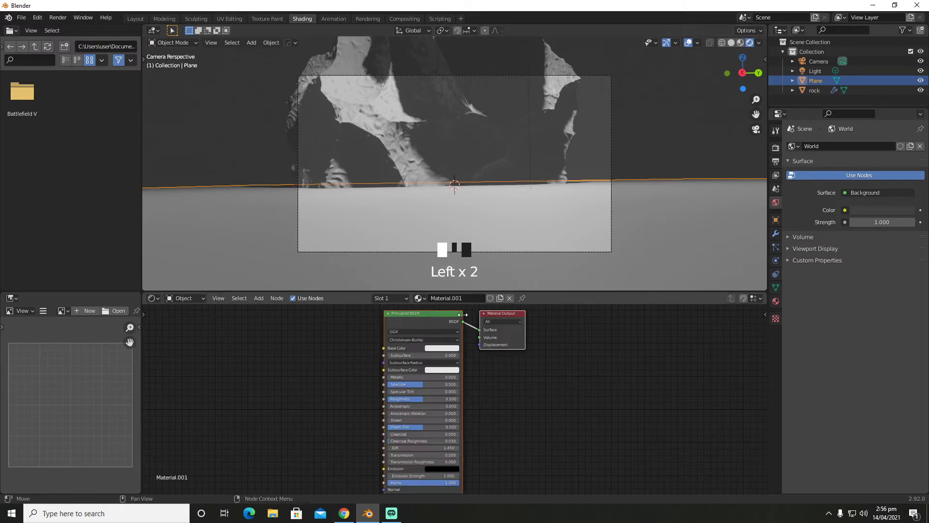
# - Add a Musgrave Texture node and place it ahead of the Principled BSDF in the plane's material
pyautogui.hotkey('shift', 'a')
pyautogui.click(335, 357)
pyautogui.write('musgra')
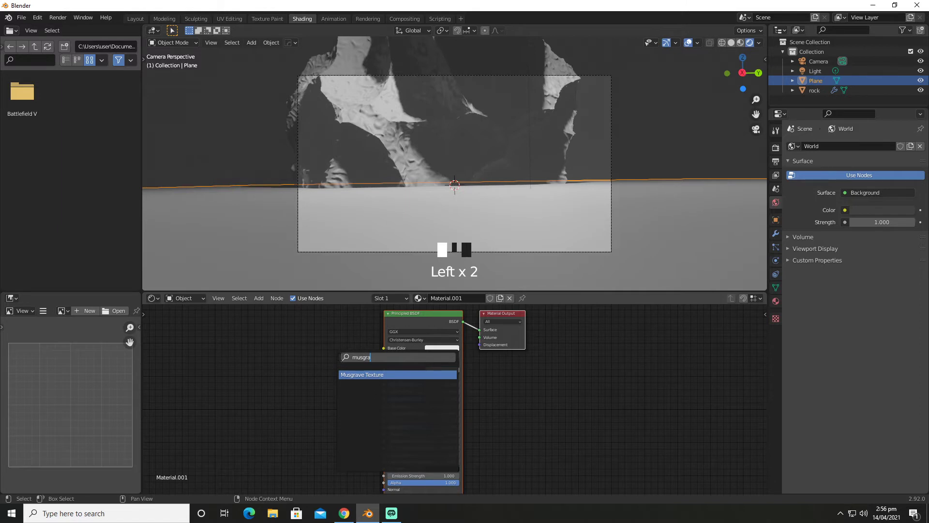
pyautogui.press('Return')
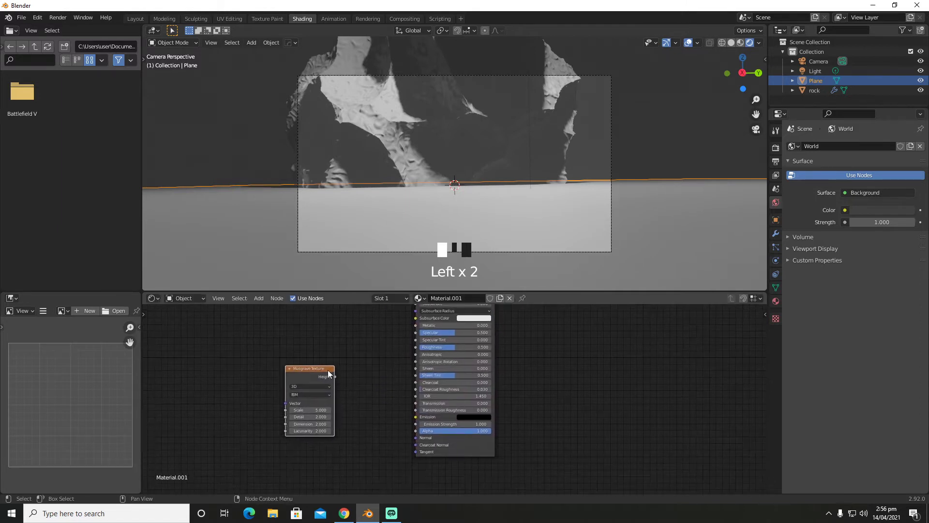
pyautogui.click(263, 373)
# - Add a ColorRamp node, feed the Musgrave Height into its Fac and link its Color to the BSDF's Roughness
pyautogui.hotkey('shift', 'a')
pyautogui.click(248, 381)
pyautogui.write('c')
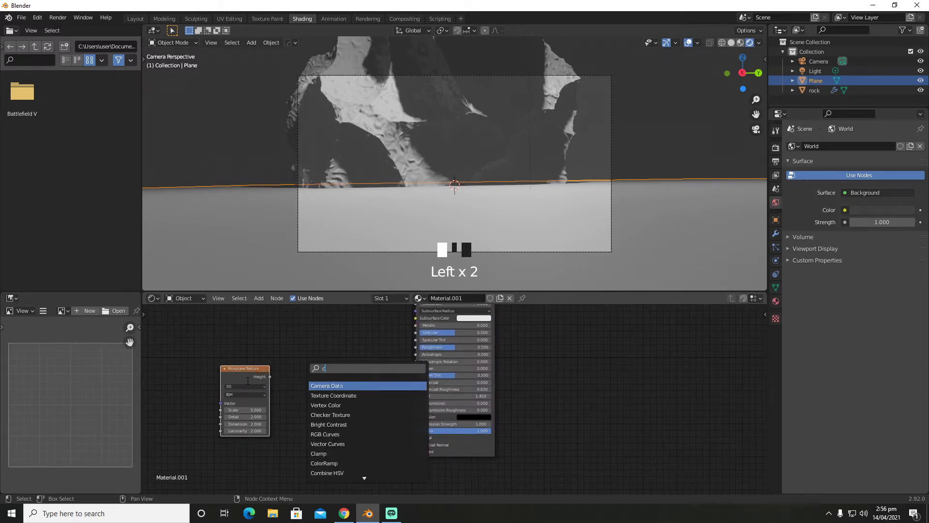
pyautogui.write('olo')
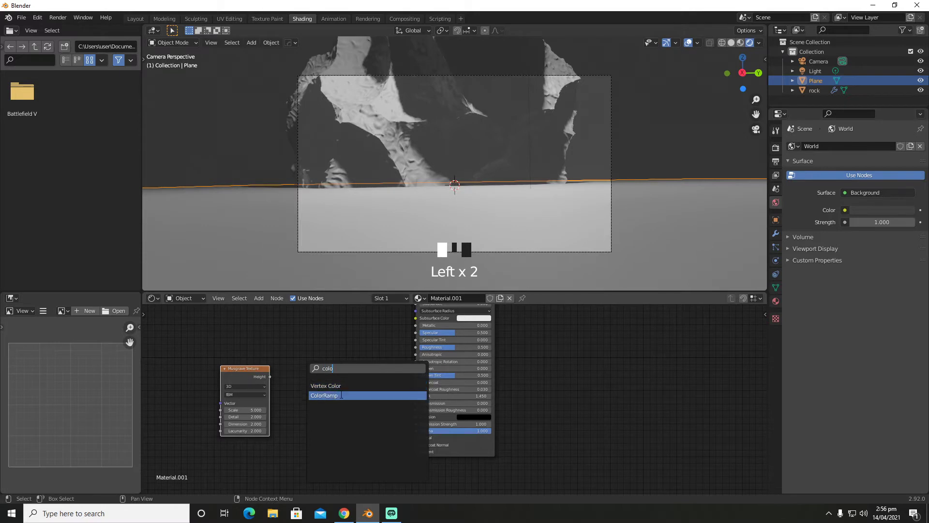
pyautogui.click(324, 395)
pyautogui.click(301, 382)
pyautogui.moveTo(270, 376); pyautogui.dragTo(290, 414)
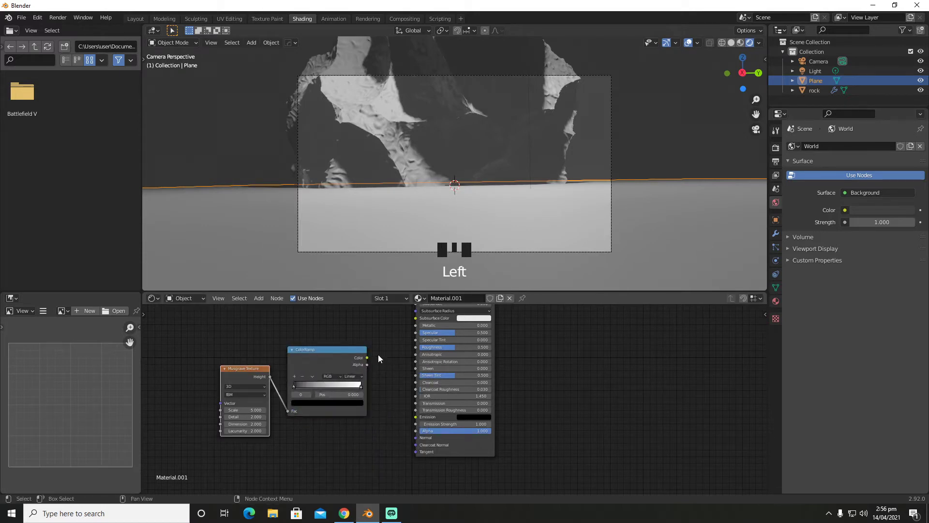
pyautogui.moveTo(367, 357); pyautogui.dragTo(416, 347)
# - Darken the Principled BSDF's Base Color to black
pyautogui.scroll(-1, 458, 320)
pyautogui.click(470, 311)
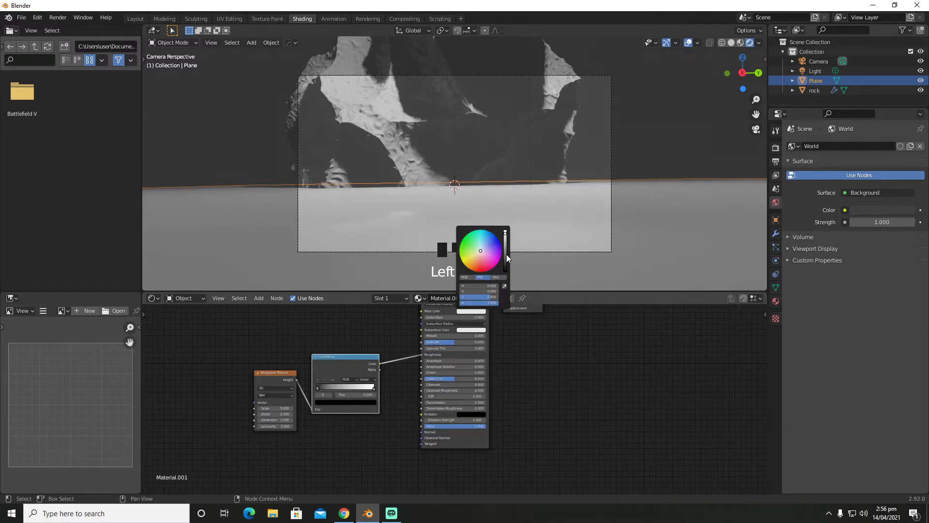
pyautogui.moveTo(506, 254); pyautogui.dragTo(507, 273)
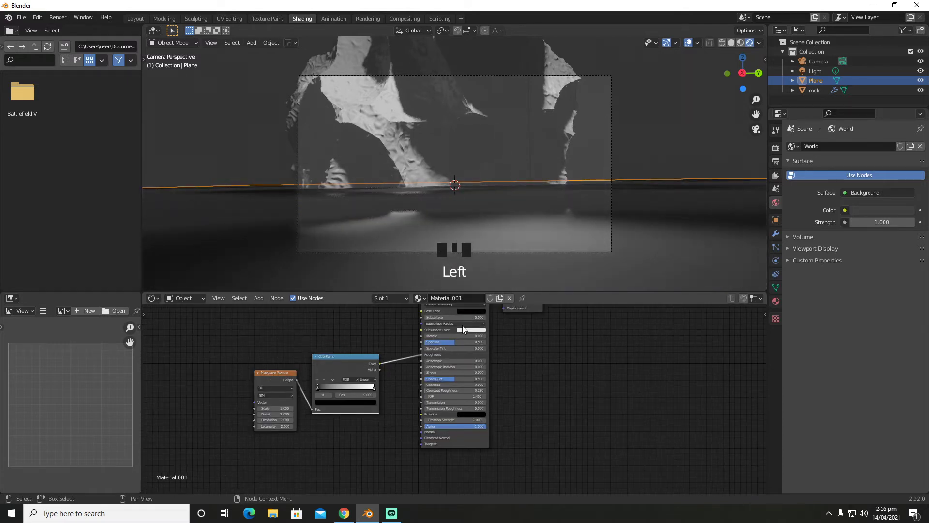
# - Set the Musgrave Texture's Detail to 16 and Dimension to 0, and move the ColorRamp's black stop to about 0.54
pyautogui.moveTo(278, 415); pyautogui.dragTo(247, 420)
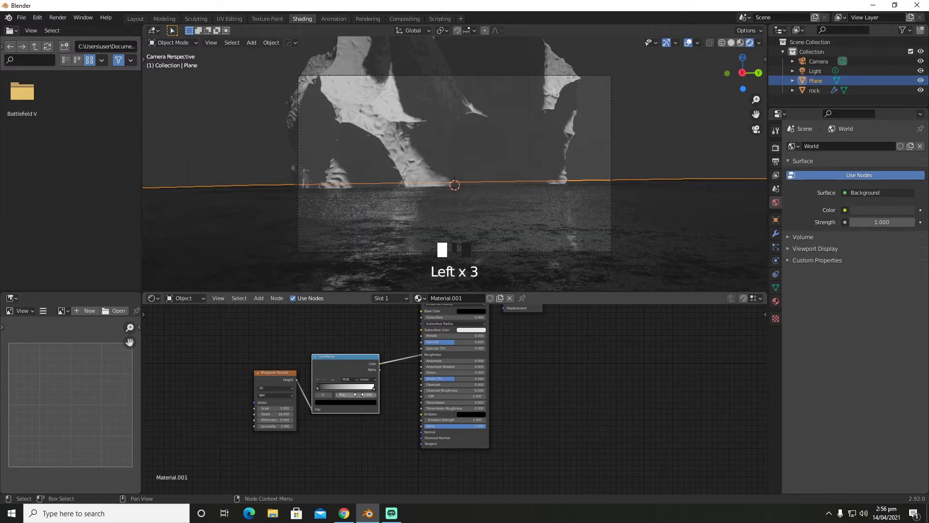
pyautogui.click(318, 389)
pyautogui.moveTo(318, 389); pyautogui.dragTo(353, 388)
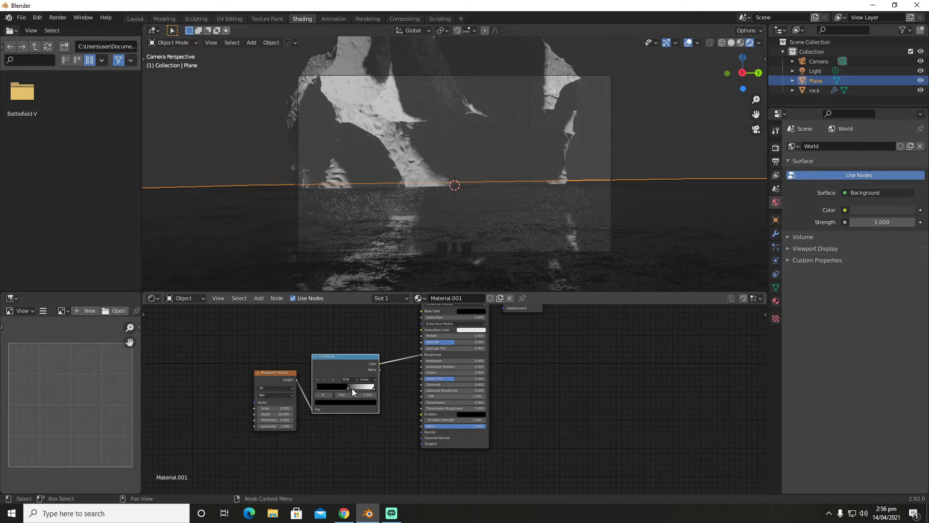
# - Assign the ground plane's Material.001 to the rock and deselect the rock
pyautogui.click(637, 152)
pyautogui.click(508, 147)
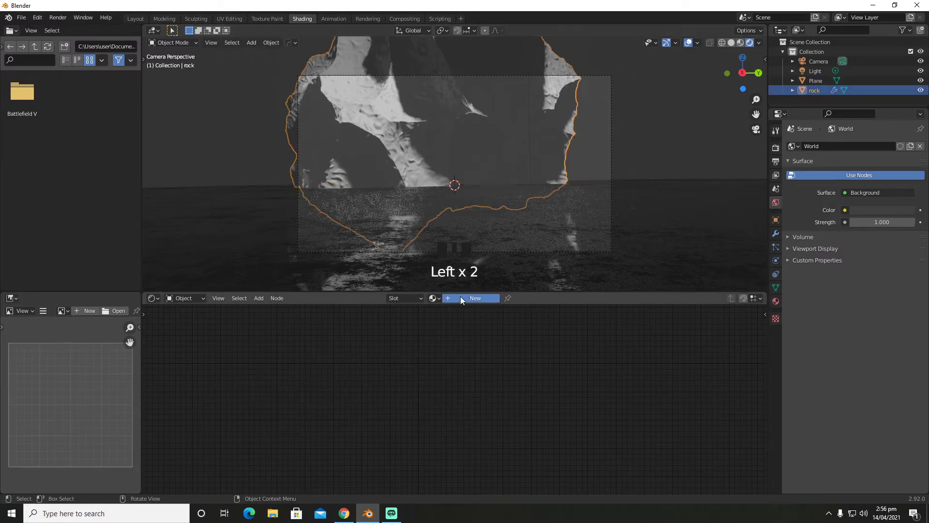
pyautogui.click(460, 298)
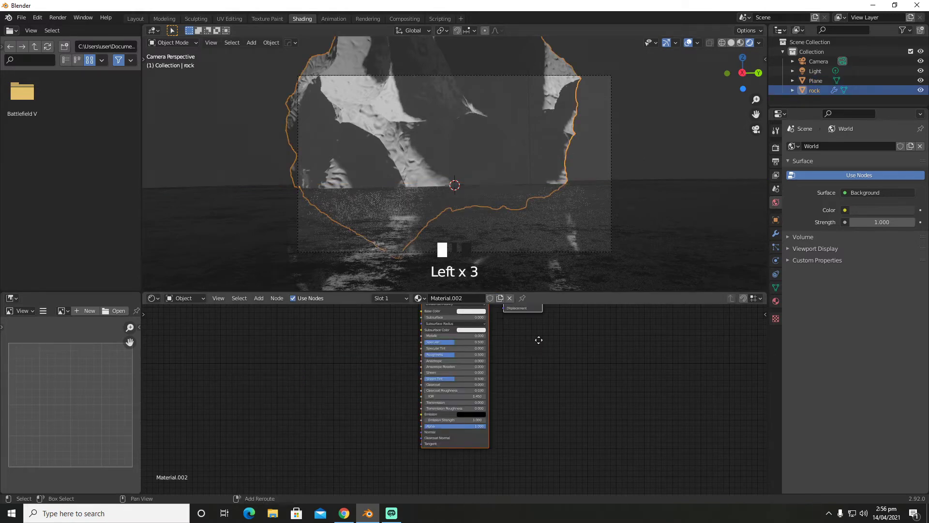
pyautogui.click(419, 299)
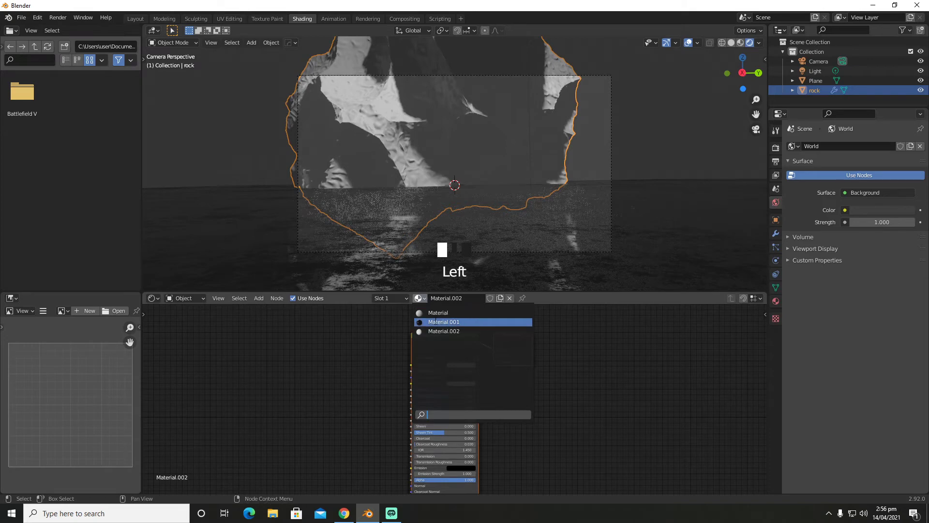
pyautogui.click(435, 322)
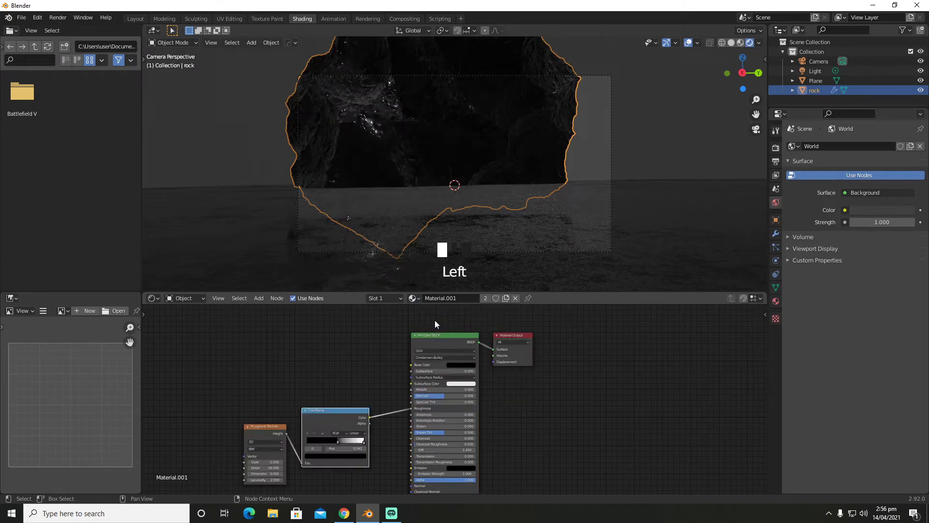
pyautogui.click(637, 143)
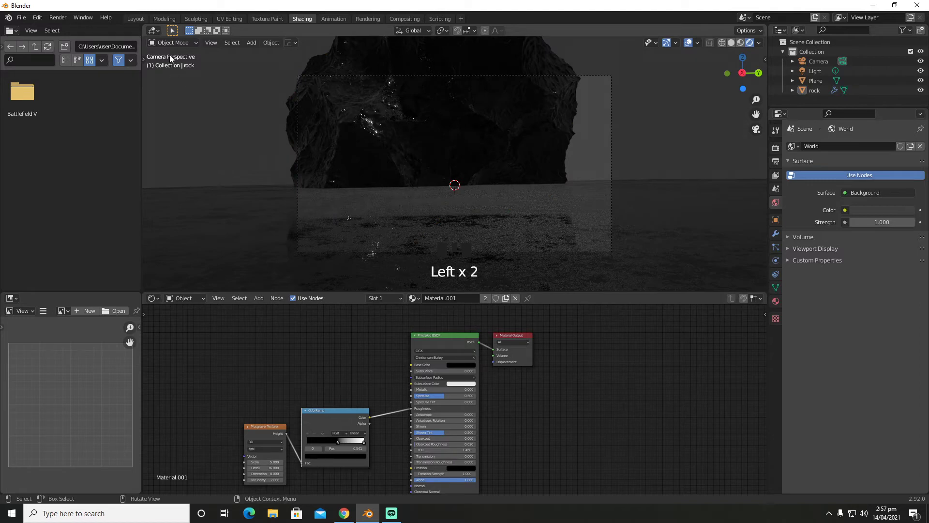
# - Return to the Layout workspace, add a cube and move it about 2.7 m along X toward the camera
pyautogui.click(140, 18)
pyautogui.hotkey('shift', 'a')
pyautogui.moveTo(378, 203)
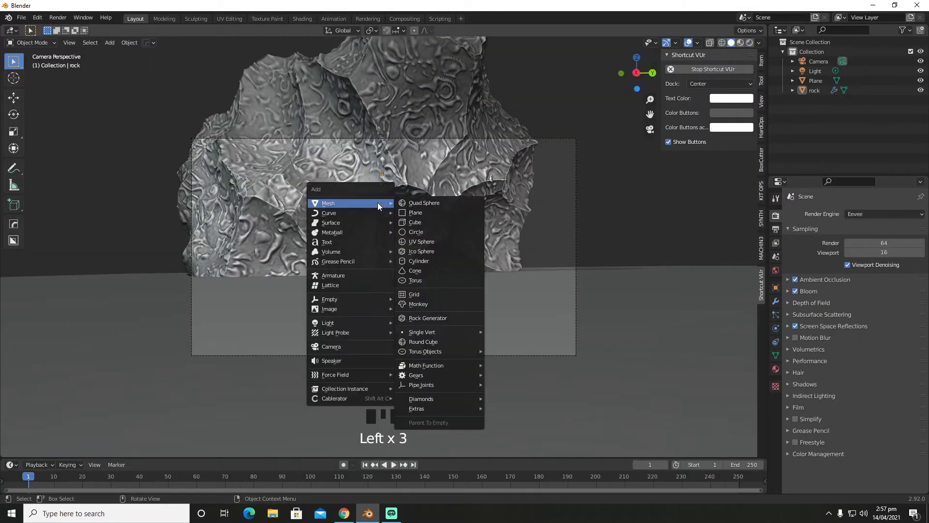
pyautogui.click(424, 218)
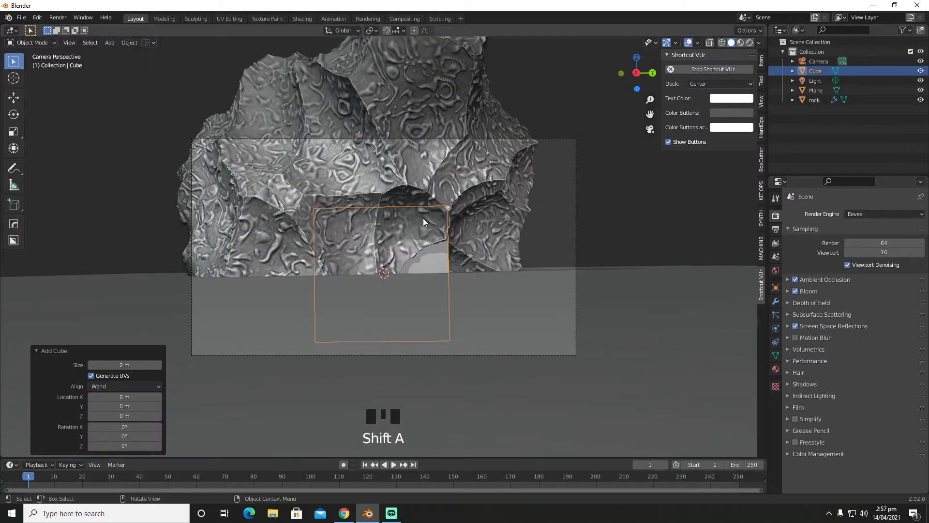
pyautogui.moveTo(423, 218); pyautogui.dragTo(478, 228, button='middle')
pyautogui.scroll(-5, 478, 228)
pyautogui.press('g')
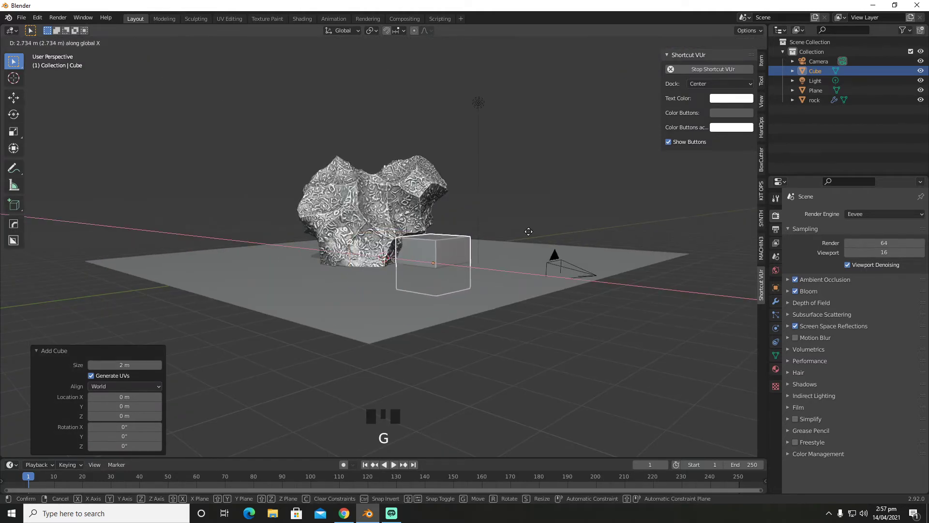
pyautogui.click(529, 231)
# - Scale the cube down by about 0.28 and again by about 0.48, and raise it along Z onto the ground
pyautogui.press('s')
pyautogui.click(473, 228)
pyautogui.press('KP_0')
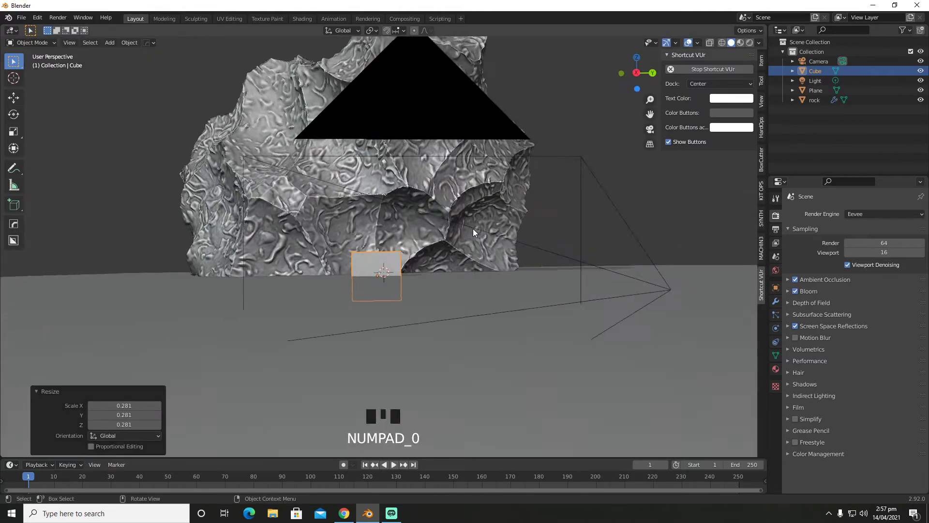
pyautogui.press('s')
pyautogui.click(420, 249)
pyautogui.press('g')
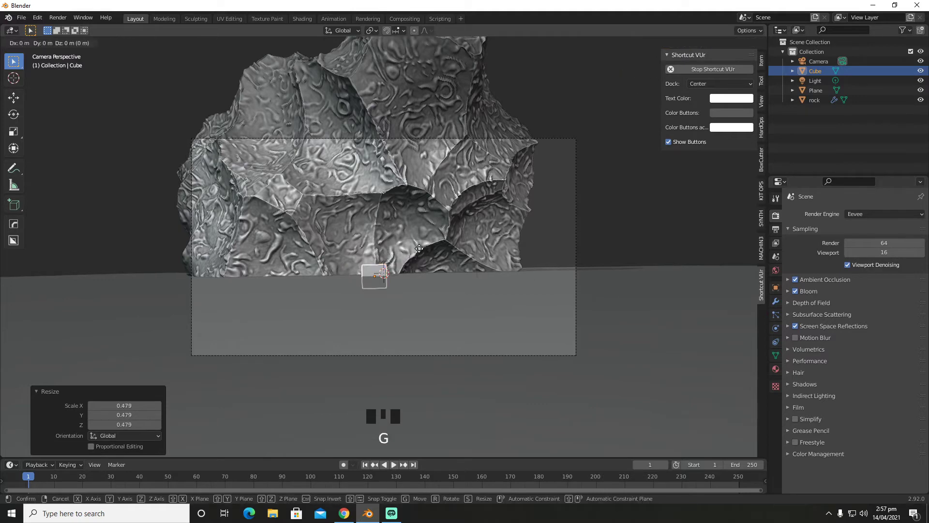
pyautogui.press('z')
pyautogui.click(425, 228)
# - Extrude the cube's top face upward about 1.35 m to form a tall post, and check it through the camera
pyautogui.moveTo(426, 230); pyautogui.dragTo(496, 312, button='middle')
pyautogui.press('Tab')
pyautogui.click(496, 315)
pyautogui.press('e')
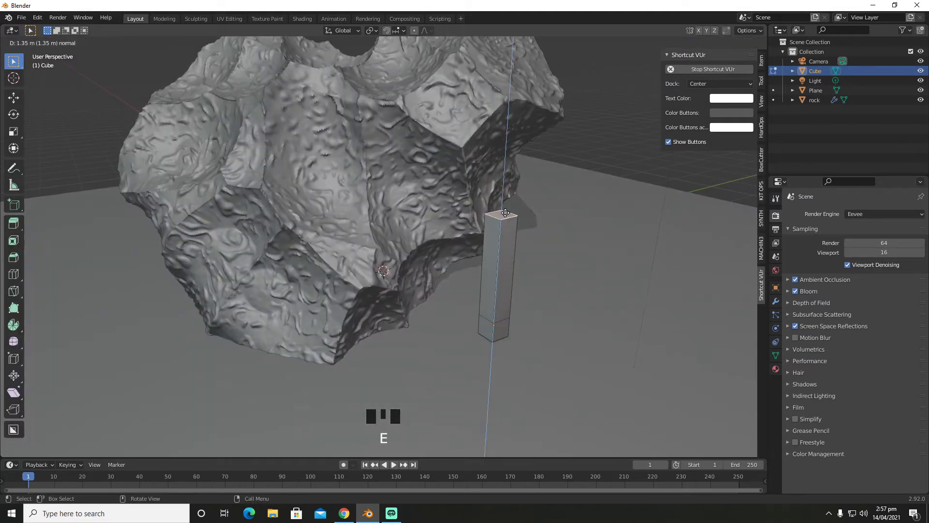
pyautogui.click(506, 212)
pyautogui.press('KP_0')
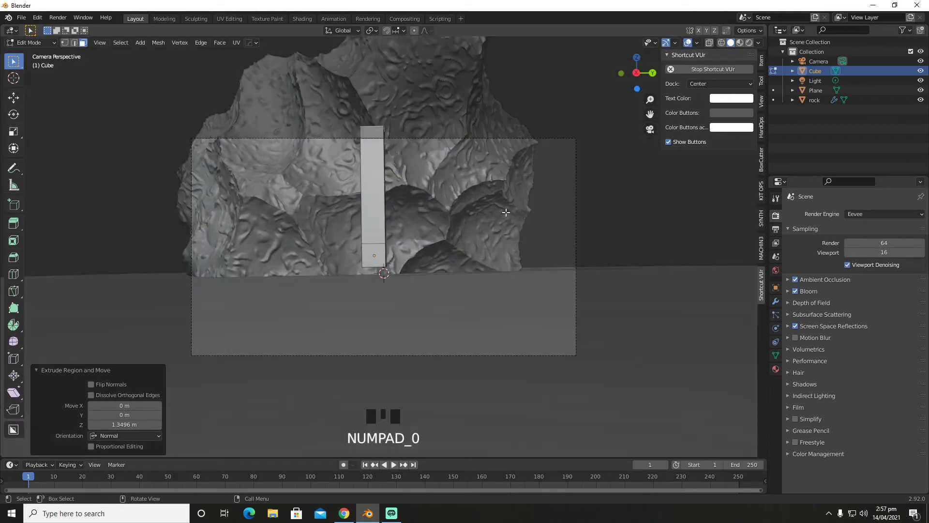
# - Add a horizontal loop cut around the post close to its upper end
pyautogui.hotkey('ctrl', 'r')
pyautogui.click(377, 161)
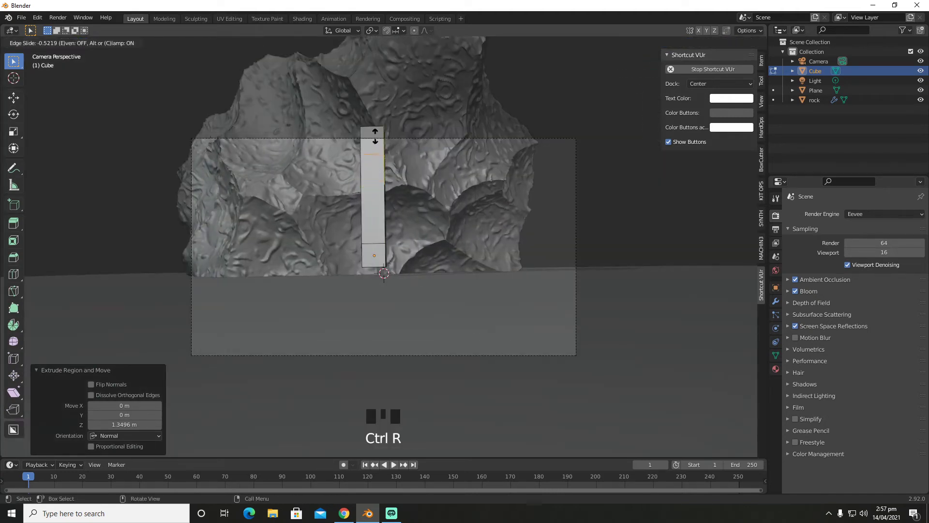
pyautogui.click(376, 131)
# - Extrude the two opposite side faces above the loop cut along their normals by about 4.47 m to form the crossbar
pyautogui.moveTo(375, 131); pyautogui.dragTo(576, 177, button='middle')
pyautogui.press('Tab')
pyautogui.click(280, 172)
pyautogui.keyDown('shift'); pyautogui.click(589, 175); pyautogui.keyUp('shift')
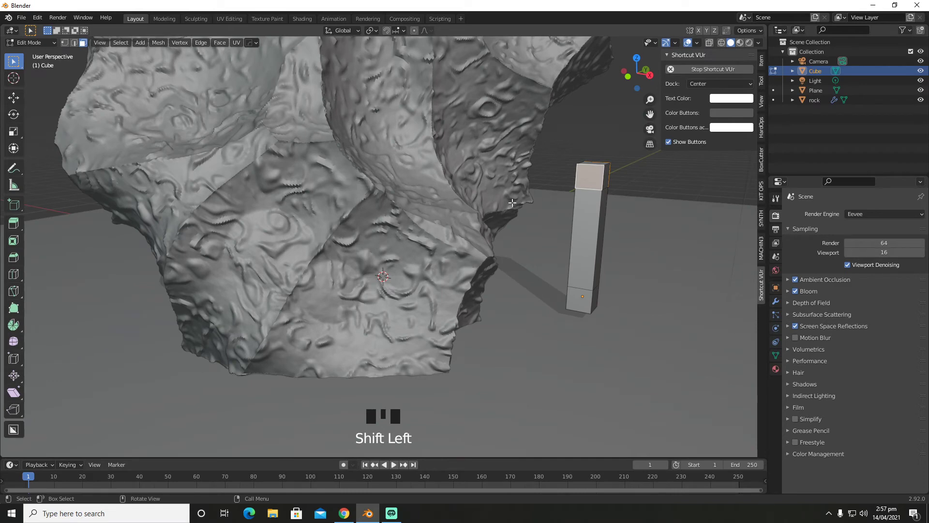
pyautogui.press('KP_0')
pyautogui.rightClick(373, 177)
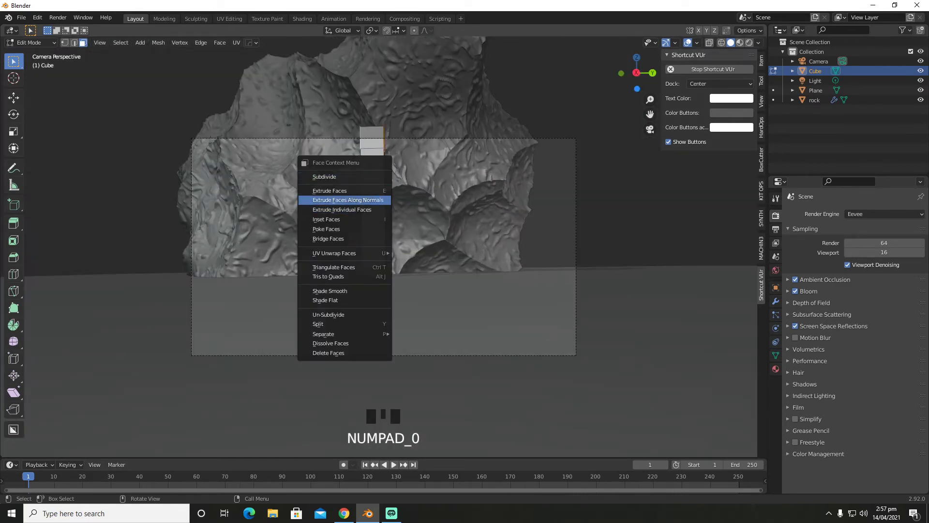
pyautogui.click(348, 200)
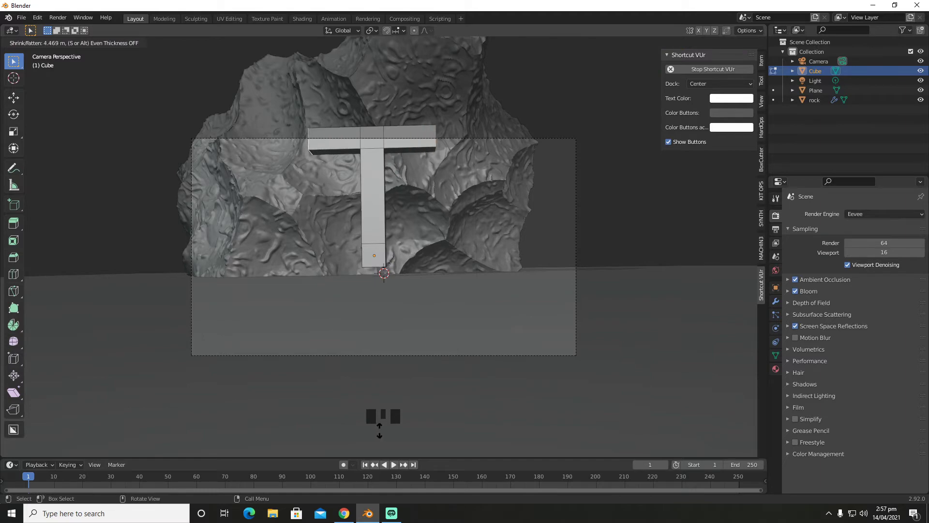
pyautogui.click(379, 430)
# - Extrude the post's top face upward about 0.54 m to complete the cross shape
pyautogui.moveTo(447, 295); pyautogui.dragTo(453, 318, button='middle')
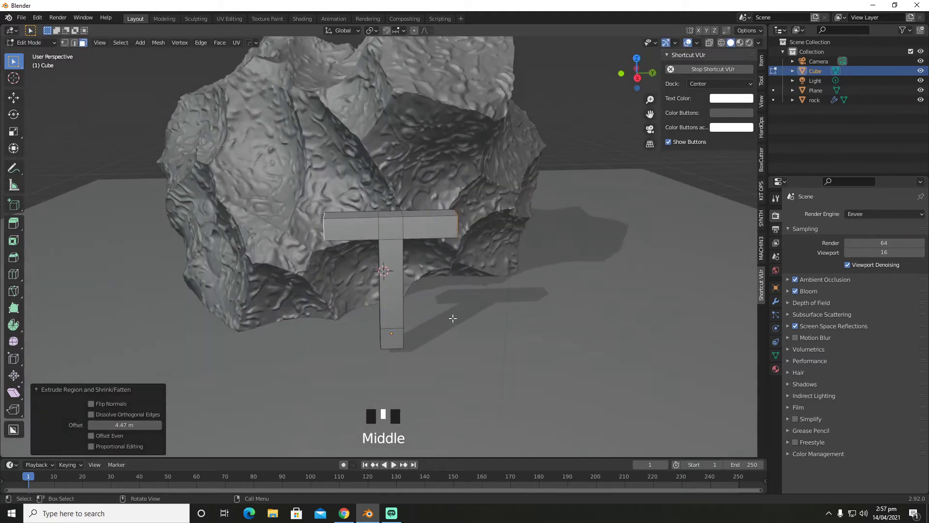
pyautogui.click(398, 215)
pyautogui.press('e')
pyautogui.click(396, 166)
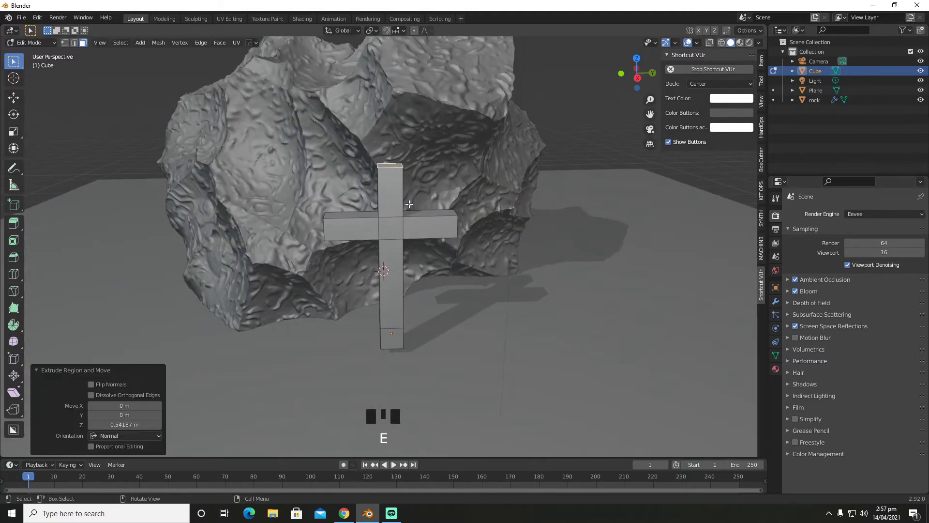
# - Leave mesh editing and lower the cross about 0.72 m along Z while looking through the camera
pyautogui.press('KP_0')
pyautogui.press('Tab')
pyautogui.click(392, 177)
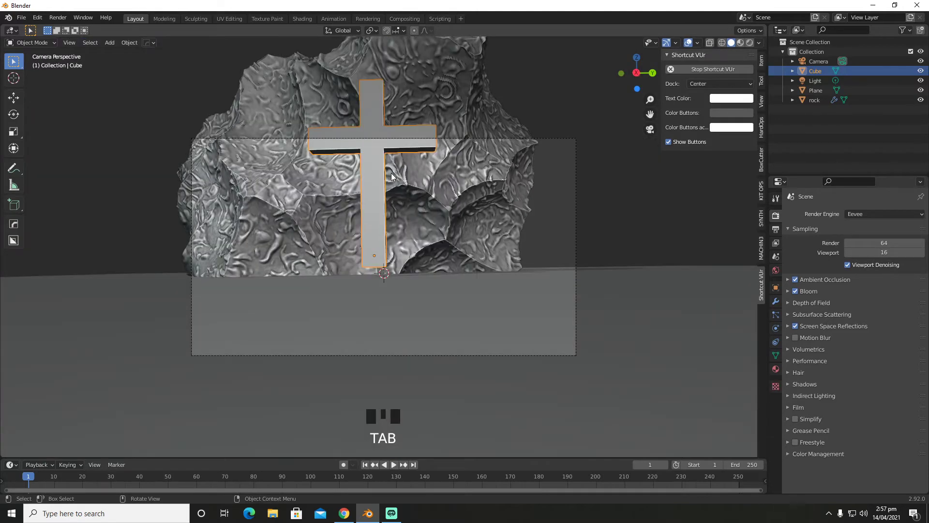
pyautogui.press('g')
pyautogui.press('z')
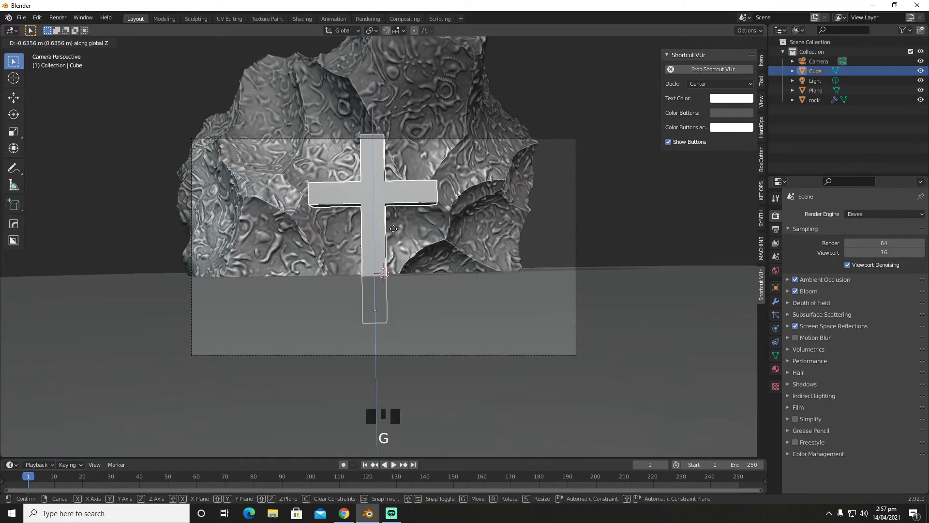
pyautogui.click(396, 239)
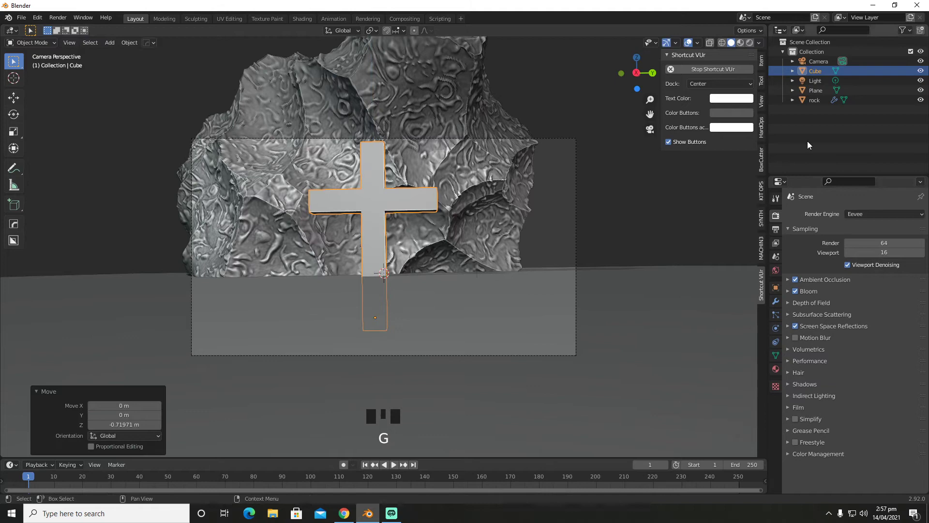
# - Set the camera's focal length to 33 mm
pyautogui.click(818, 61)
pyautogui.click(776, 330)
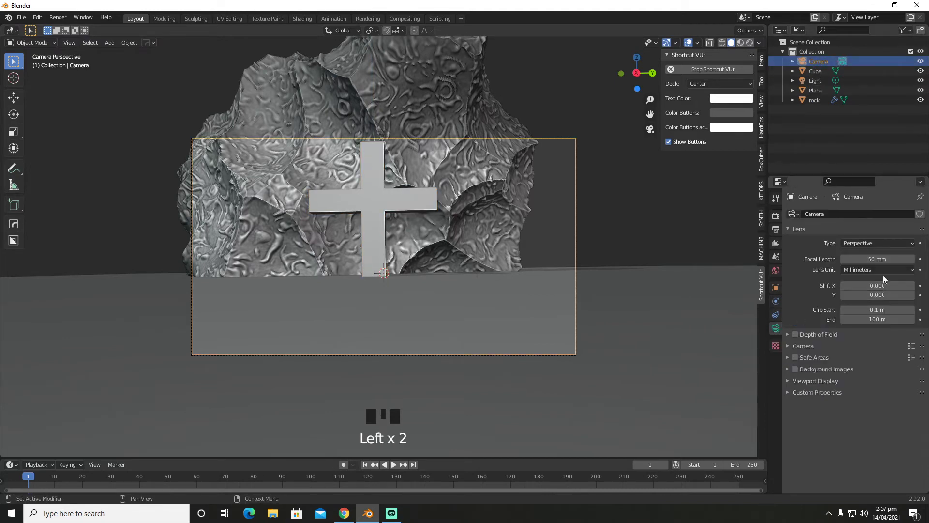
pyautogui.moveTo(878, 259)
pyautogui.mouseDown()
pyautogui.moveTo(845, 259)
pyautogui.moveTo(860, 259)
pyautogui.mouseUp()
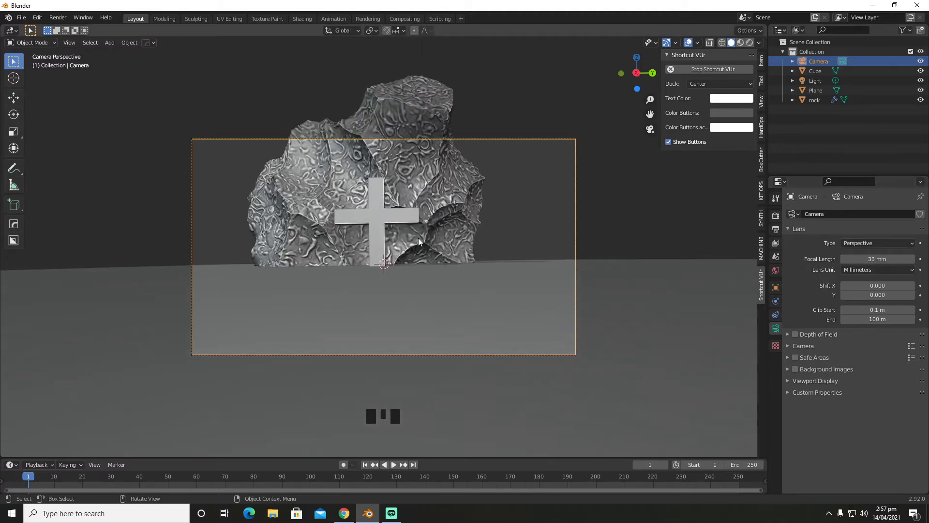
# - Give the cross a new Emission material with strength 50 and an orange-red colour, hue 0.016 and saturation 0.996
pyautogui.click(391, 223)
pyautogui.click(776, 368)
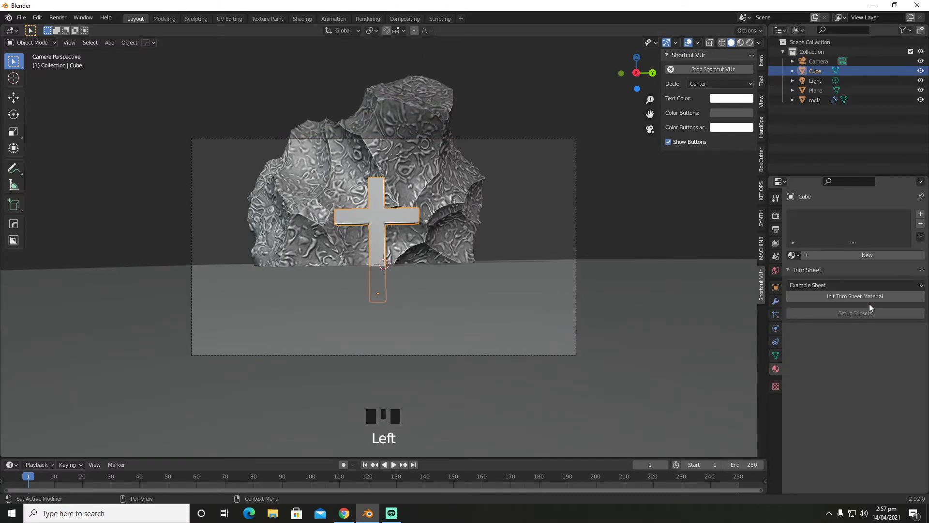
pyautogui.click(876, 262)
pyautogui.click(881, 312)
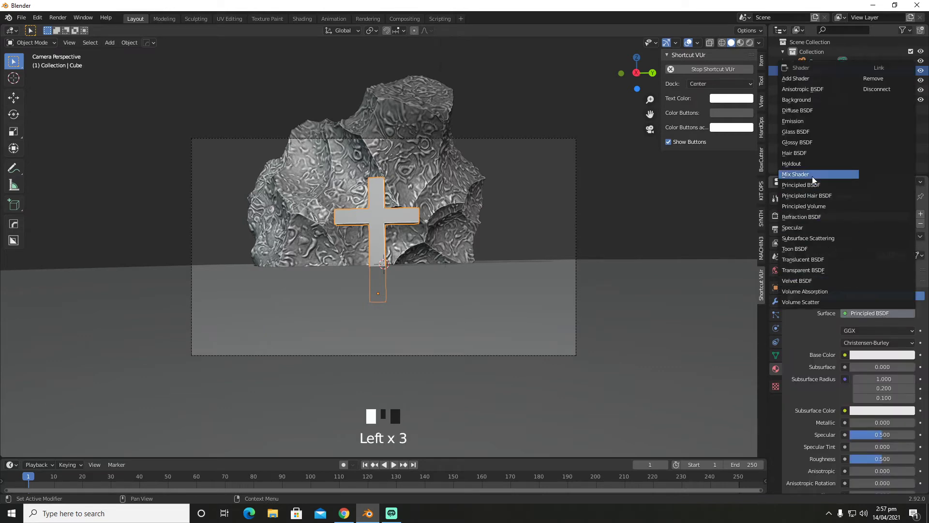
pyautogui.click(803, 121)
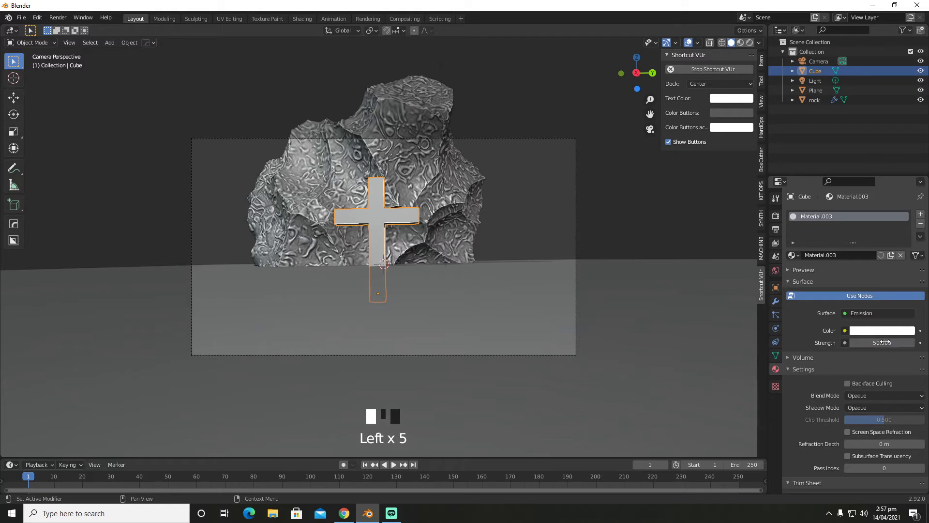
pyautogui.click(892, 331)
pyautogui.click(861, 266)
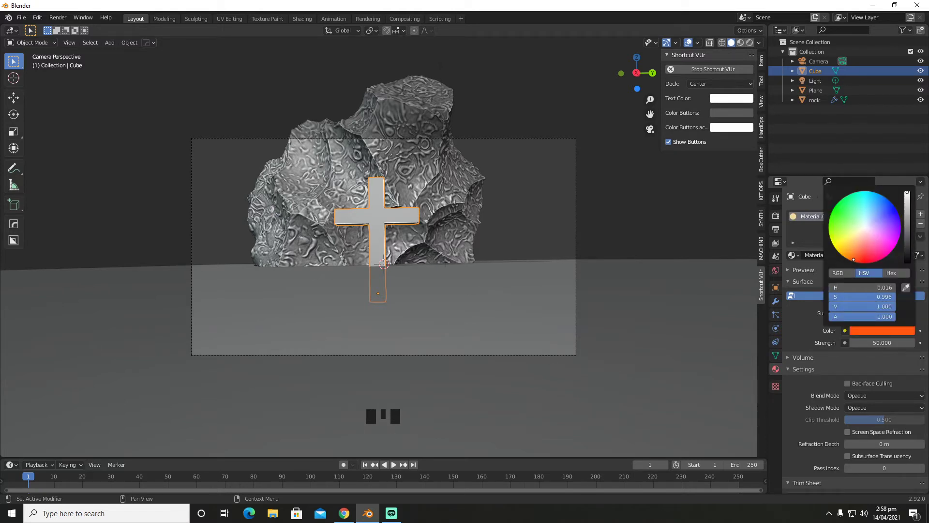
# - Set the world background colour to pure black
pyautogui.click(776, 272)
pyautogui.click(867, 278)
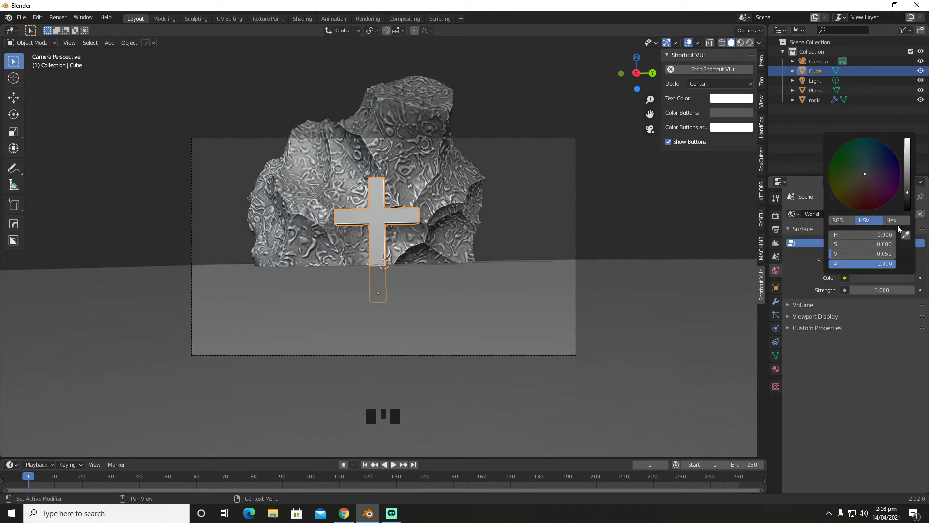
pyautogui.moveTo(908, 193); pyautogui.dragTo(908, 213)
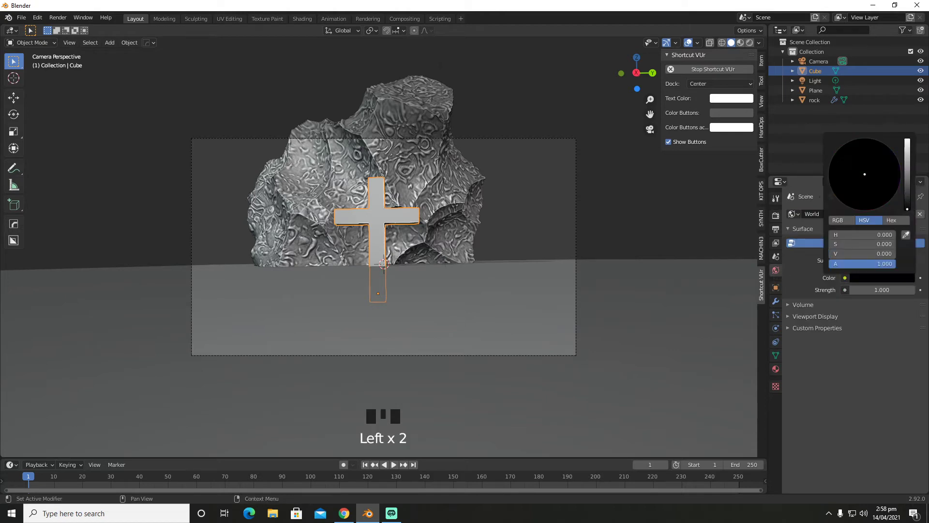
# - Import the FBX model Kneeling.fbx from the Downloads folder
pyautogui.click(20, 20)
pyautogui.moveTo(38, 148)
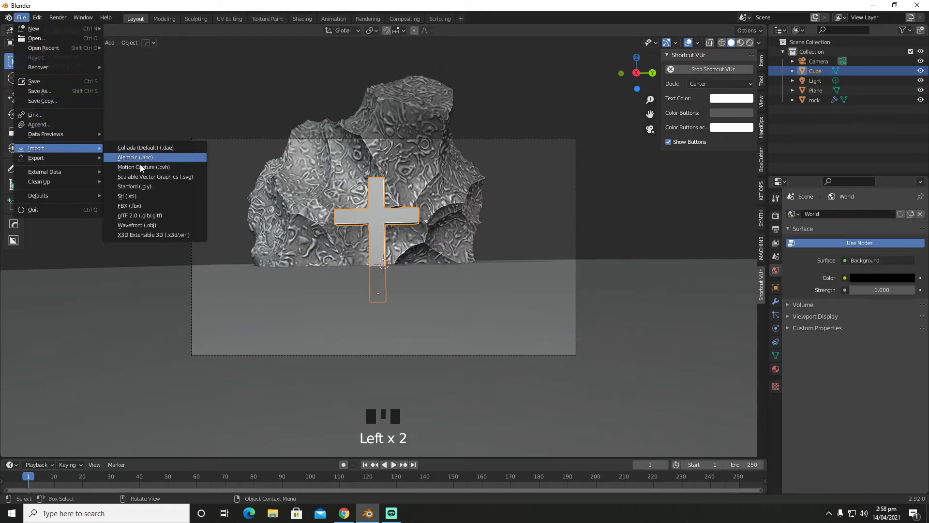
pyautogui.click(141, 201)
pyautogui.click(244, 266)
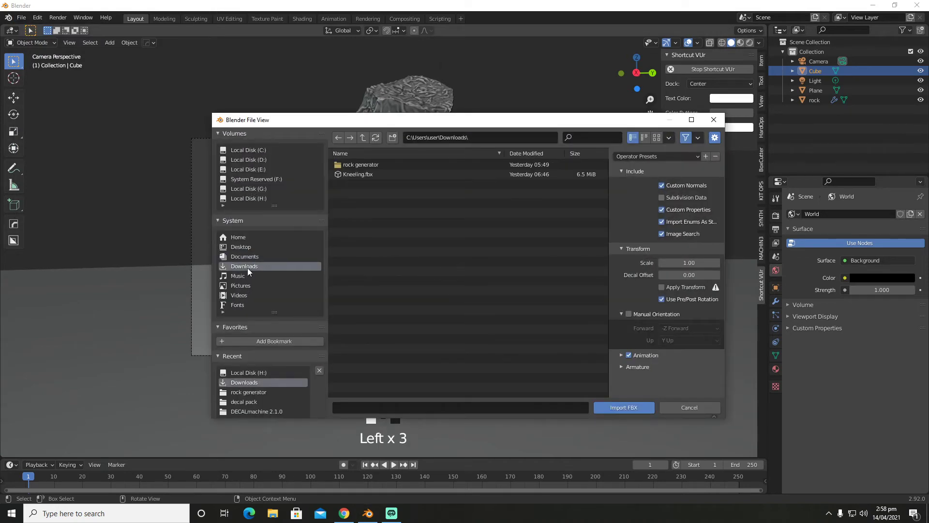
pyautogui.click(358, 174)
pyautogui.click(609, 407)
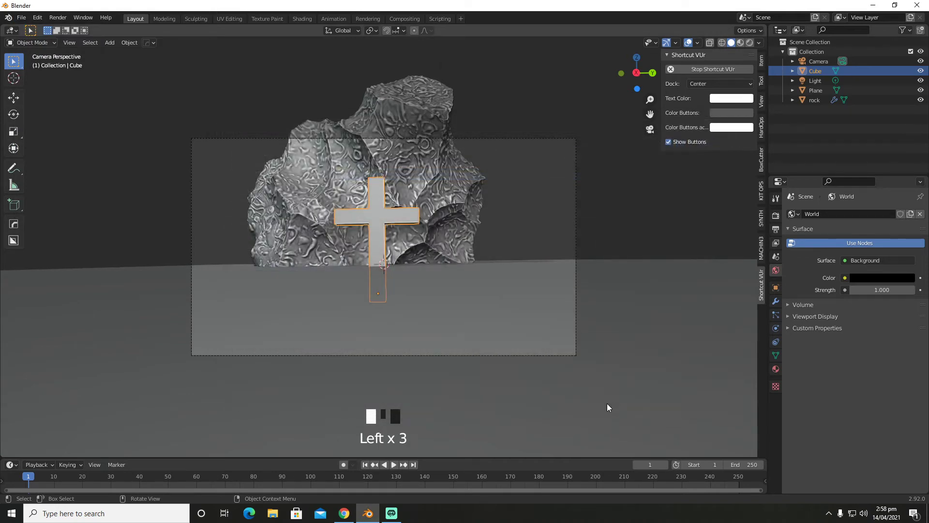
# - Move the imported kneeling figure about 3.84 m along X, out of the rock, and view it through the camera
pyautogui.moveTo(484, 302); pyautogui.dragTo(519, 303, button='middle')
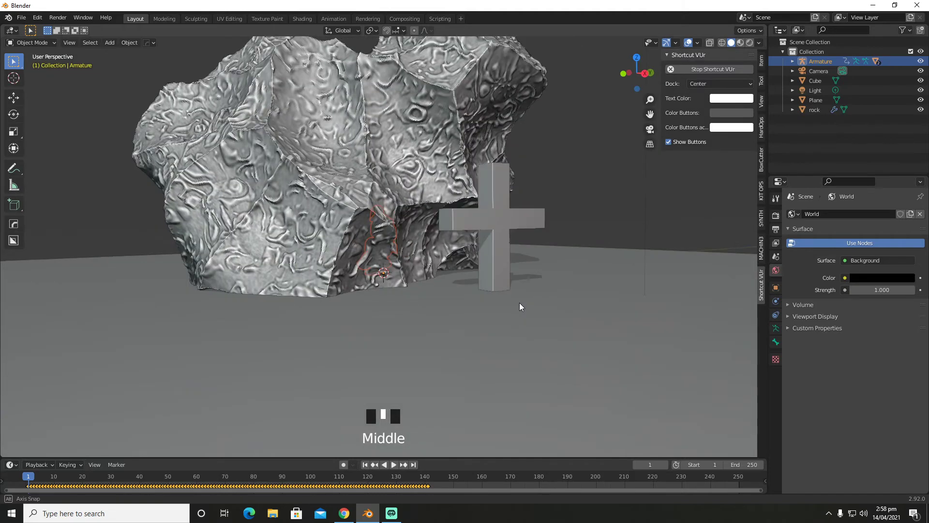
pyautogui.press('g')
pyautogui.click(701, 332)
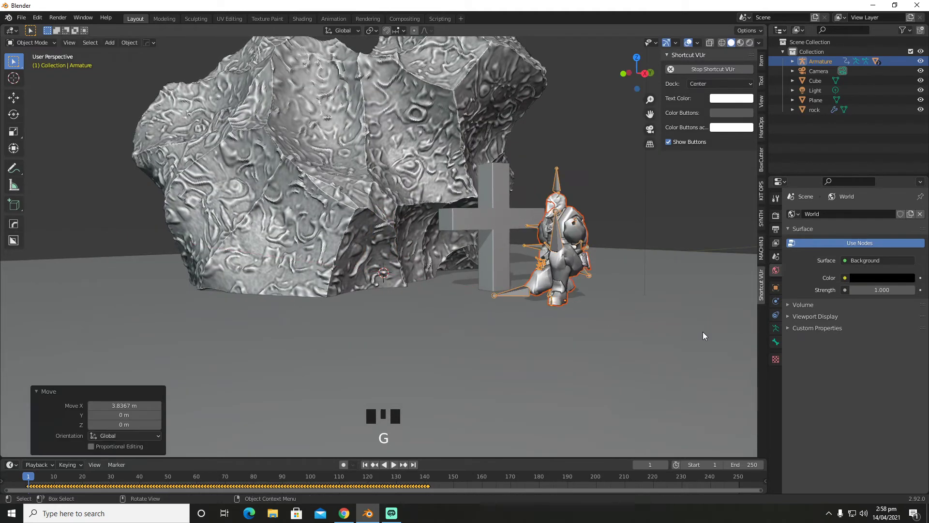
pyautogui.press('KP_0')
# - Rotate the kneeling figure to about -84.5° around Z and scale it down by a factor of about 0.277
pyautogui.click(776, 287)
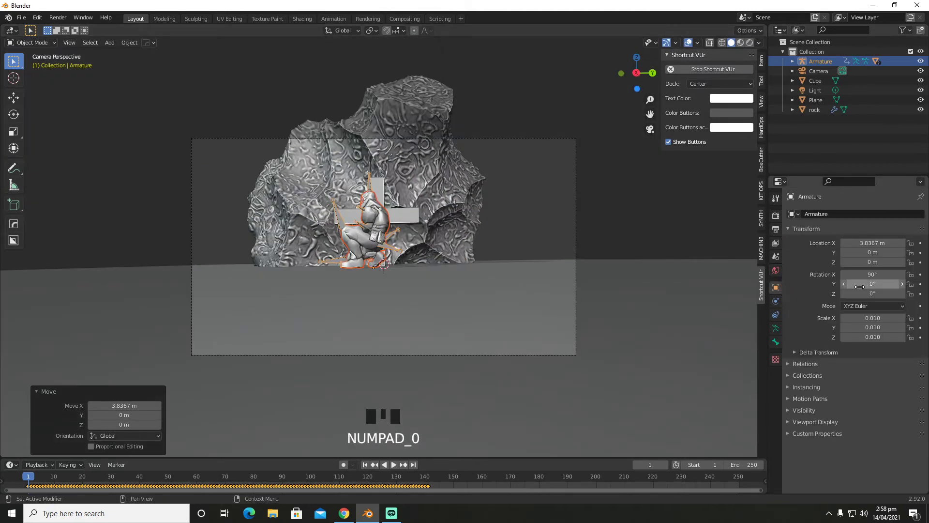
pyautogui.moveTo(873, 294); pyautogui.dragTo(833, 293)
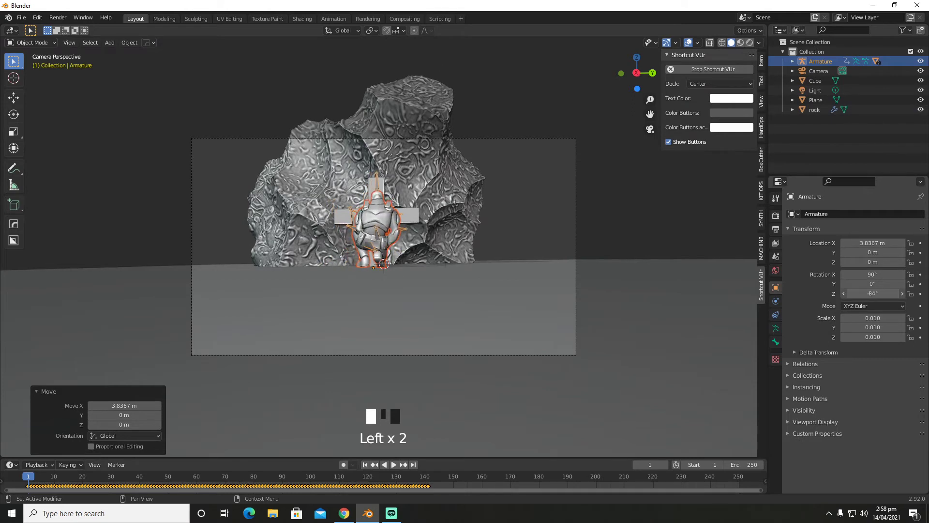
pyautogui.press('s')
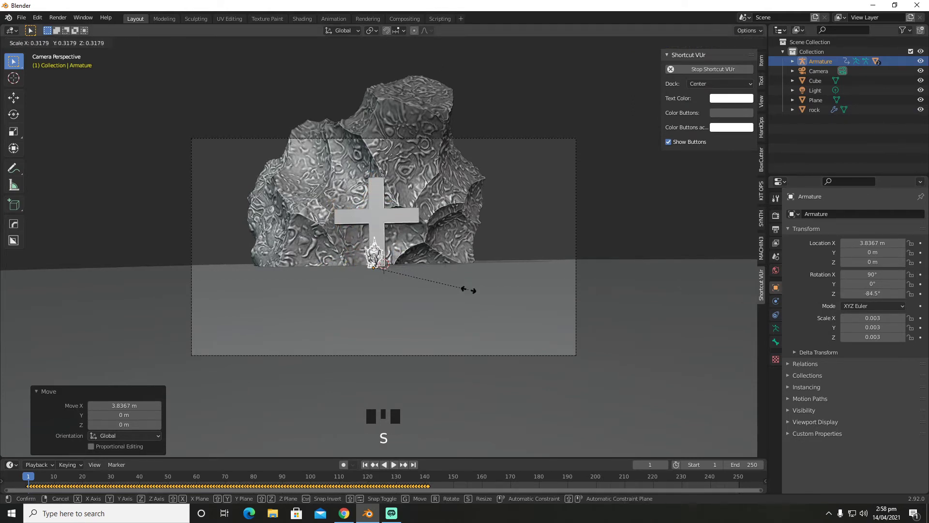
pyautogui.click(456, 289)
# - Move the kneeling figure about 0.94 m along X and re-aim the camera so the cross and figure are centred
pyautogui.press('g')
pyautogui.press('x')
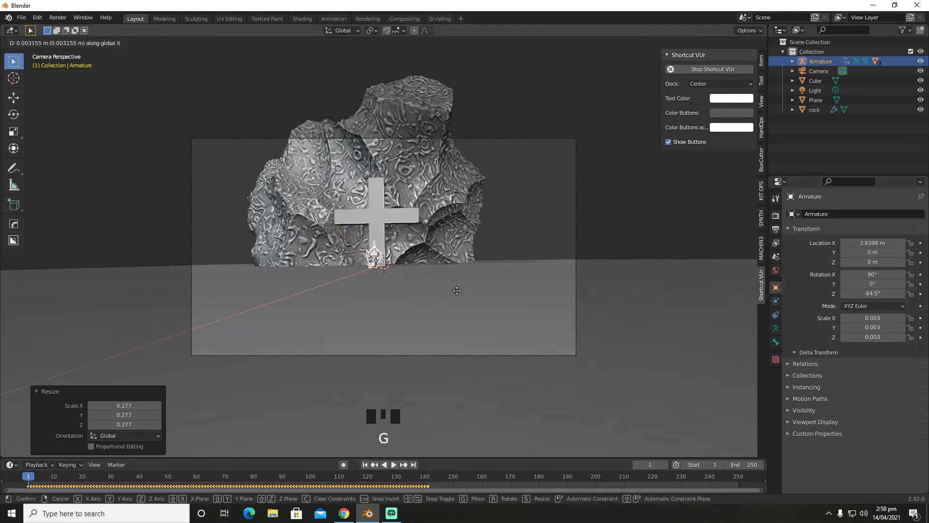
pyautogui.click(426, 322)
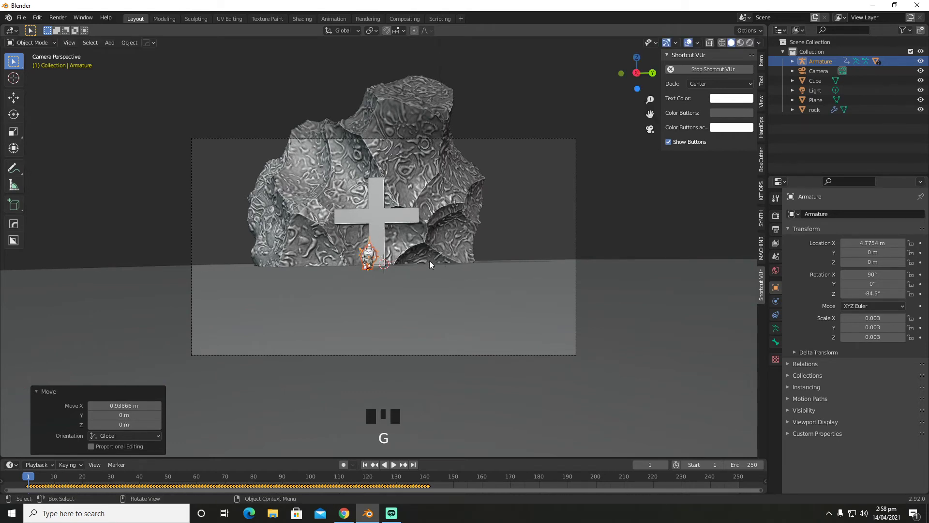
pyautogui.hotkey('shift', '`')
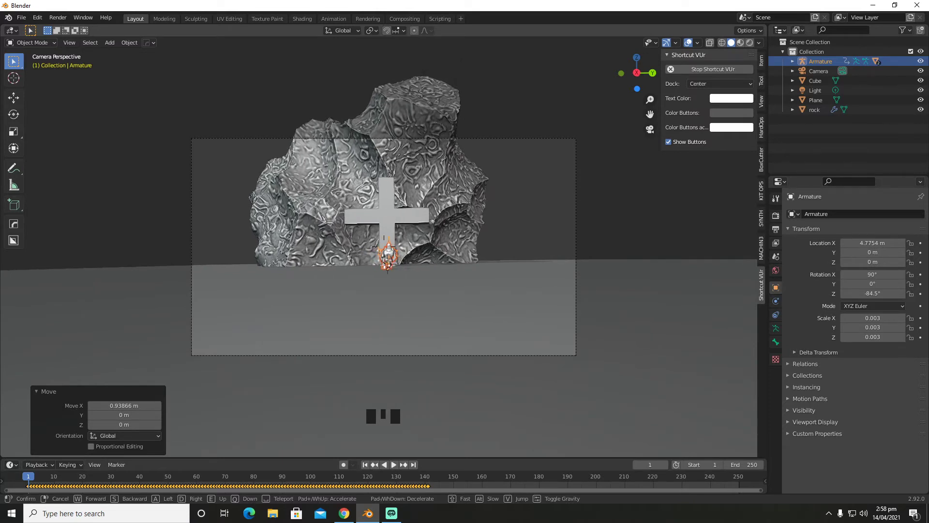
pyautogui.click(385, 250)
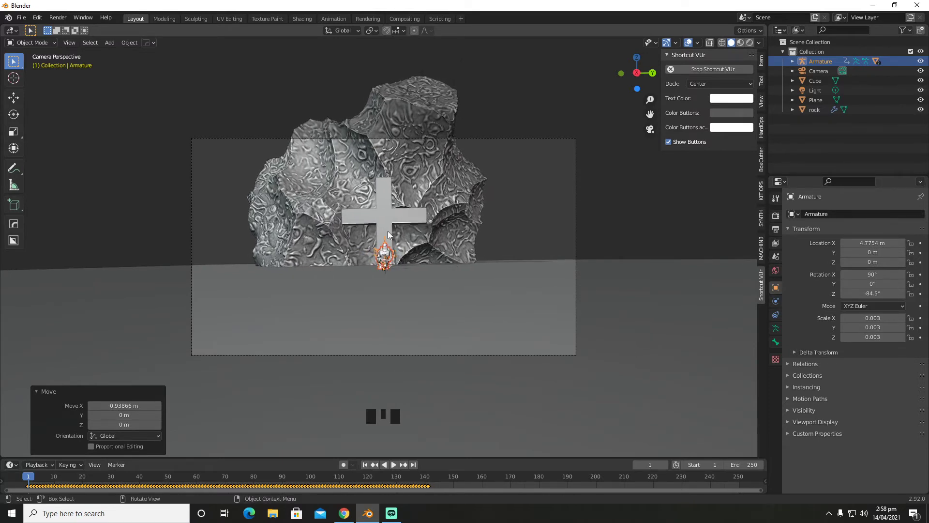
# - Raise the cross about 0.4 m along Z above the kneeling figure
pyautogui.click(386, 240)
pyautogui.press('g')
pyautogui.press('z')
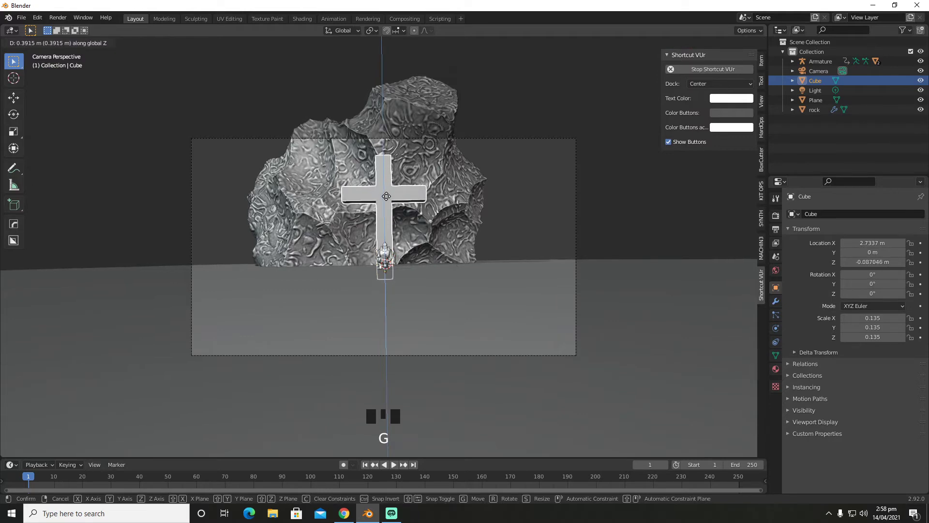
pyautogui.click(387, 197)
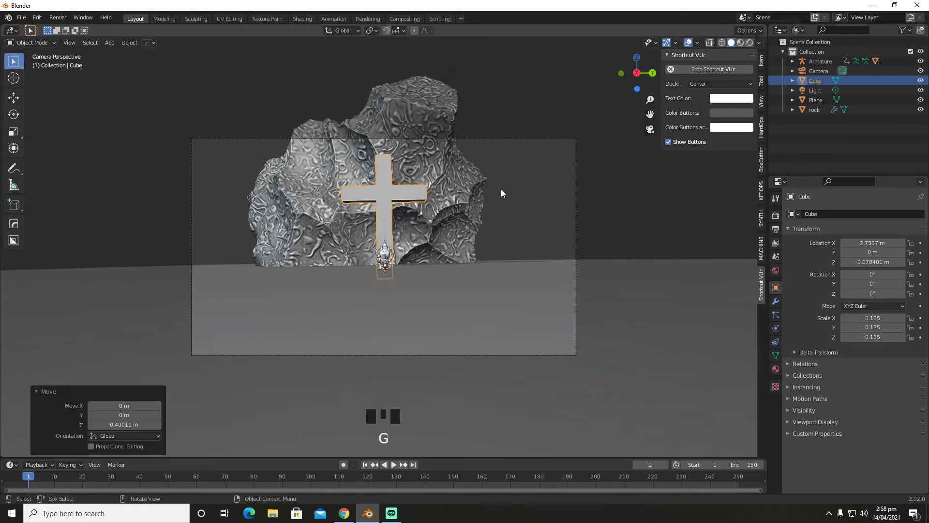
# - Switch the viewport to rendered shading and delete the existing scene light
pyautogui.click(752, 42)
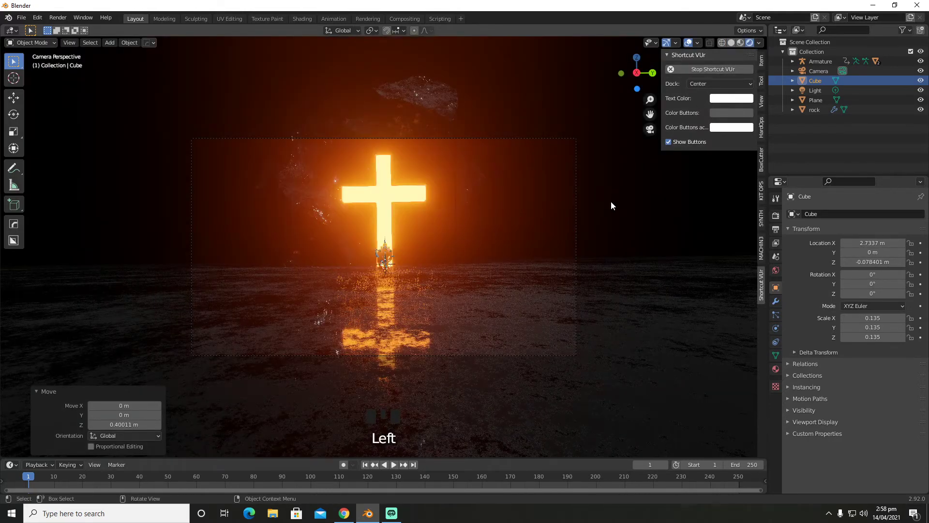
pyautogui.click(820, 90)
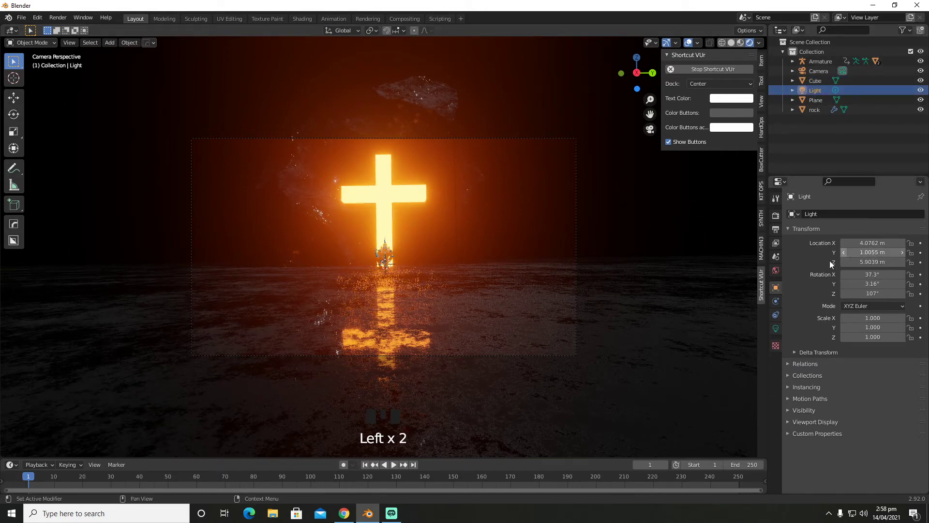
pyautogui.rightClick(809, 91)
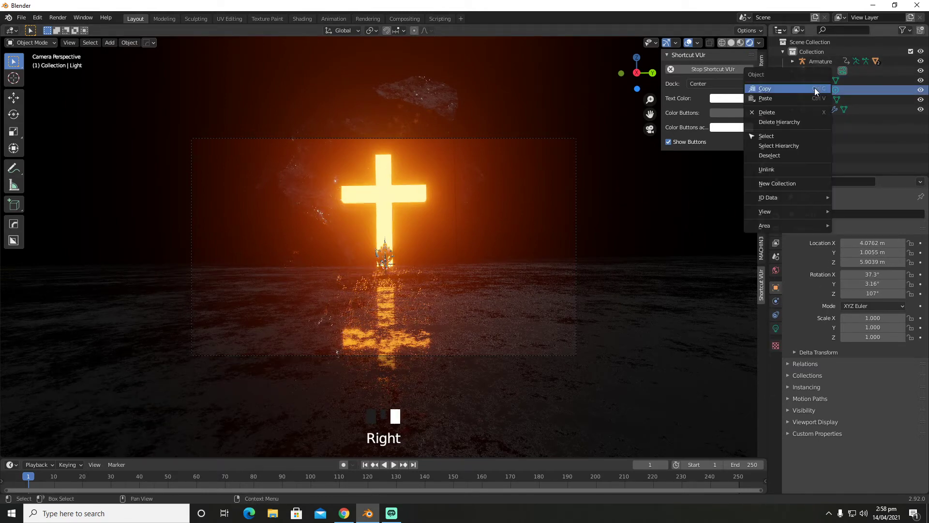
pyautogui.click(798, 114)
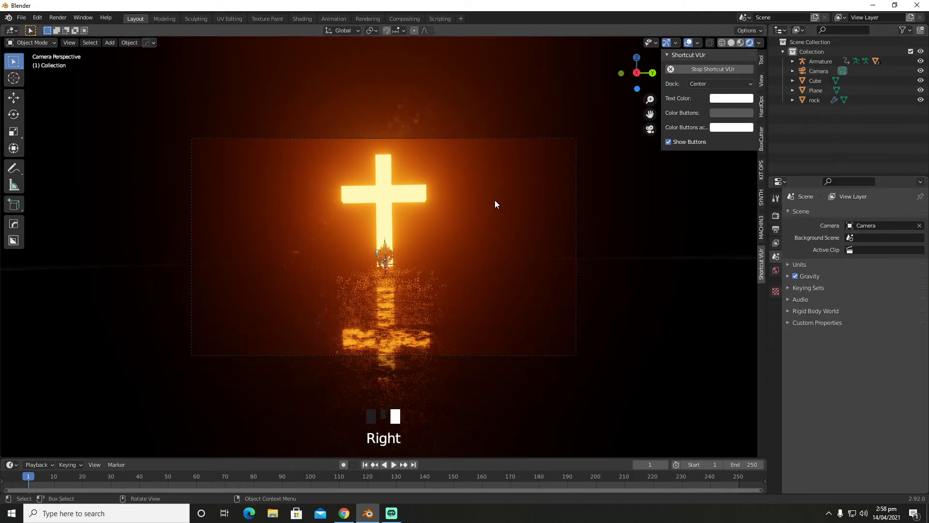
# - Add an area light to the scene
pyautogui.hotkey('shift', 'a')
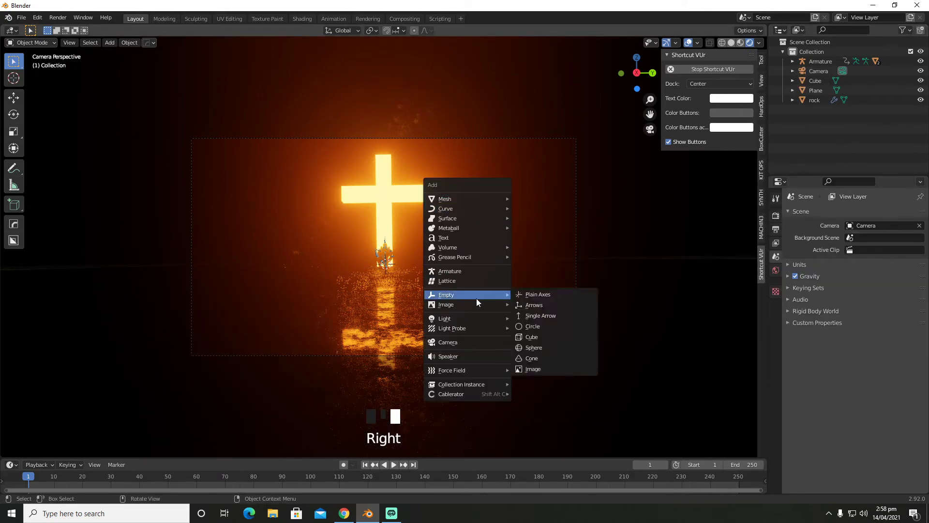
pyautogui.moveTo(466, 320)
pyautogui.click(536, 350)
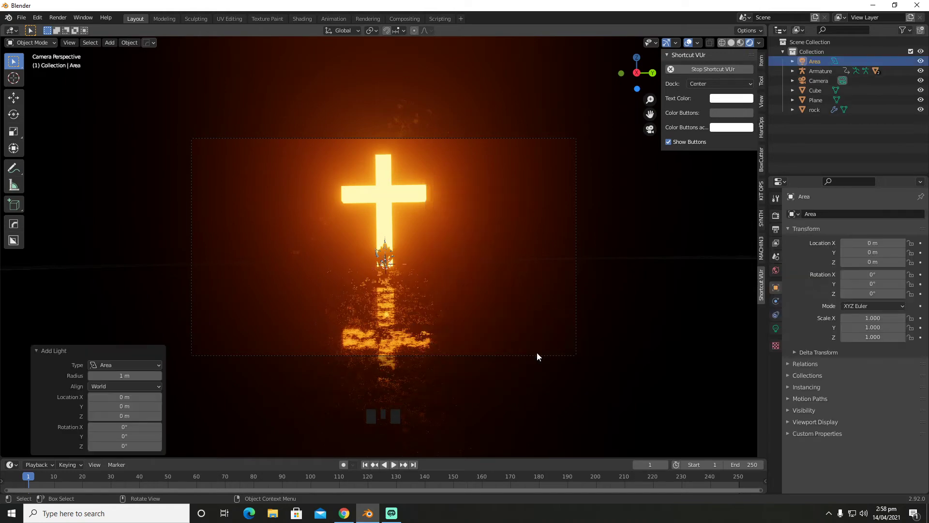
# - Raise the area light along Z to a height of about 5.58 m, above the rock
pyautogui.moveTo(493, 293); pyautogui.dragTo(553, 303, button='middle')
pyautogui.press('g')
pyautogui.press('z')
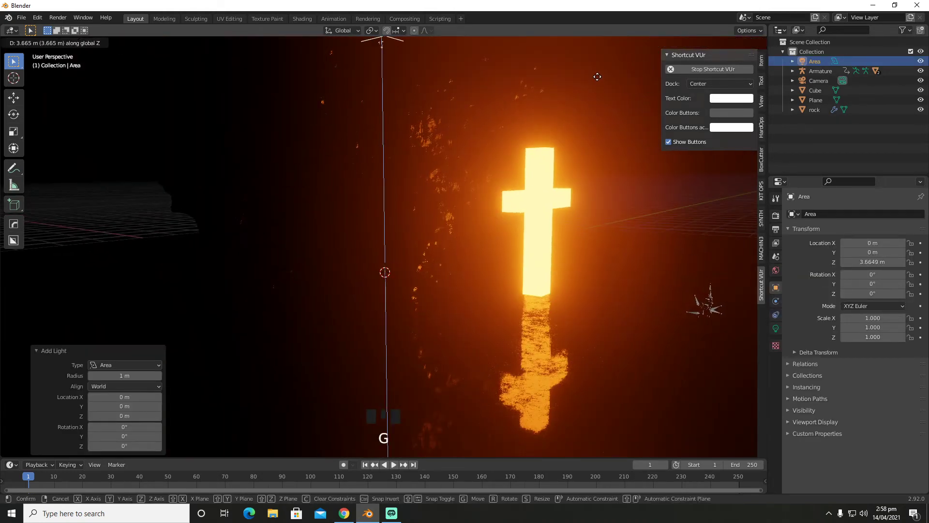
pyautogui.click(598, 74)
pyautogui.scroll(-4, 590, 92)
pyautogui.press('g')
pyautogui.press('z')
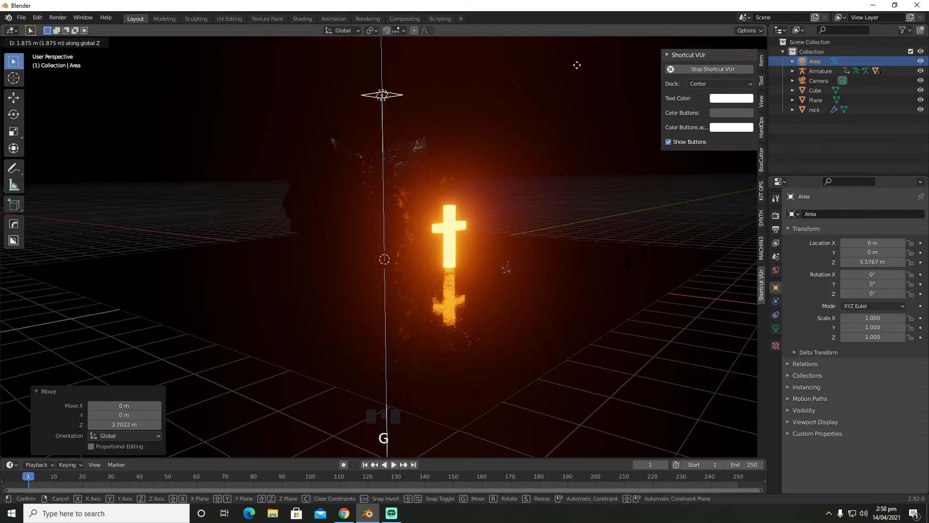
pyautogui.click(601, 85)
# - Set the area light's power to 500 W
pyautogui.click(776, 328)
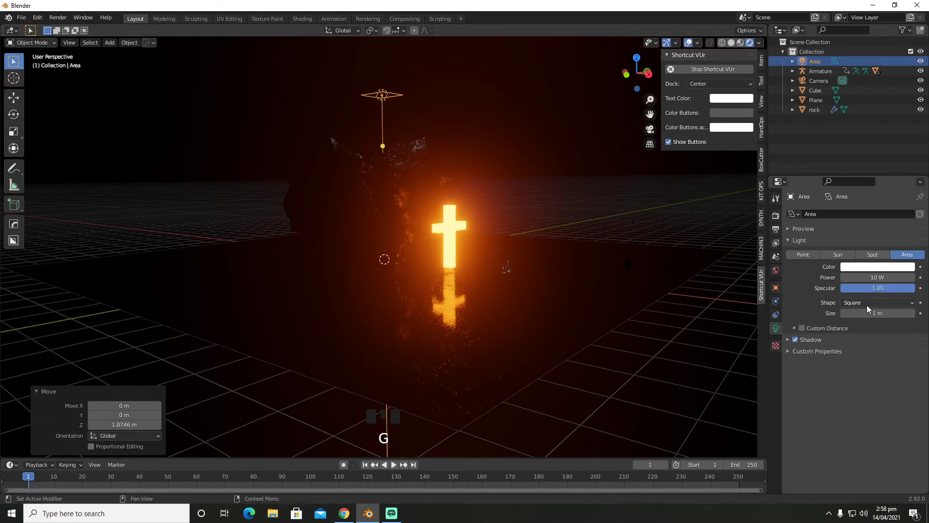
pyautogui.click(872, 276)
pyautogui.write('500')
pyautogui.press('Return')
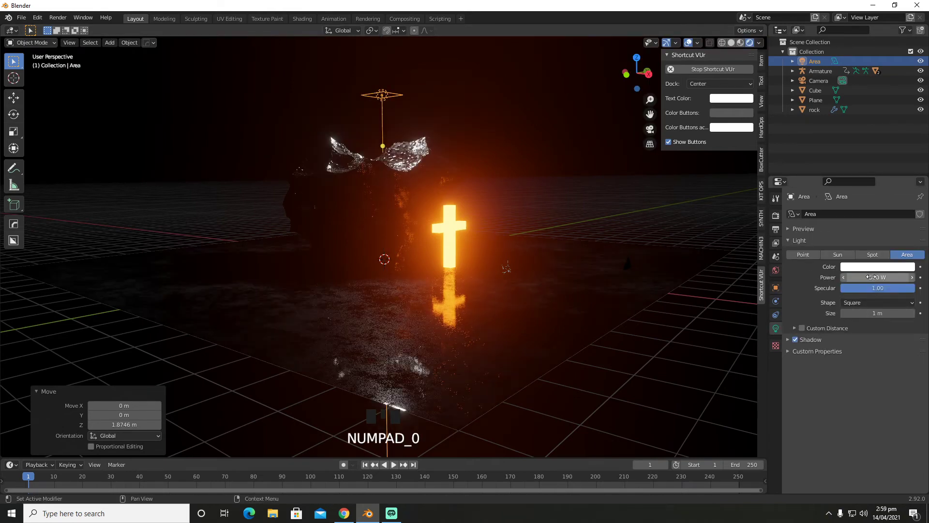
# - Tint the area light red-orange and set its power to 2000 W, checking it through the camera
pyautogui.click(859, 268)
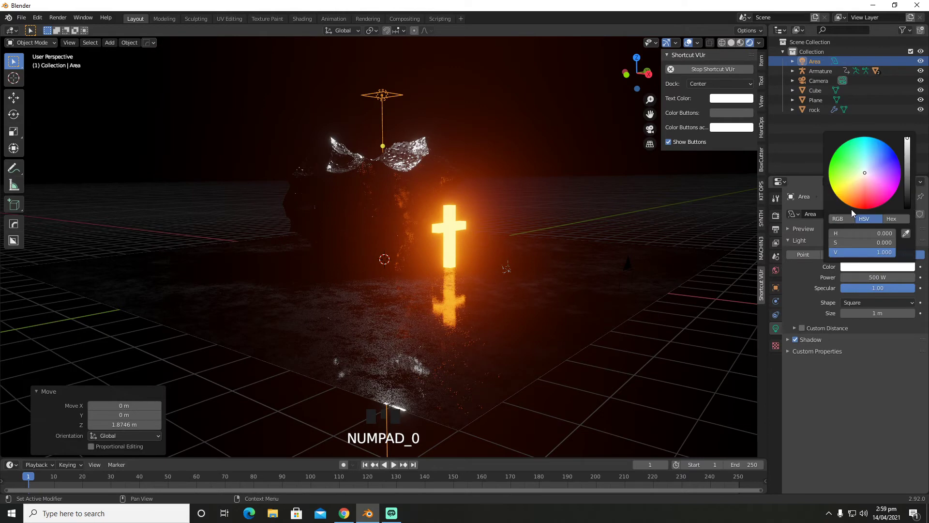
pyautogui.click(856, 205)
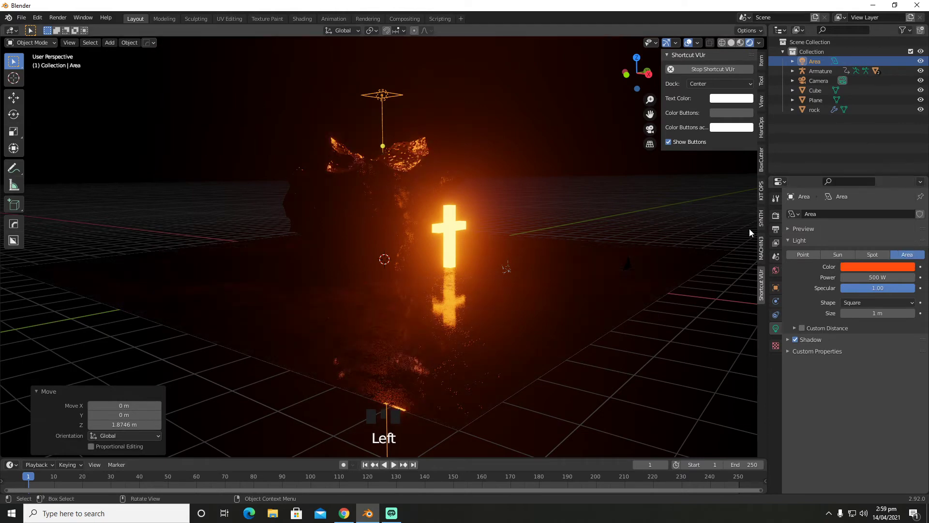
pyautogui.press('KP_0')
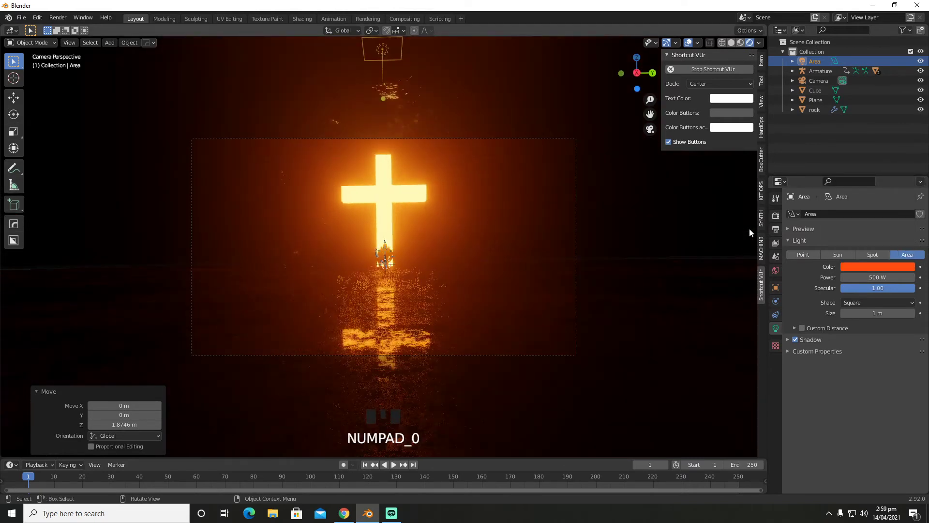
pyautogui.click(884, 277)
pyautogui.write('2000')
pyautogui.press('Return')
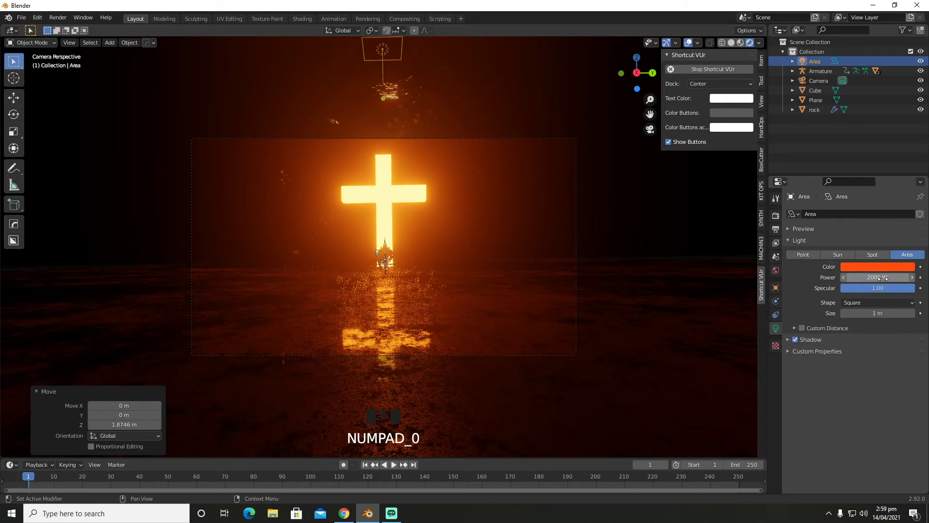
# - Try the area light in white and settle on an orange with hue 0.019 and saturation 0.995
pyautogui.click(882, 266)
pyautogui.click(865, 172)
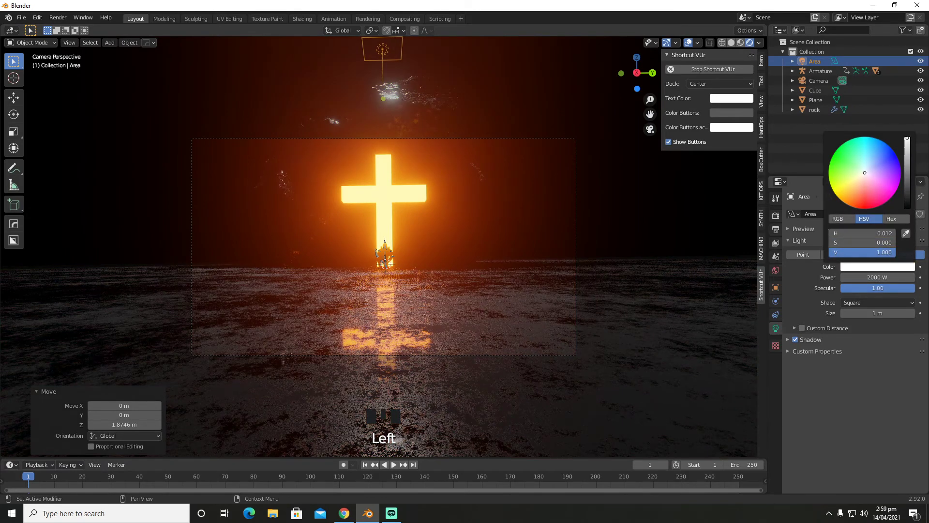
pyautogui.moveTo(865, 173); pyautogui.dragTo(854, 205)
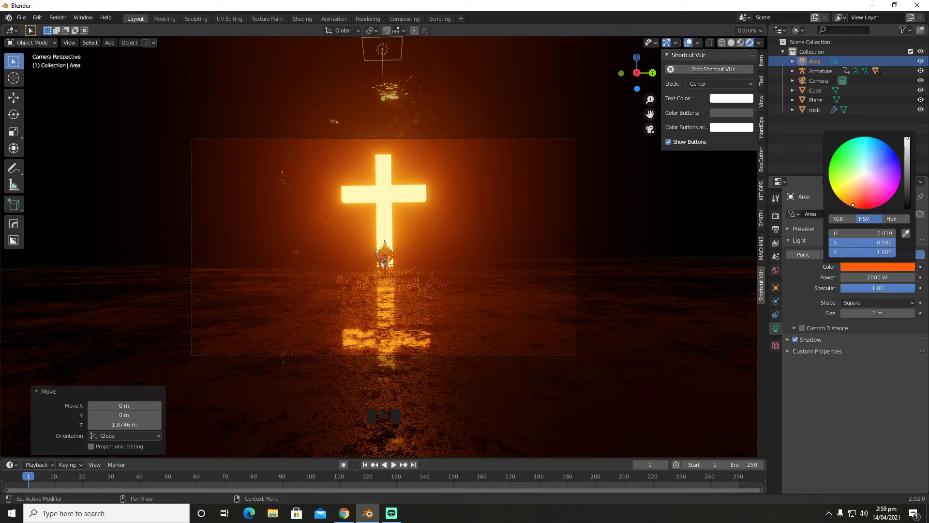
# - Widen the camera's focal length to 26 mm
pyautogui.click(822, 80)
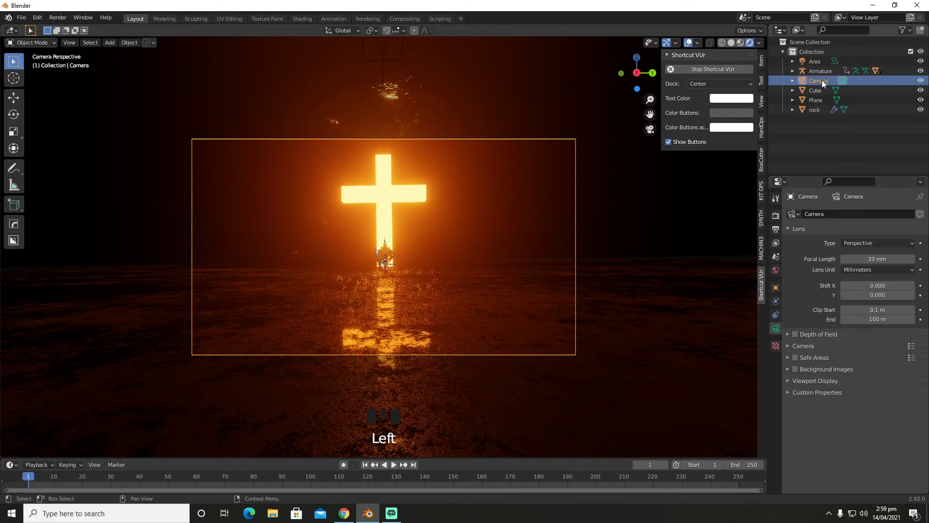
pyautogui.moveTo(881, 259); pyautogui.dragTo(865, 258)
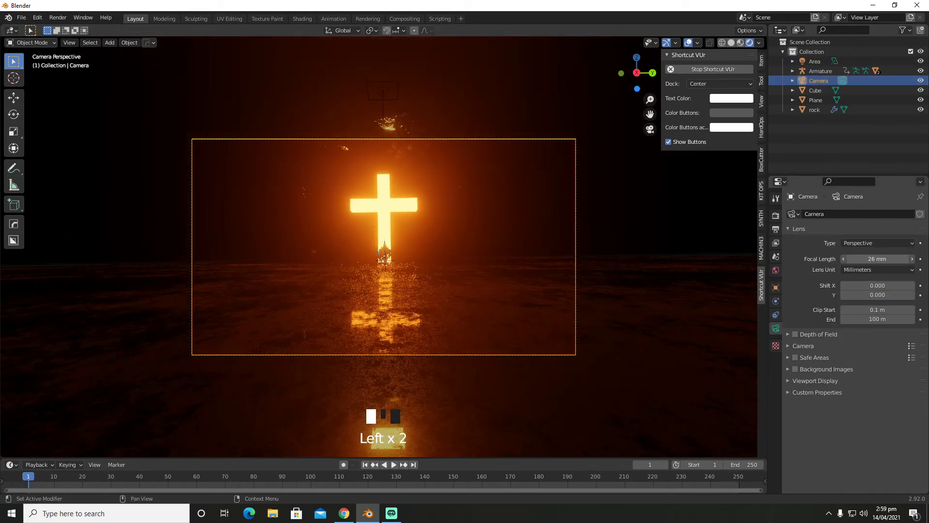
# - Scale the kneeling figure's armature up uniformly by a factor of about 1.546
pyautogui.click(815, 71)
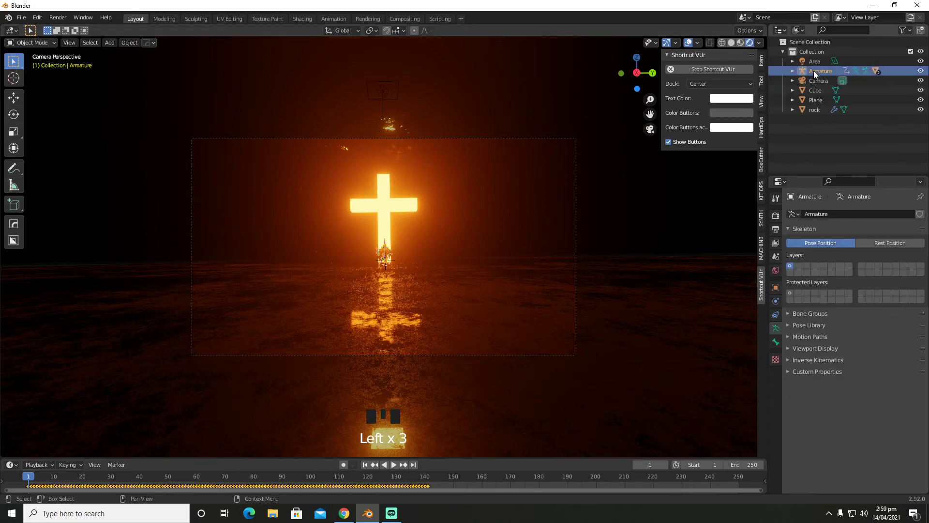
pyautogui.press('s')
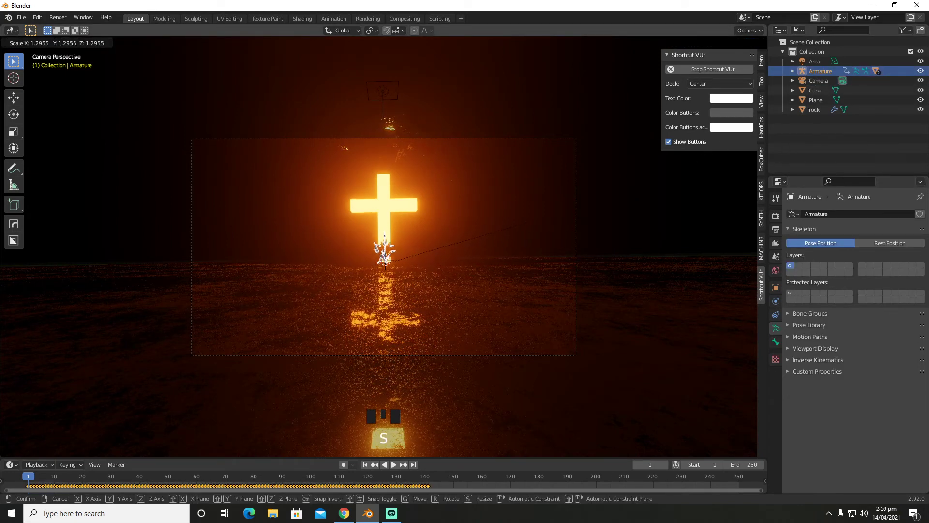
pyautogui.click(527, 220)
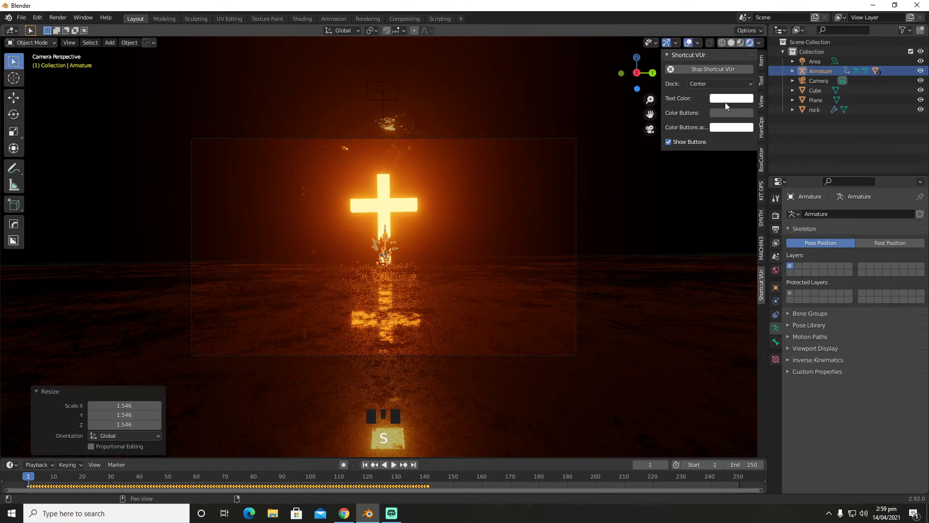
# - Reframe the camera with walk navigation so the cross and figure are centred, and hide the viewport overlays to preview the shot
pyautogui.click(688, 42)
pyautogui.hotkey('shift', '`')
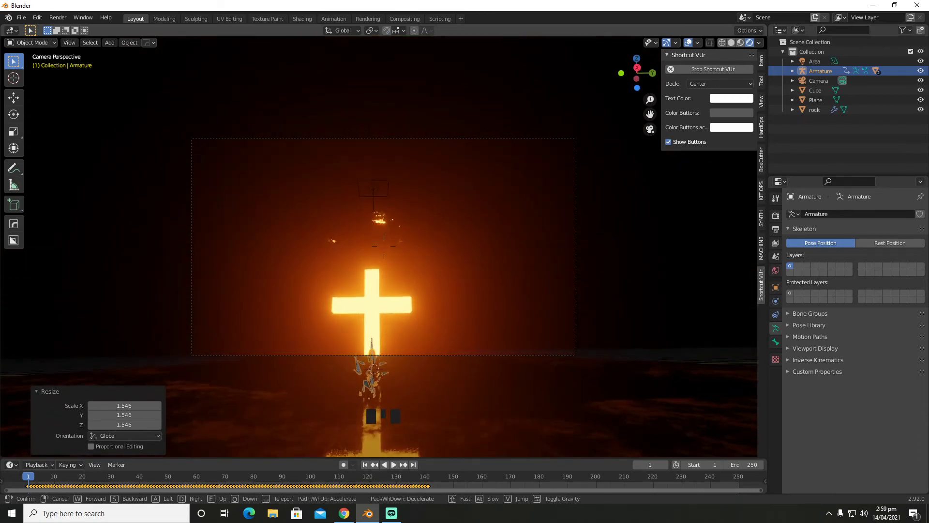
pyautogui.press('s')
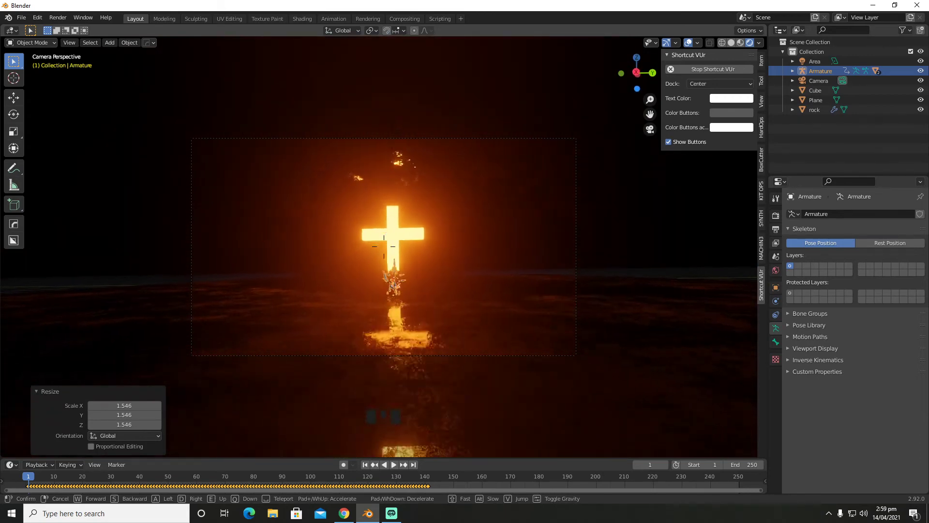
pyautogui.press('w')
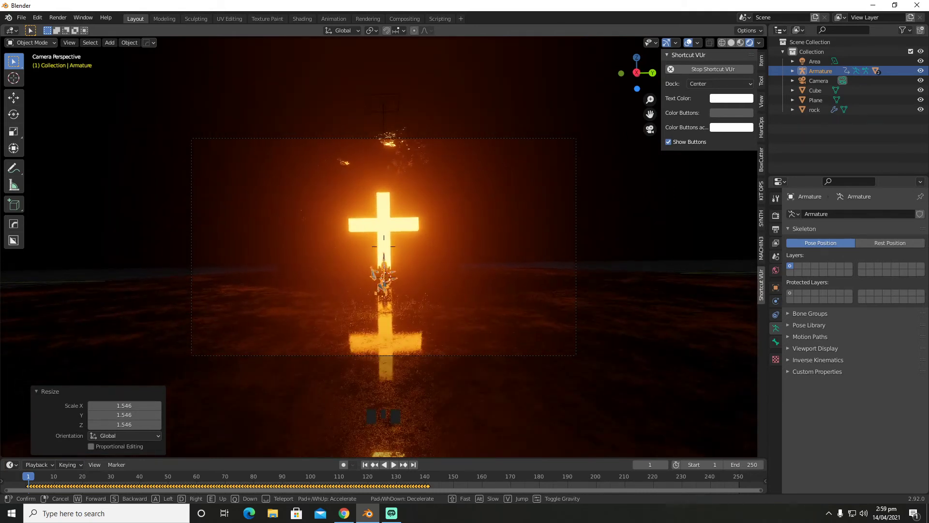
pyautogui.click(384, 246)
pyautogui.click(686, 44)
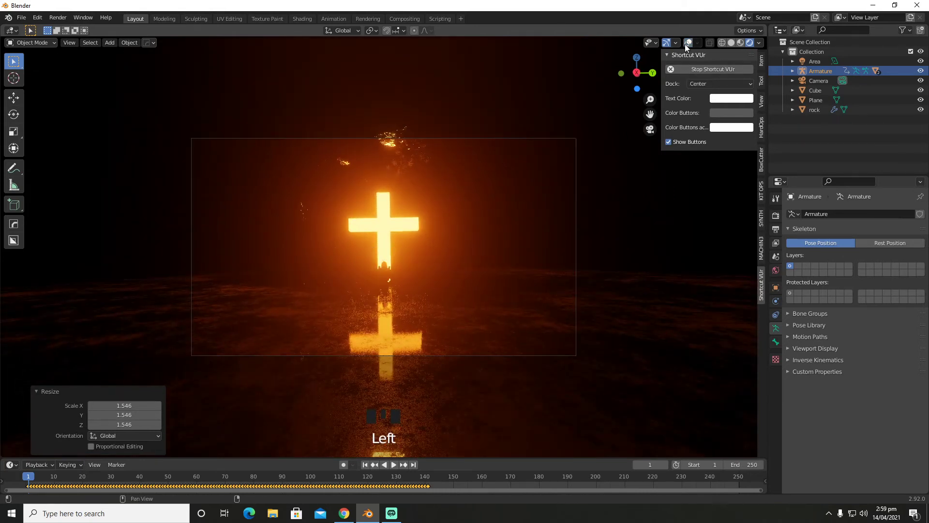
pyautogui.click(686, 44)
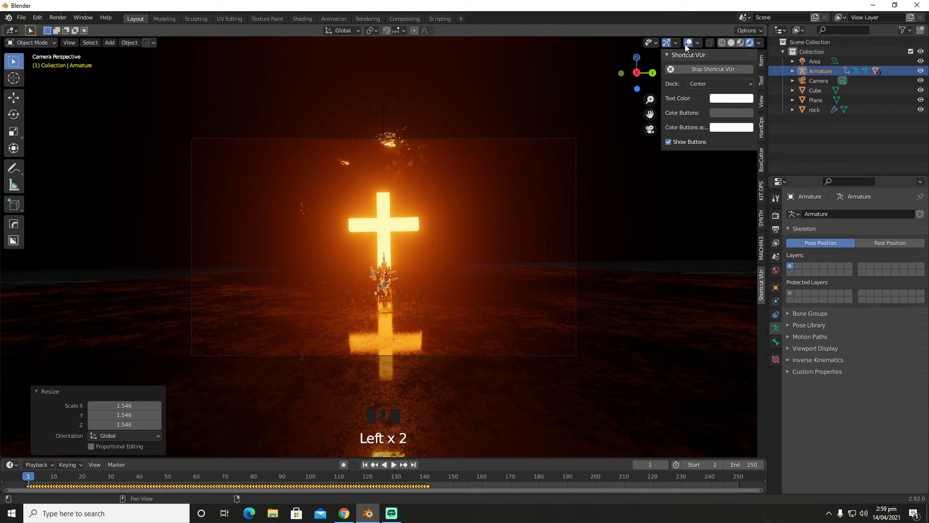
pyautogui.click(686, 45)
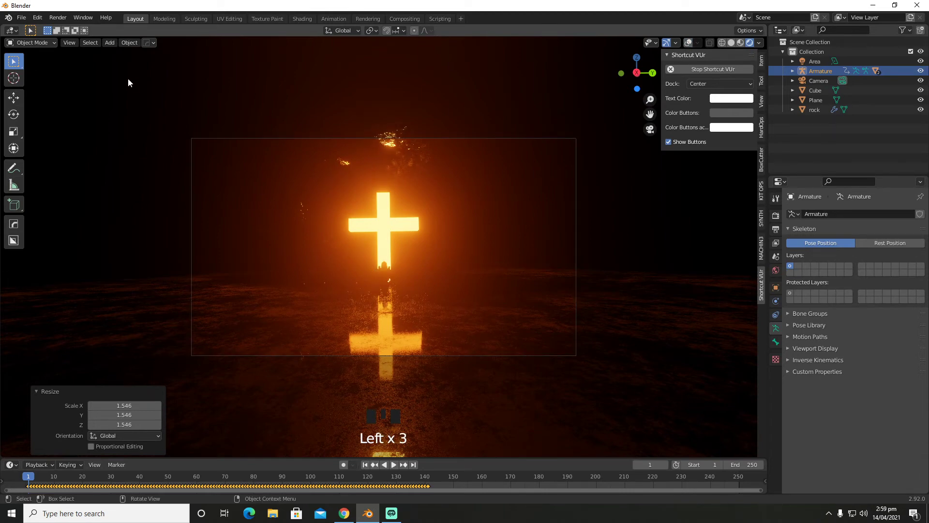
# - Add a plain-axes empty, show the overlays again, and move the empty about 4.69 m along X to the kneeling figure
pyautogui.hotkey('shift', 'a')
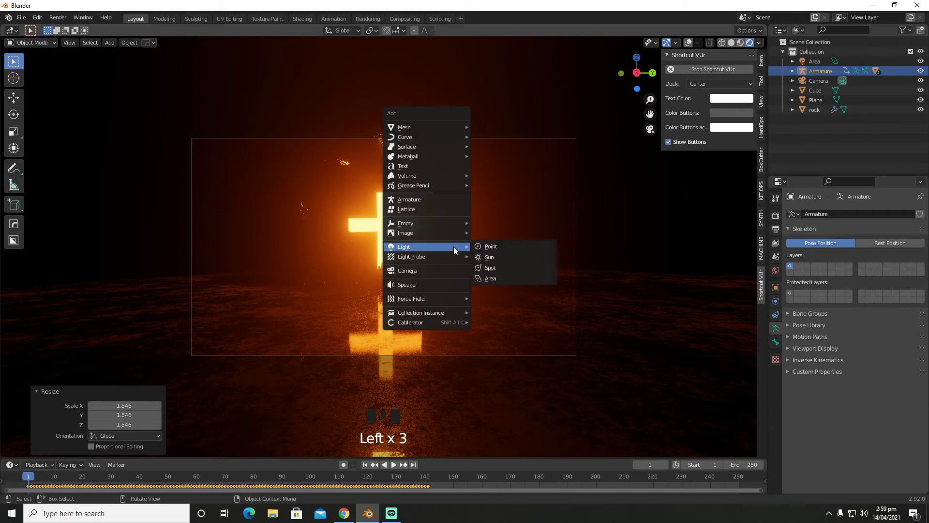
pyautogui.moveTo(438, 222)
pyautogui.click(510, 222)
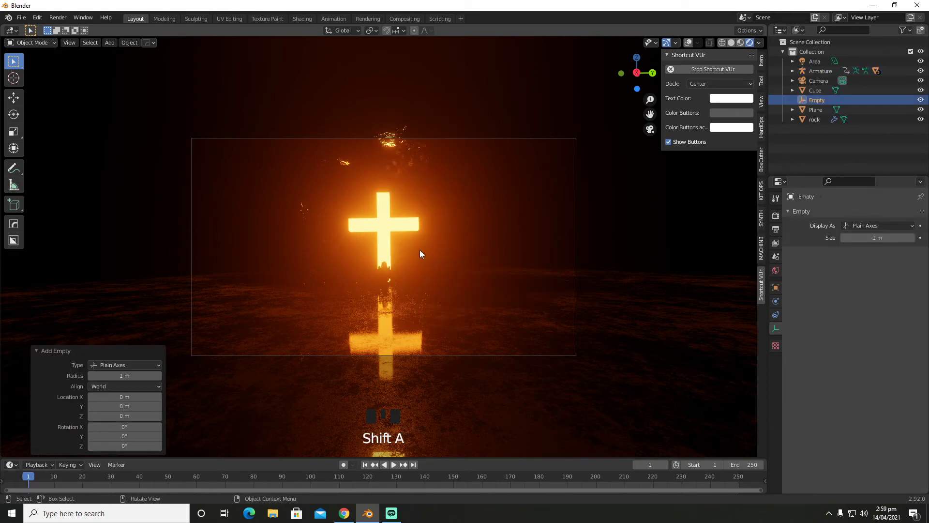
pyautogui.moveTo(420, 250); pyautogui.dragTo(618, 133, button='middle')
pyautogui.click(687, 44)
pyautogui.scroll(-4, 586, 233)
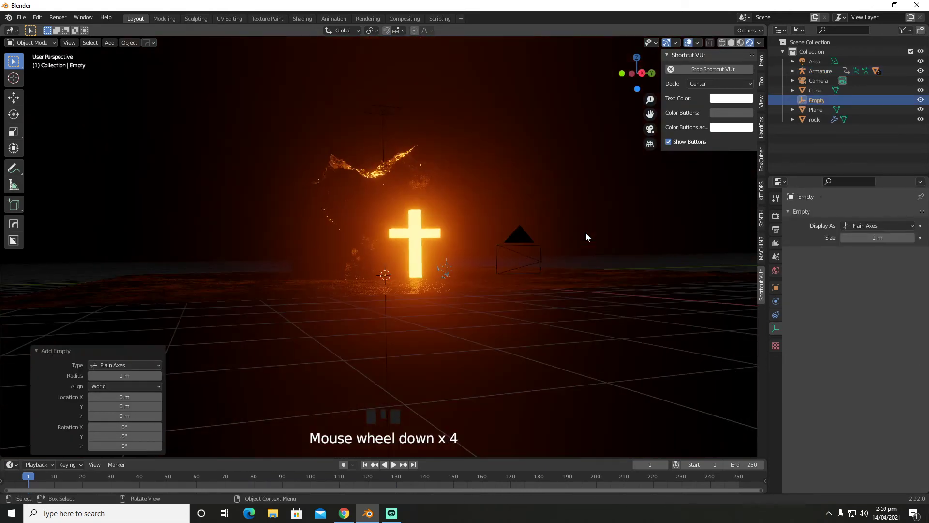
pyautogui.moveTo(586, 233); pyautogui.dragTo(576, 243, button='middle')
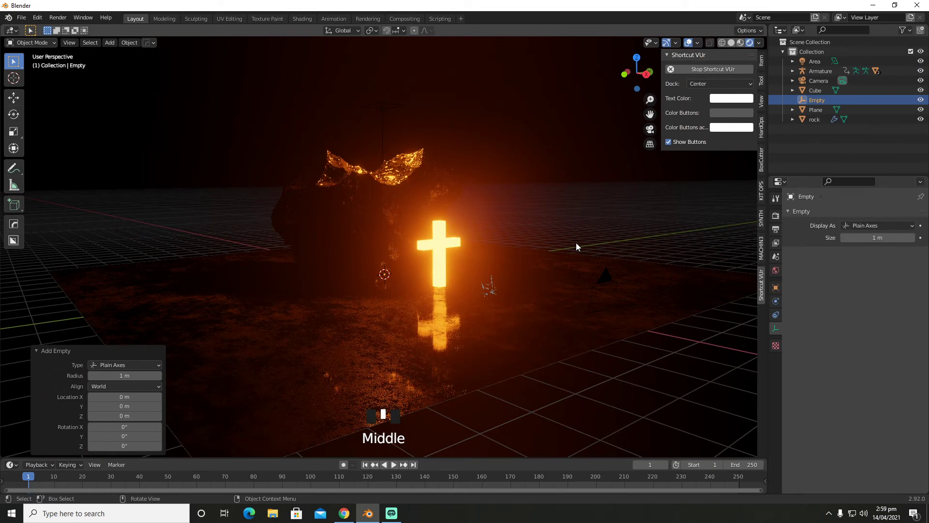
pyautogui.press('g')
pyautogui.press('x')
pyautogui.click(678, 272)
# - Scale the empty by about 0.295, raise it about 0.28 m along Z onto the figure, and return to the camera view
pyautogui.press('s')
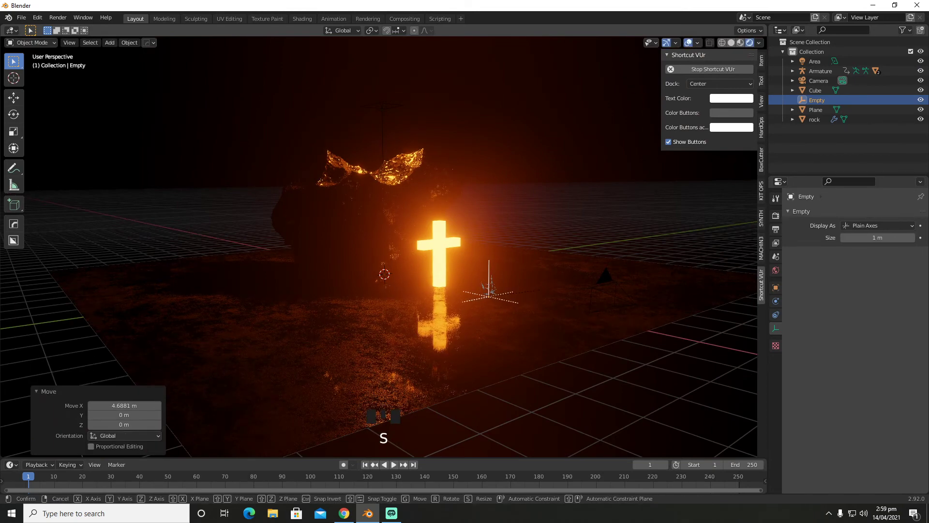
pyautogui.click(545, 289)
pyautogui.press('g')
pyautogui.press('z')
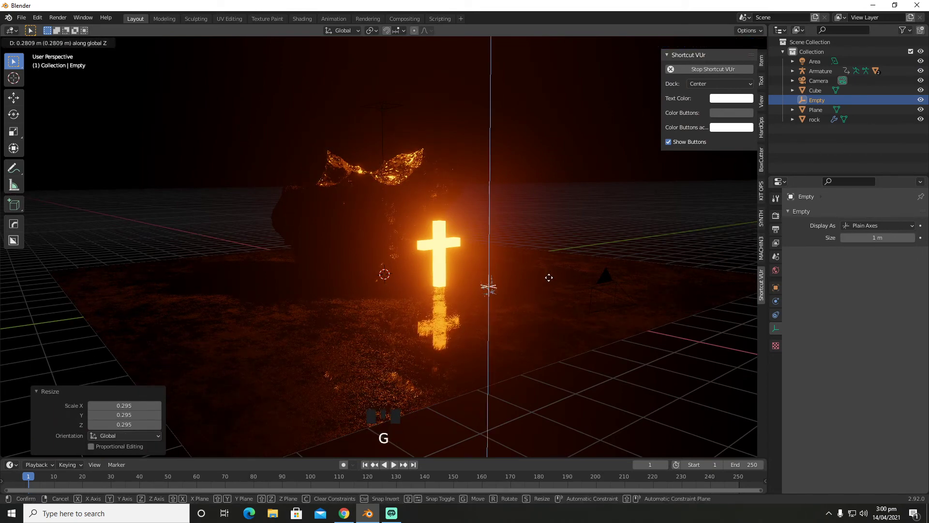
pyautogui.click(549, 277)
pyautogui.press('KP_0')
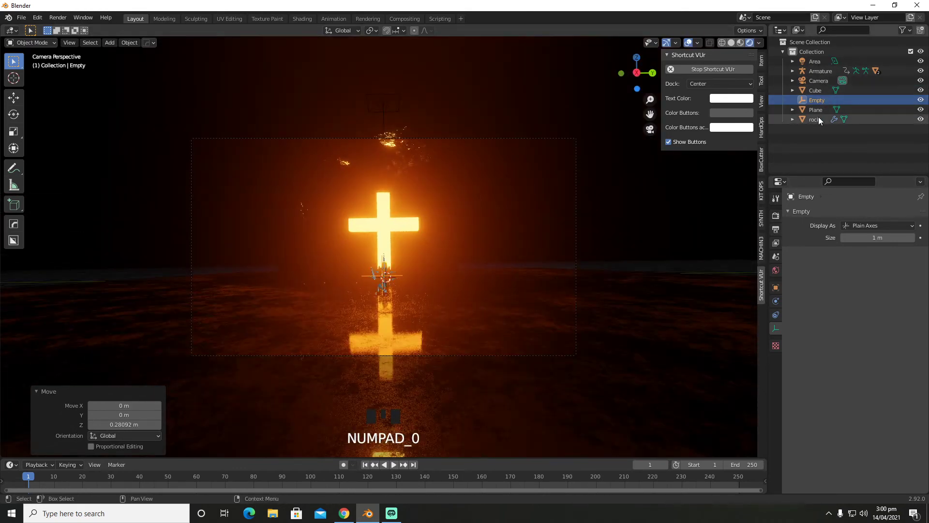
# - Enable the camera's depth of field, focus it on the Empty object and set the F-Stop to 0.5
pyautogui.click(817, 81)
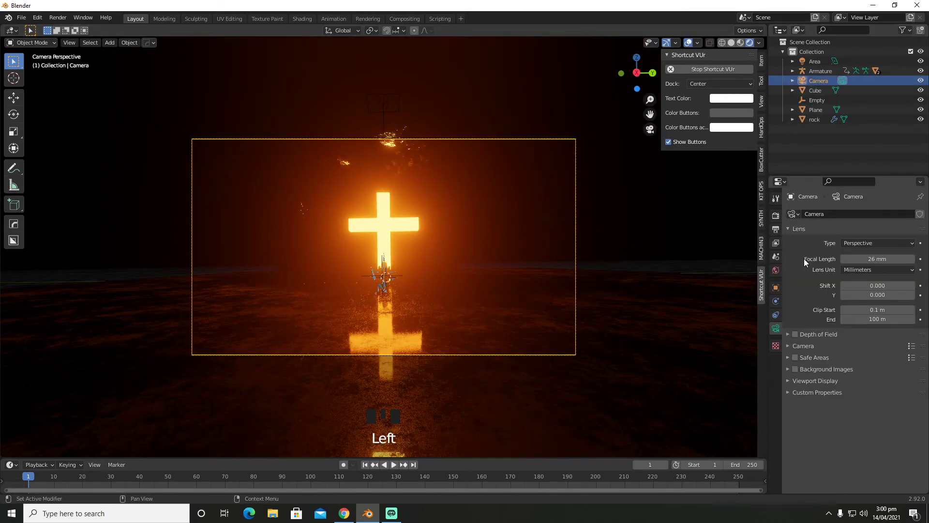
pyautogui.click(795, 334)
pyautogui.click(788, 334)
pyautogui.click(866, 349)
pyautogui.write('e')
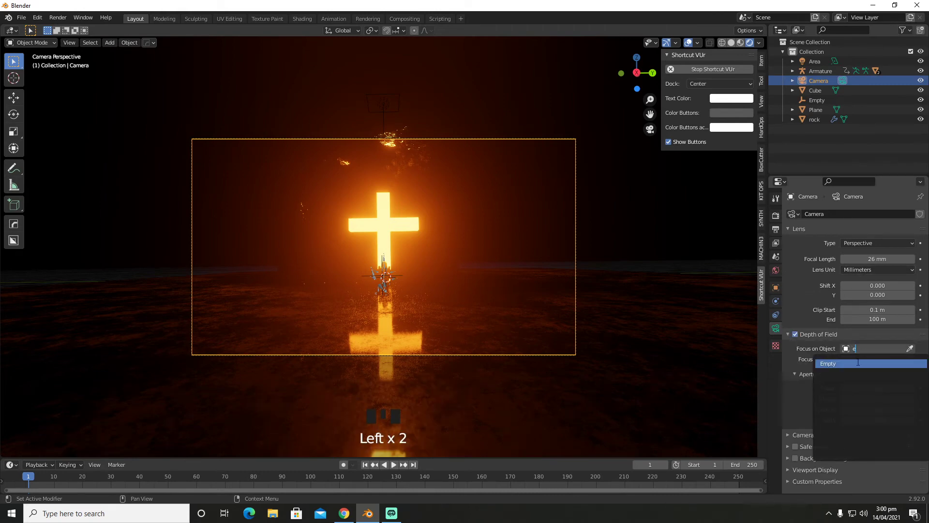
pyautogui.click(858, 363)
pyautogui.moveTo(877, 388); pyautogui.dragTo(865, 388)
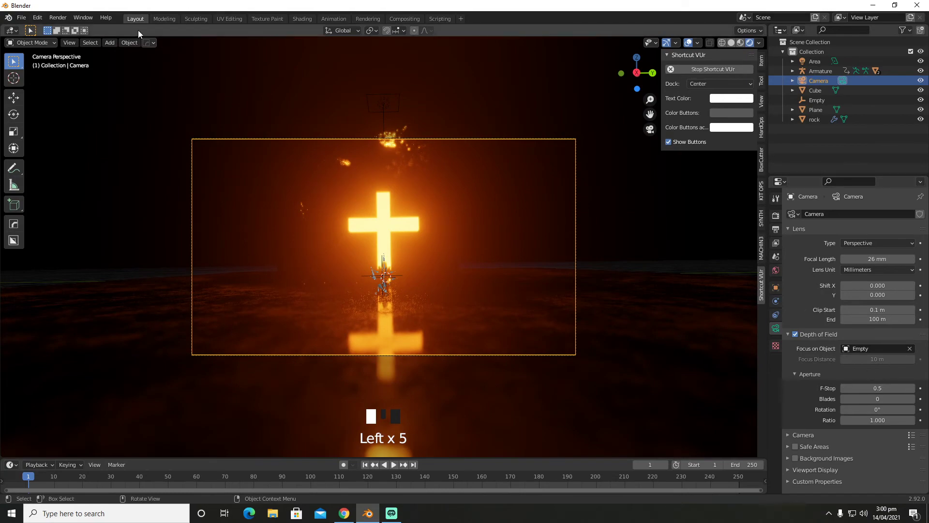
# - Render a test image of the scene and close the render window
pyautogui.click(58, 17)
pyautogui.click(68, 29)
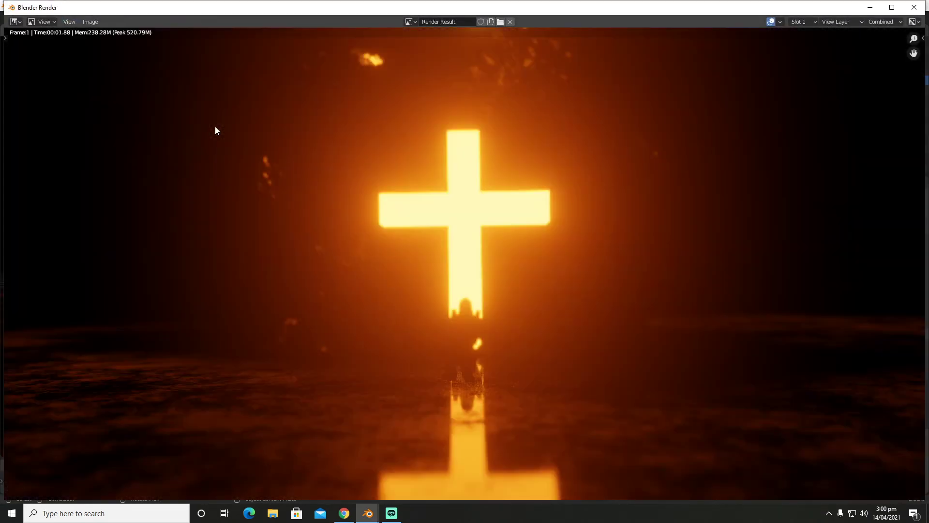
pyautogui.click(914, 7)
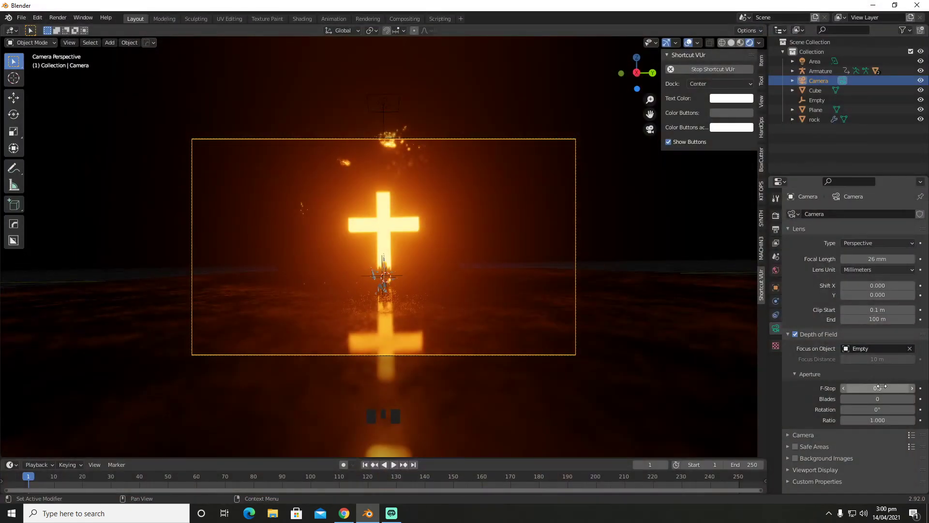
# - Try lowering the camera's F-Stop, render another test image and close the render window
pyautogui.click(844, 388)
pyautogui.click(843, 388)
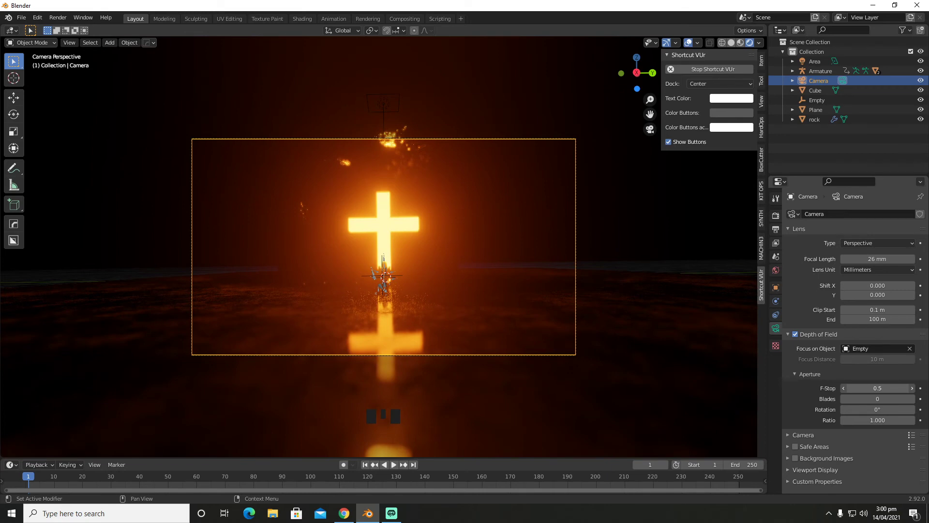
pyautogui.click(68, 19)
pyautogui.click(66, 25)
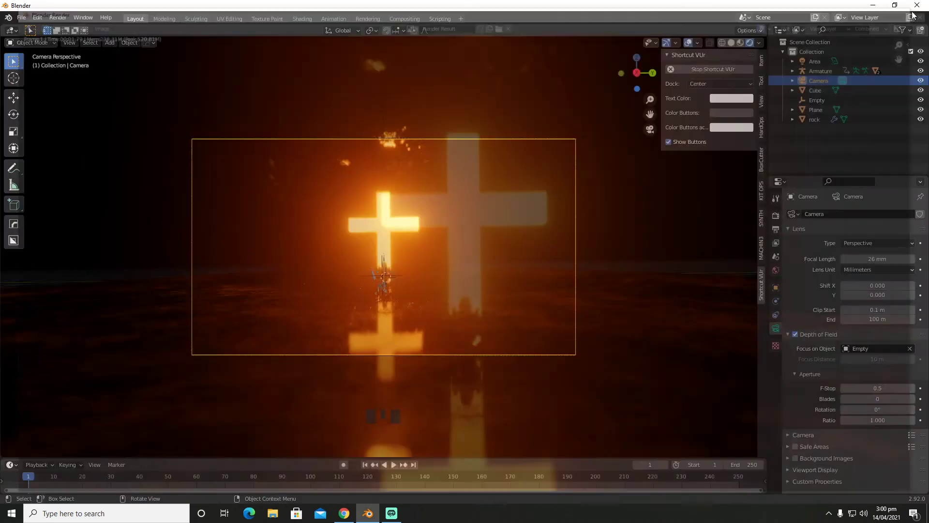
pyautogui.click(914, 7)
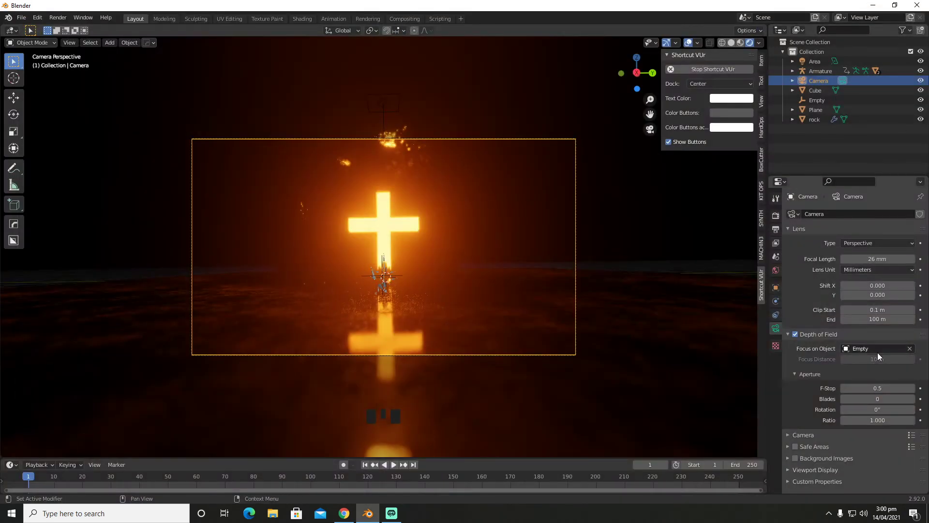
# - Set the camera's focal length to 24 mm and its F-Stop to 0.7
pyautogui.moveTo(878, 259)
pyautogui.mouseDown()
pyautogui.moveTo(862, 259)
pyautogui.moveTo(871, 259)
pyautogui.mouseUp()
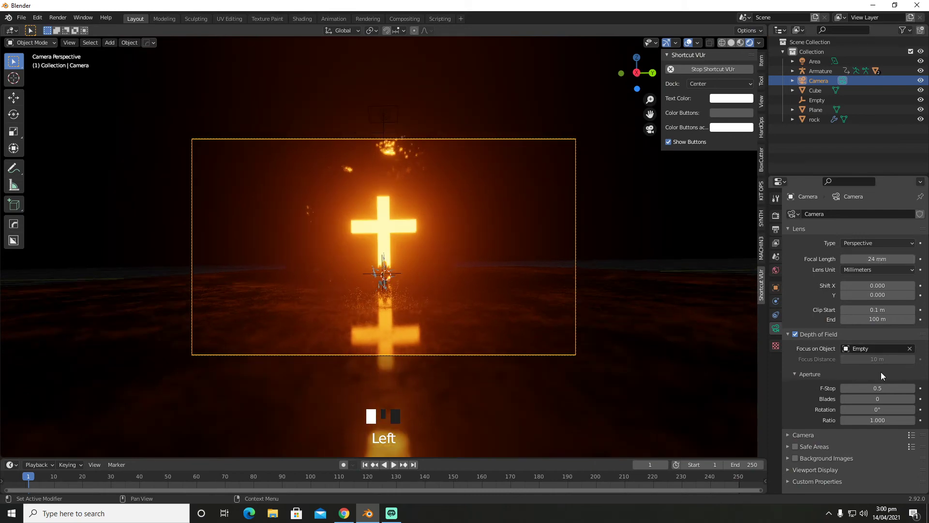
pyautogui.moveTo(878, 387); pyautogui.dragTo(862, 388)
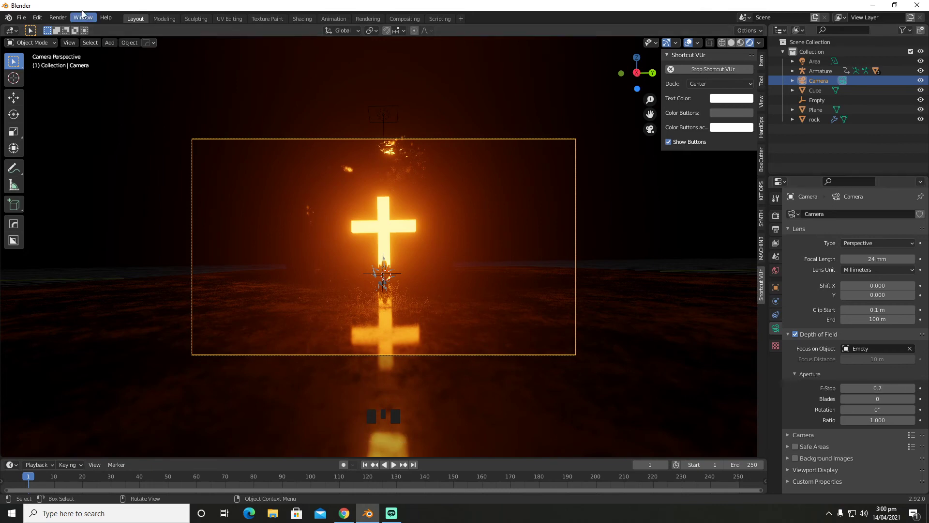
# - Render the image again to check the wider framing and the reduced depth-of-field blur
pyautogui.click(57, 18)
pyautogui.click(59, 30)
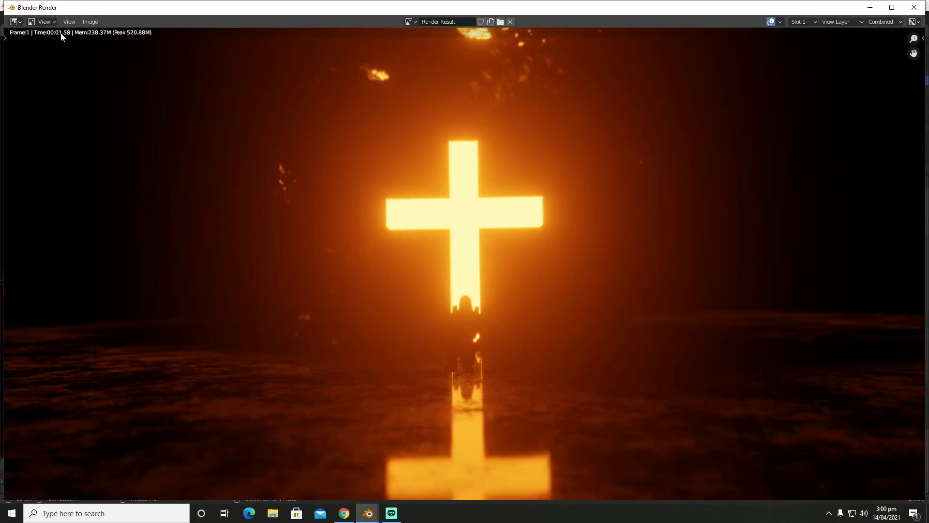
# - Close the render and move the kneeling figure's armature about 1.37 m along the global X axis
pyautogui.click(914, 7)
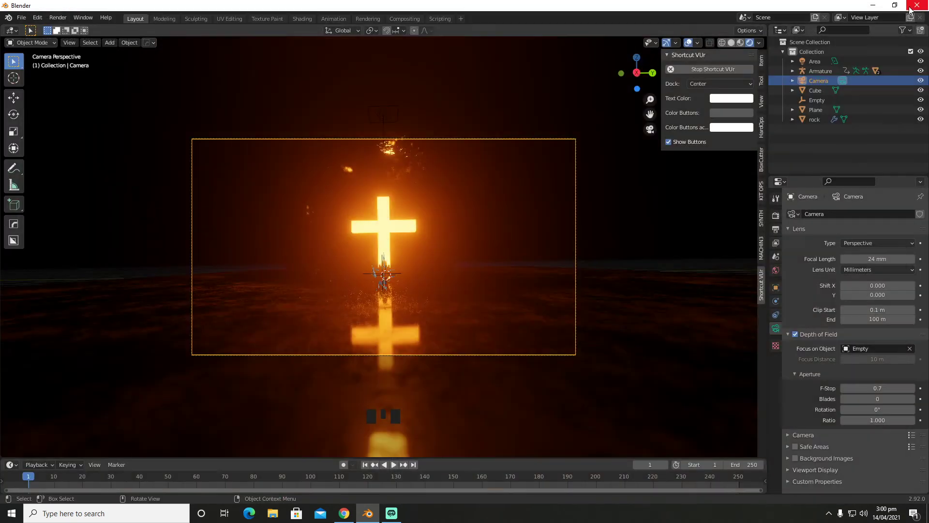
pyautogui.click(822, 71)
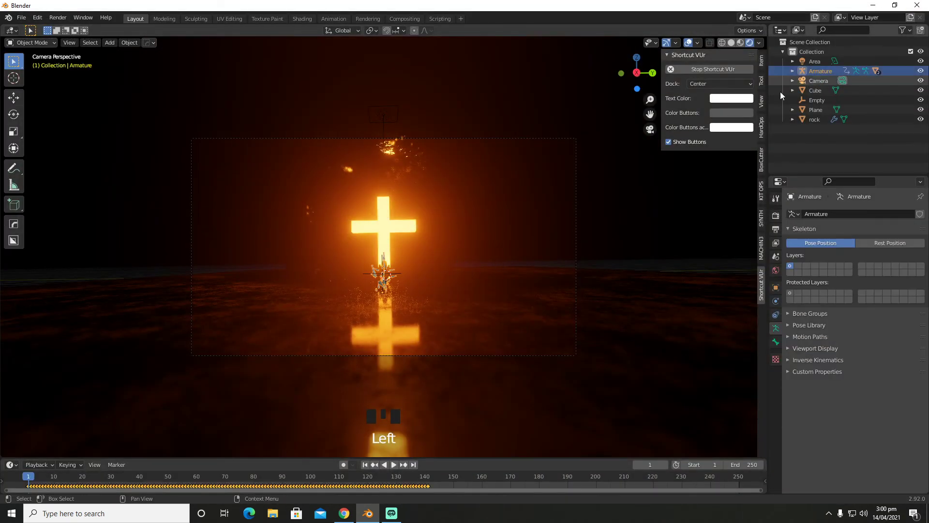
pyautogui.press('g')
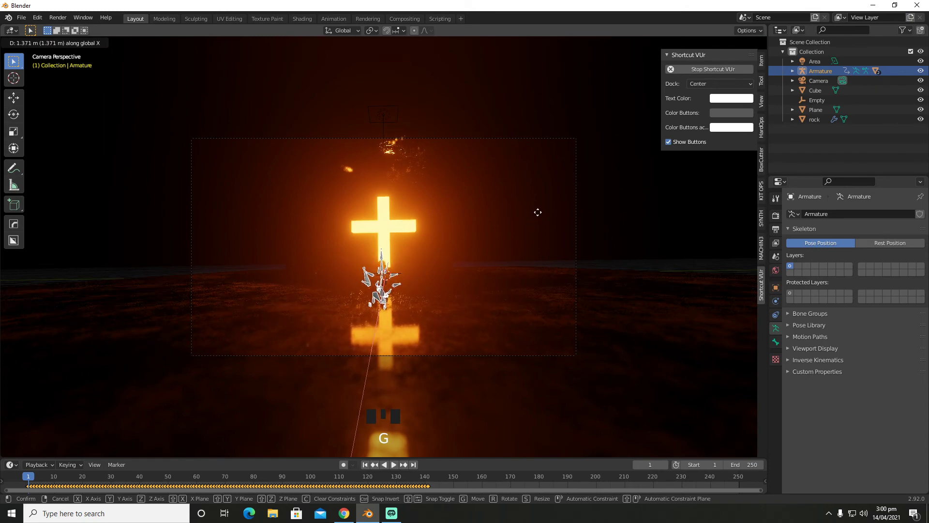
pyautogui.click(538, 213)
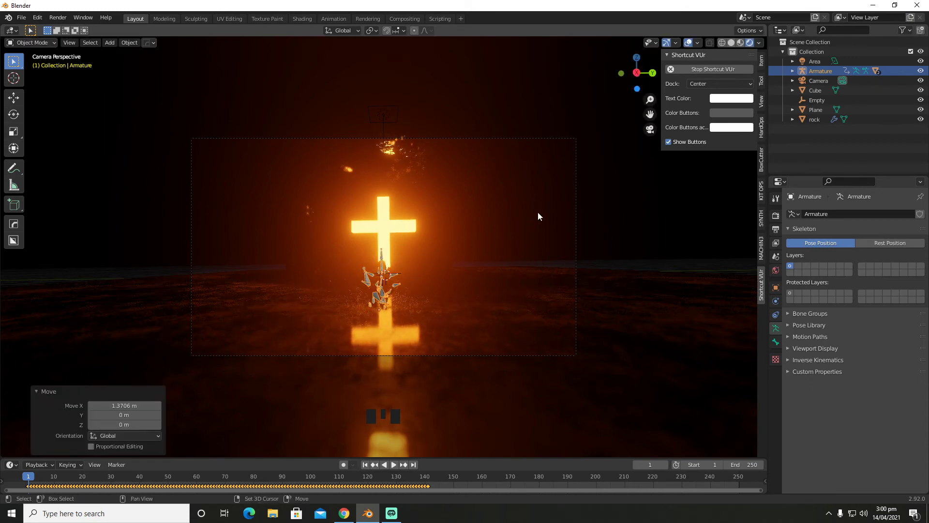
# - Adjust the camera view slightly with fly navigation and scale up the kneeling figure's armature
pyautogui.hotkey('shift', '`')
pyautogui.click(383, 246)
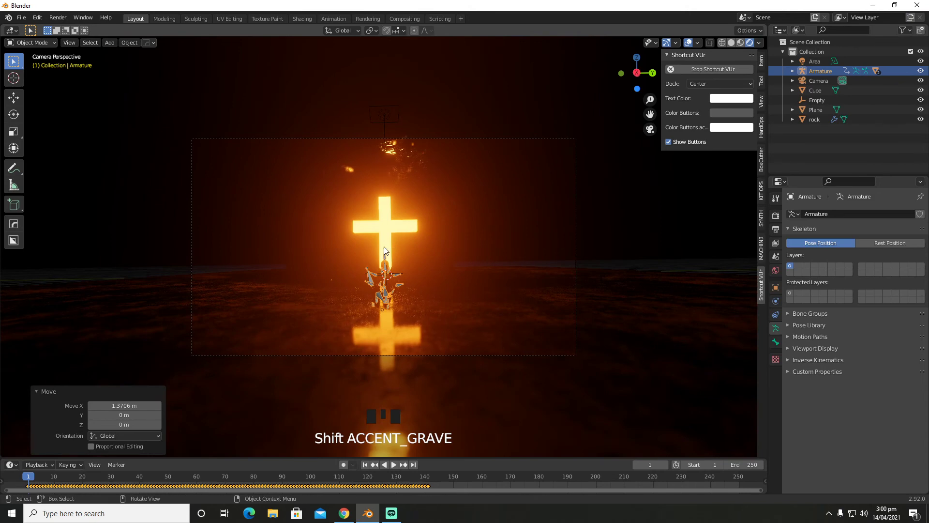
pyautogui.press('s')
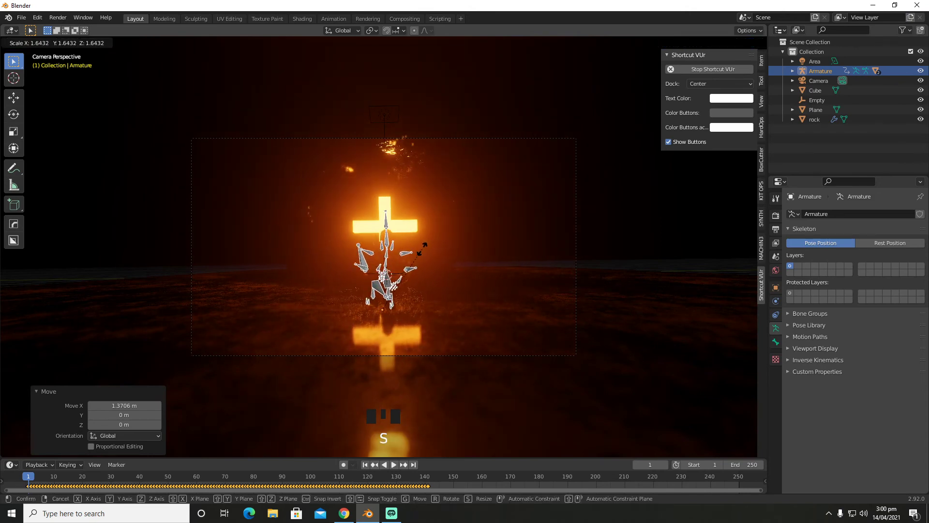
pyautogui.click(387, 231)
# - Scale the glowing cross up uniformly to about 1.34 times its size
pyautogui.click(386, 227)
pyautogui.press('s')
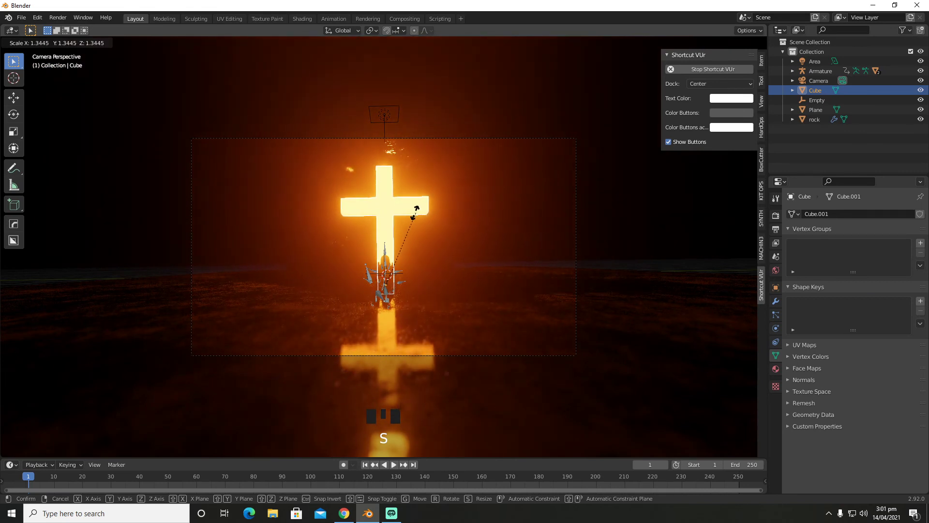
pyautogui.click(414, 213)
# - Scale the kneeling figure's armature down uniformly by a factor of about 0.82
pyautogui.click(387, 287)
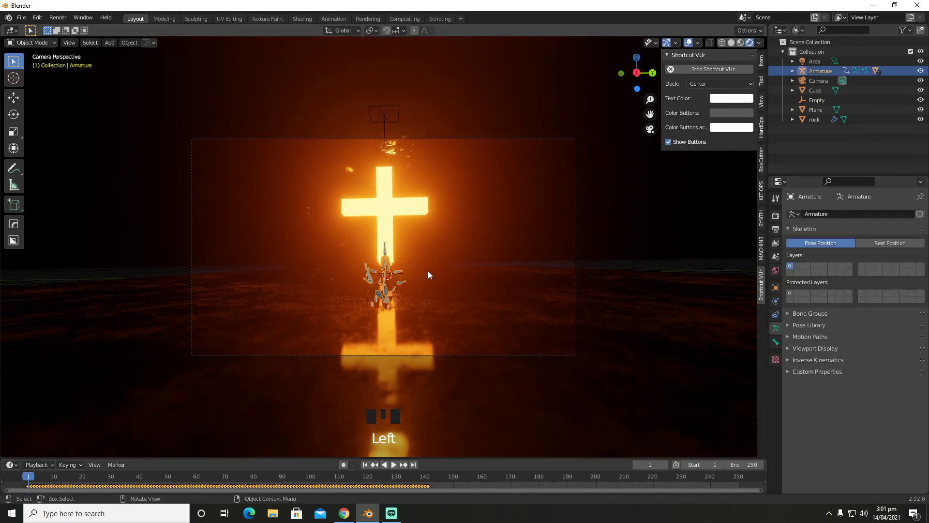
pyautogui.press('s')
pyautogui.click(418, 277)
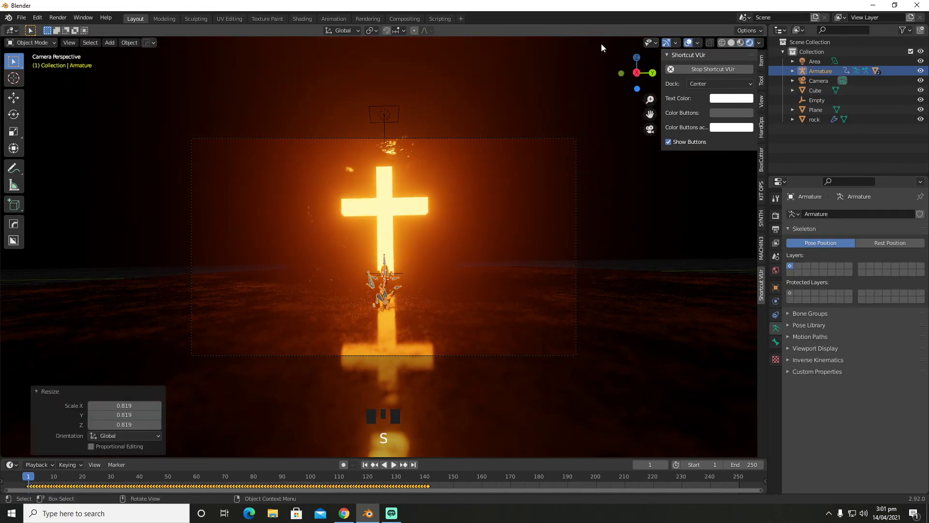
# - Check the camera view with overlays briefly hidden, render a test image and close the render window
pyautogui.click(689, 42)
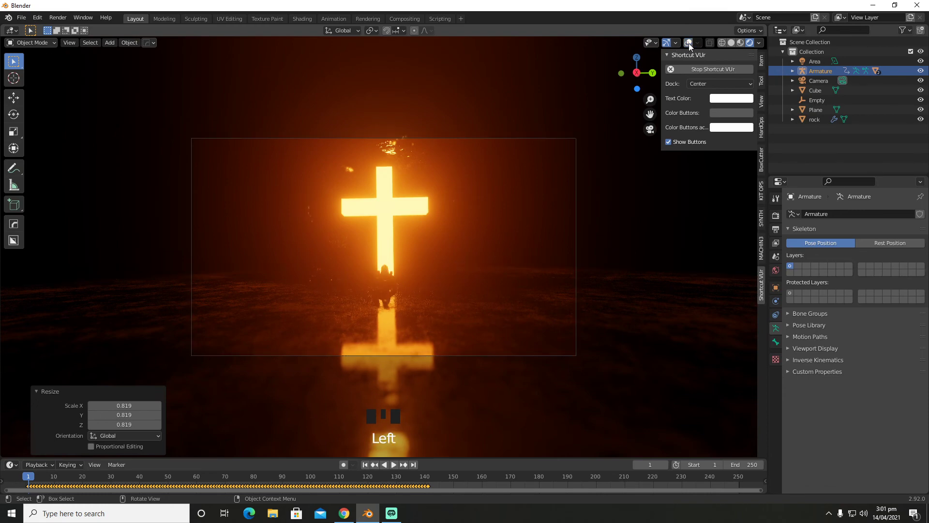
pyautogui.click(690, 42)
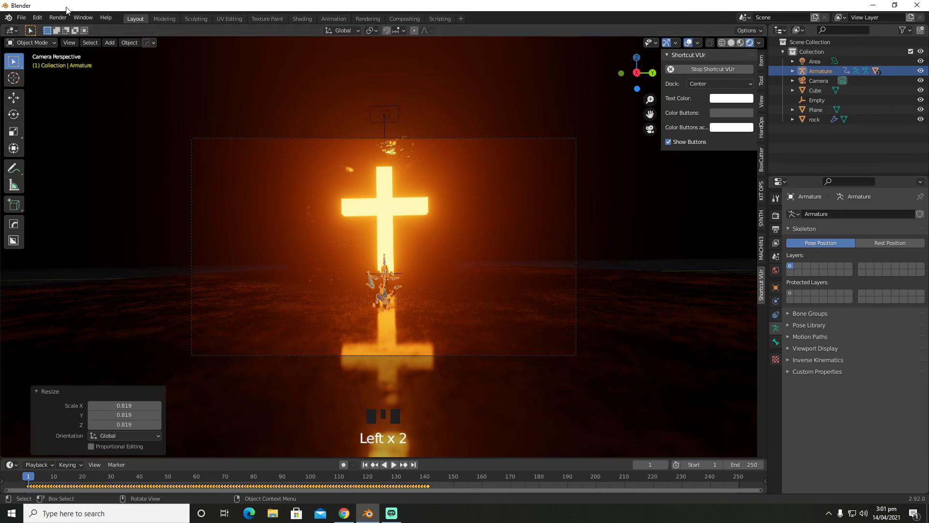
pyautogui.click(64, 19)
pyautogui.click(70, 28)
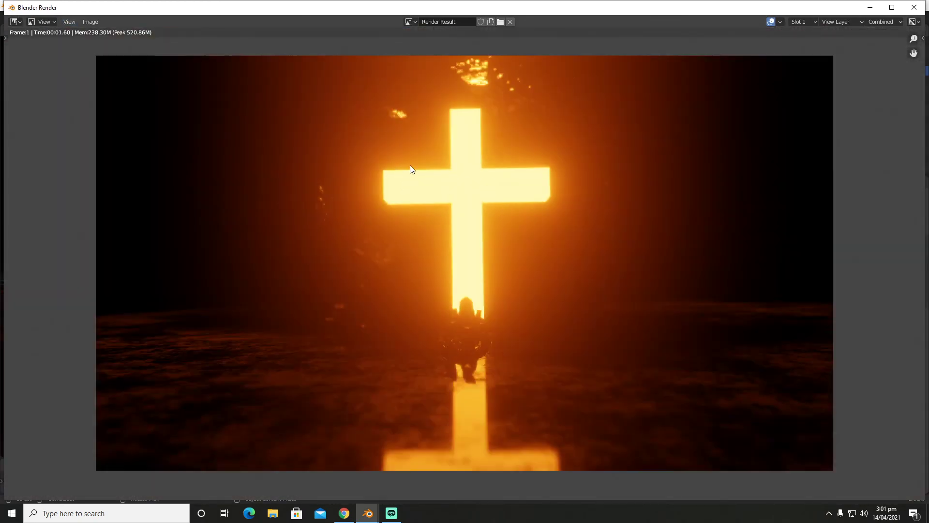
pyautogui.press('Escape')
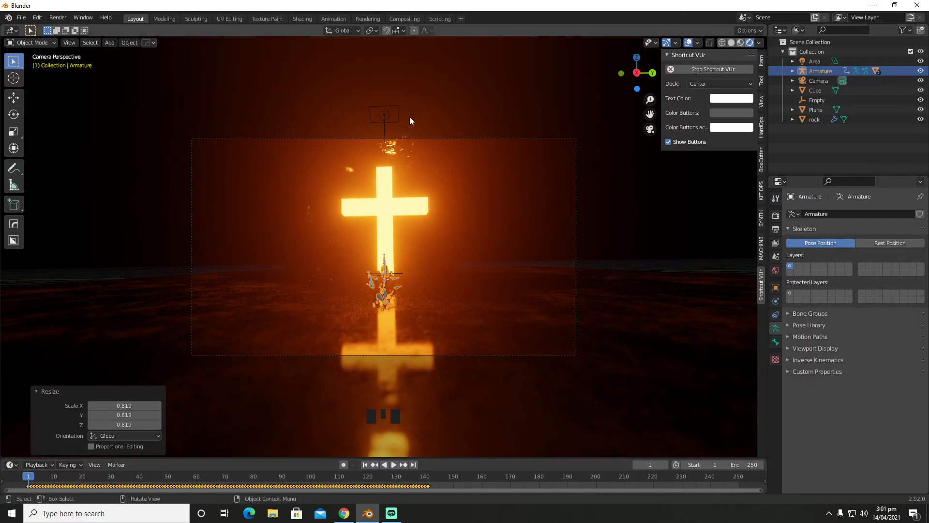
# - Duplicate the orange overhead area light and move the copy about 2.27 m along the global Y axis
pyautogui.click(383, 115)
pyautogui.hotkey('shift', 'd')
pyautogui.rightClick(383, 120)
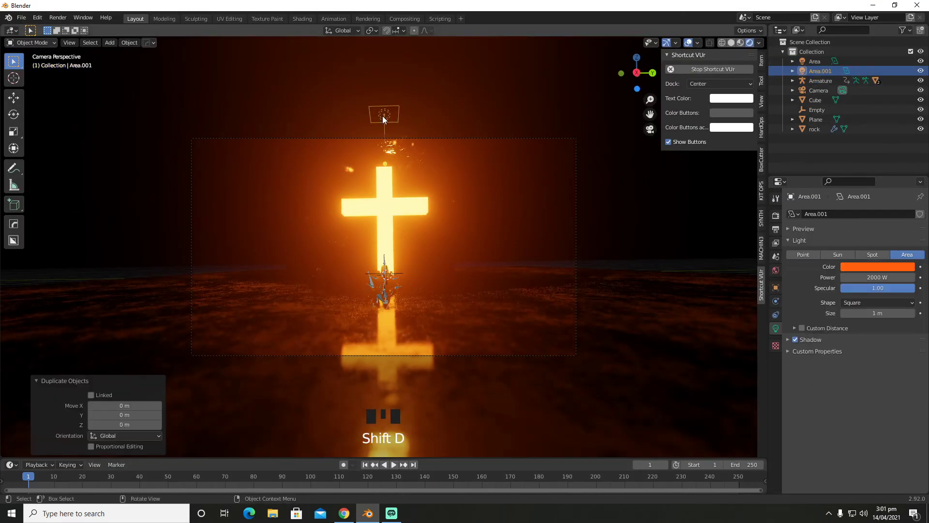
pyautogui.press('g')
pyautogui.press('x')
pyautogui.press('y')
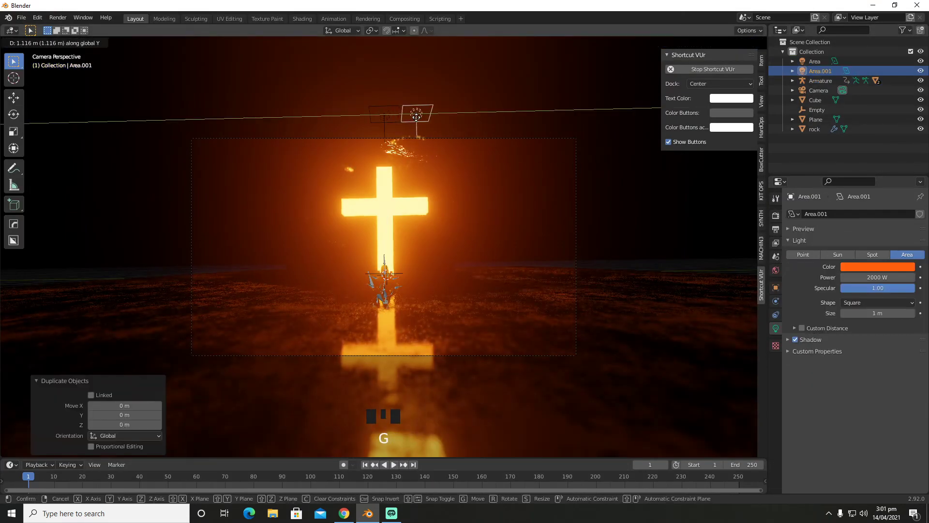
pyautogui.click(448, 120)
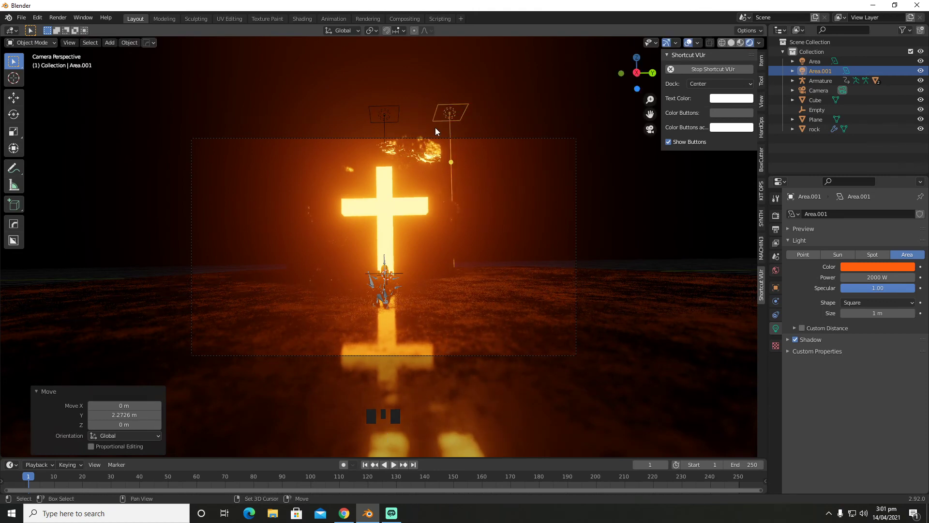
# - Duplicate the offset area light and move the new copy about -4.53 m along Y, to the other side of the original
pyautogui.hotkey('shift', 'd')
pyautogui.press('g')
pyautogui.press('y')
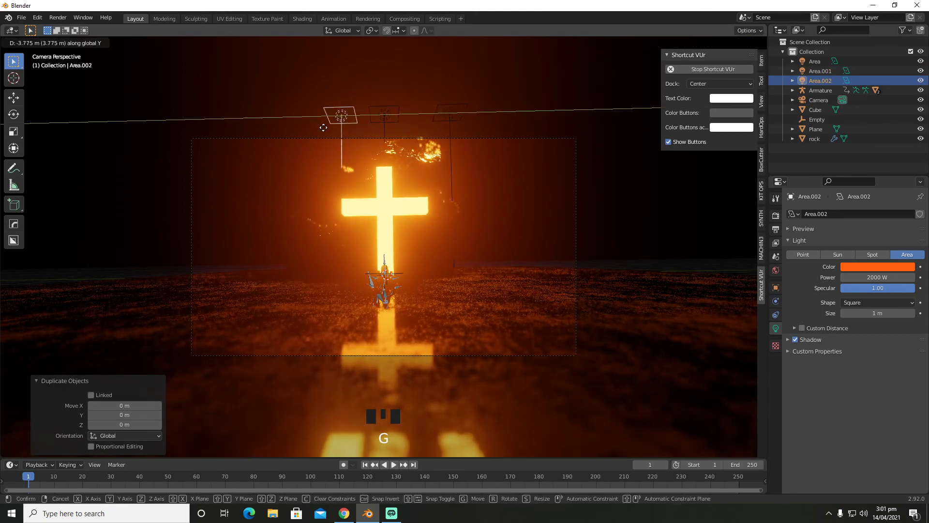
pyautogui.click(305, 127)
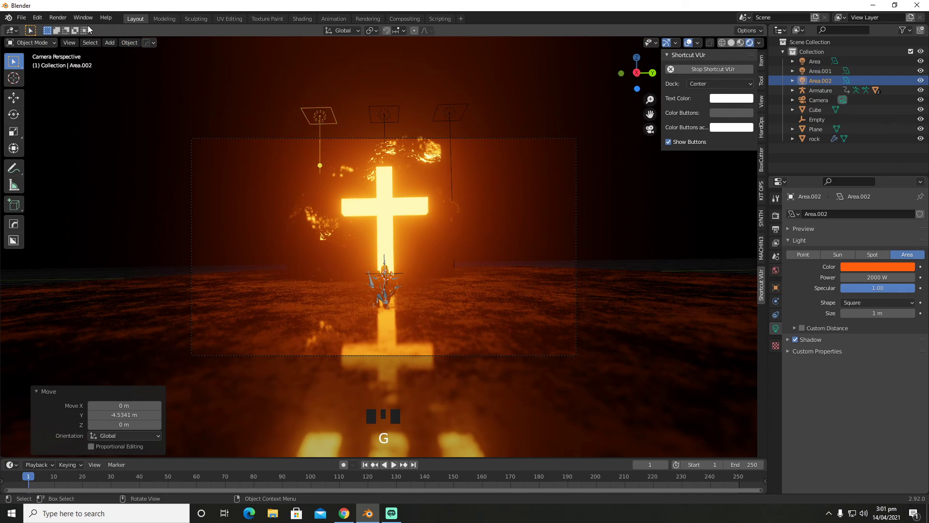
# - Render a test image with the three overhead area lights and close the render window
pyautogui.click(58, 17)
pyautogui.click(62, 25)
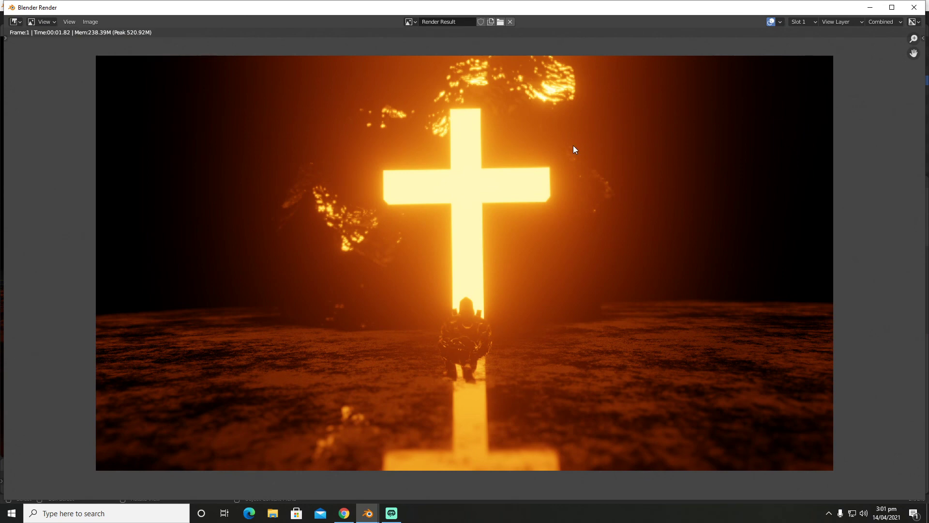
pyautogui.click(914, 8)
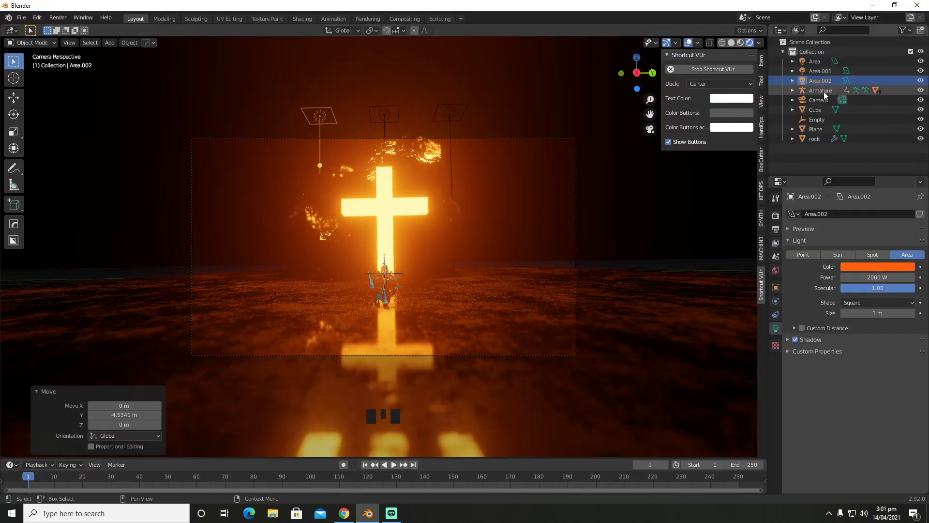
# - Move the focus Empty about 1.49 m along the global X axis onto the kneeling figure and return to the camera view
pyautogui.click(818, 119)
pyautogui.moveTo(582, 171); pyautogui.dragTo(598, 173, button='middle')
pyautogui.press('g')
pyautogui.press('x')
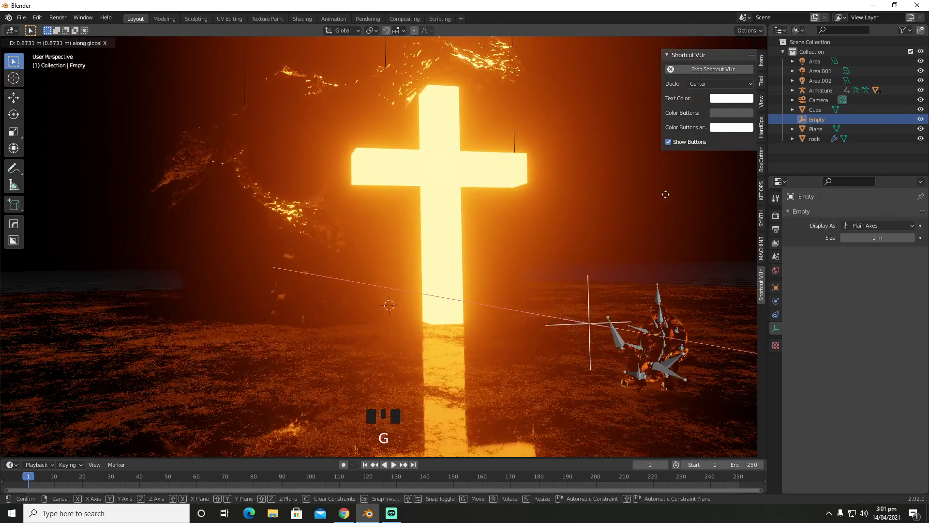
pyautogui.click(734, 216)
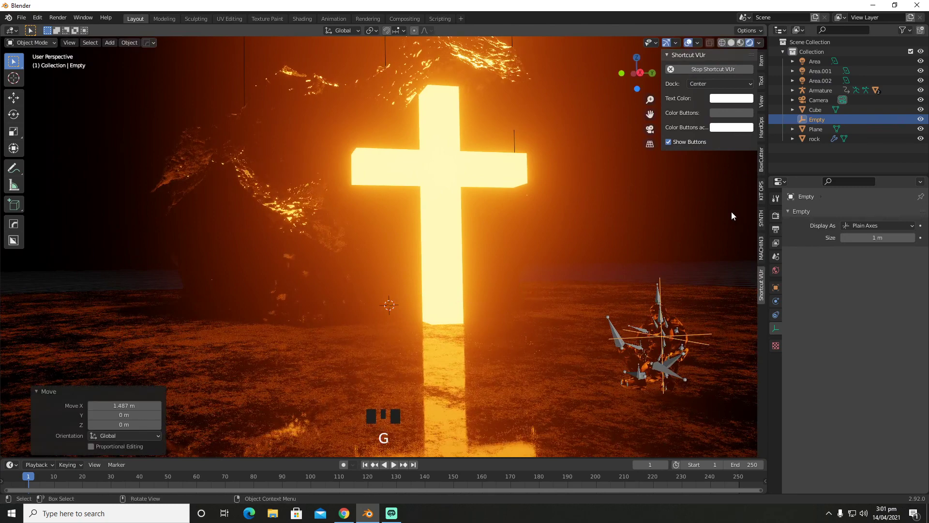
pyautogui.press('KP_0')
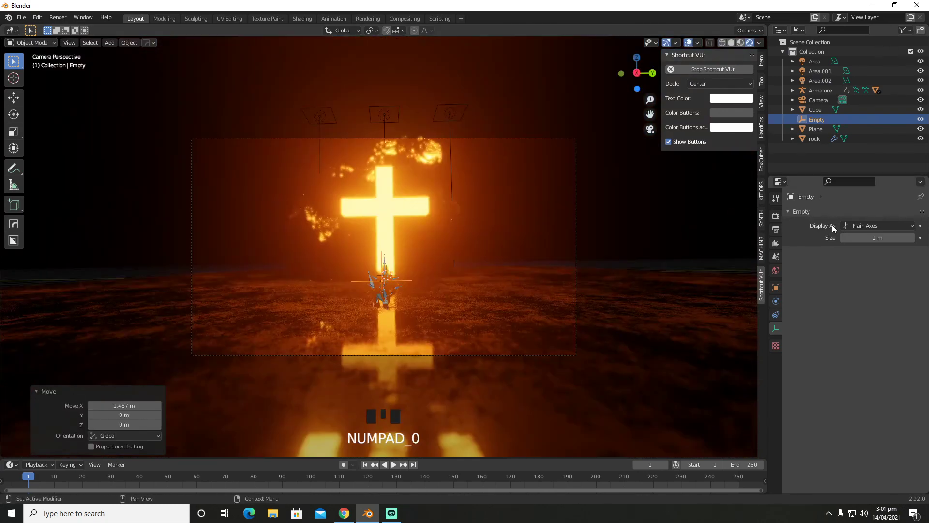
# - Set the camera's depth-of-field F-Stop to 1.7 and render the image again
pyautogui.click(821, 101)
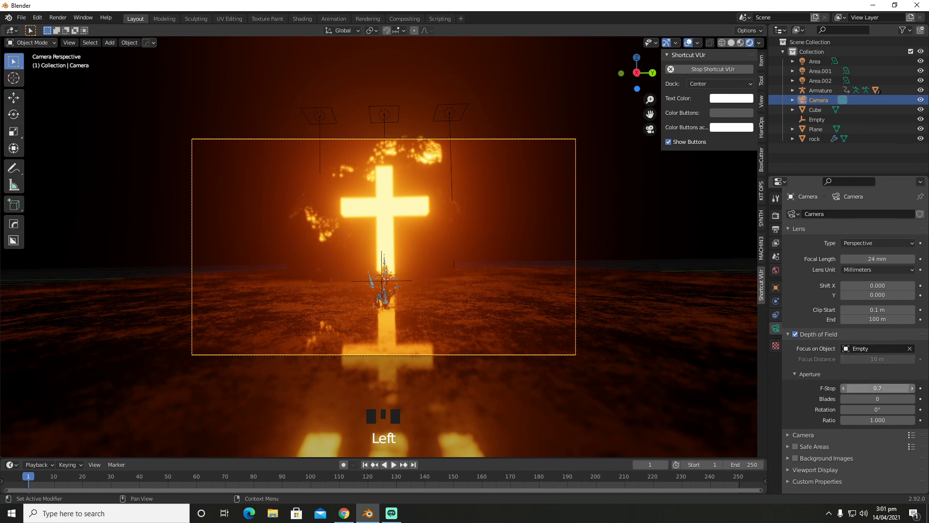
pyautogui.moveTo(877, 389)
pyautogui.mouseDown()
pyautogui.moveTo(904, 388)
pyautogui.moveTo(889, 388)
pyautogui.mouseUp()
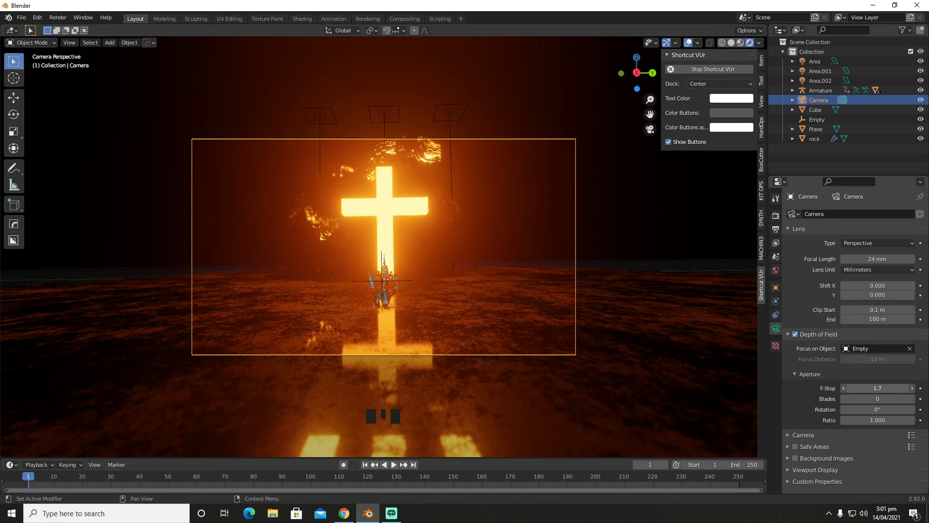
pyautogui.click(59, 17)
pyautogui.click(67, 24)
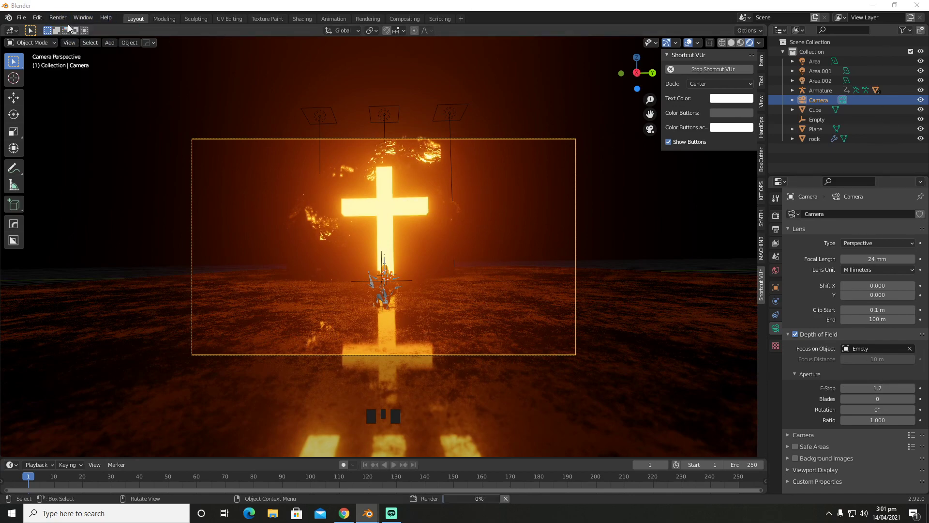